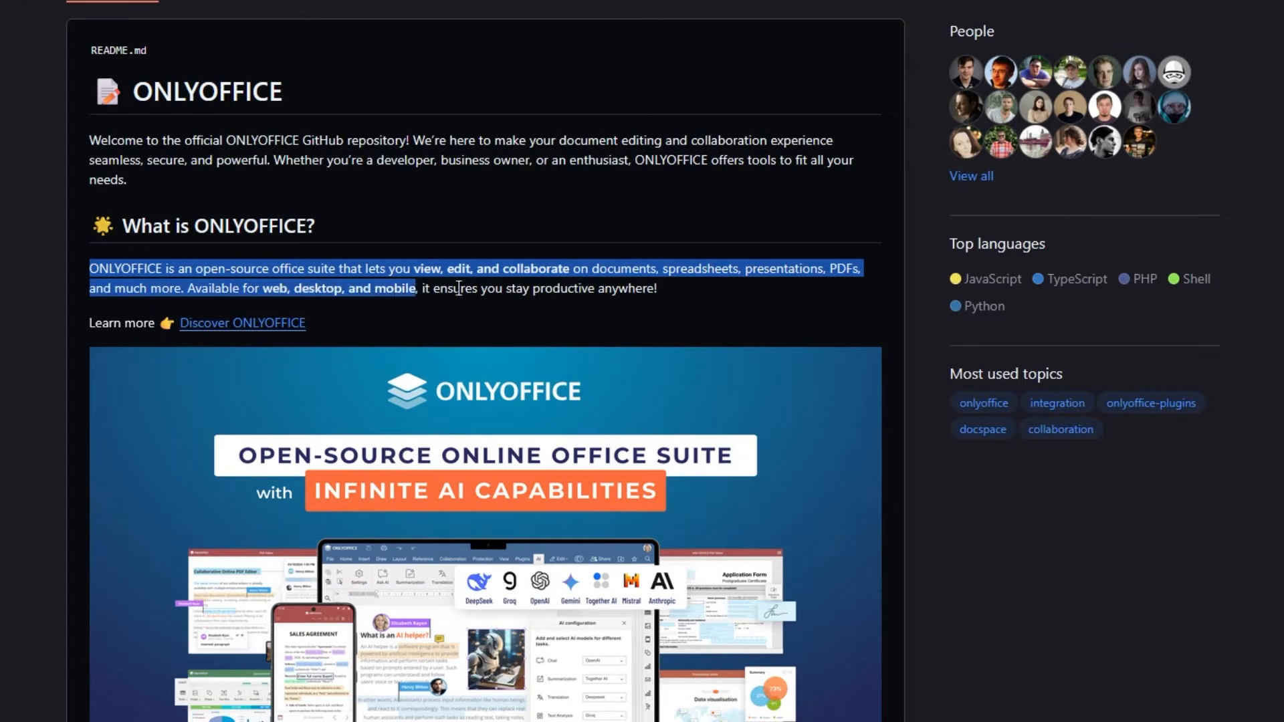
Step: Open the ONLYOFFICE website through the Discover ONLYOFFICE link in the README
click(324, 343)
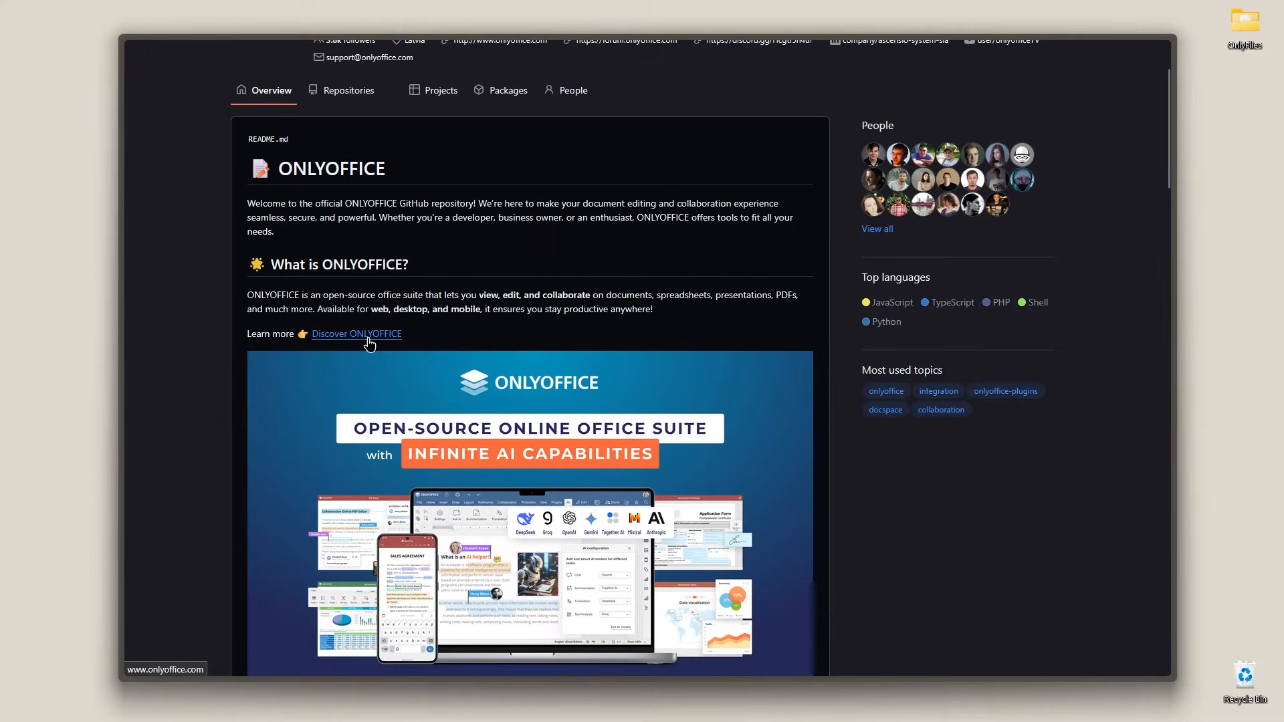
click(369, 336)
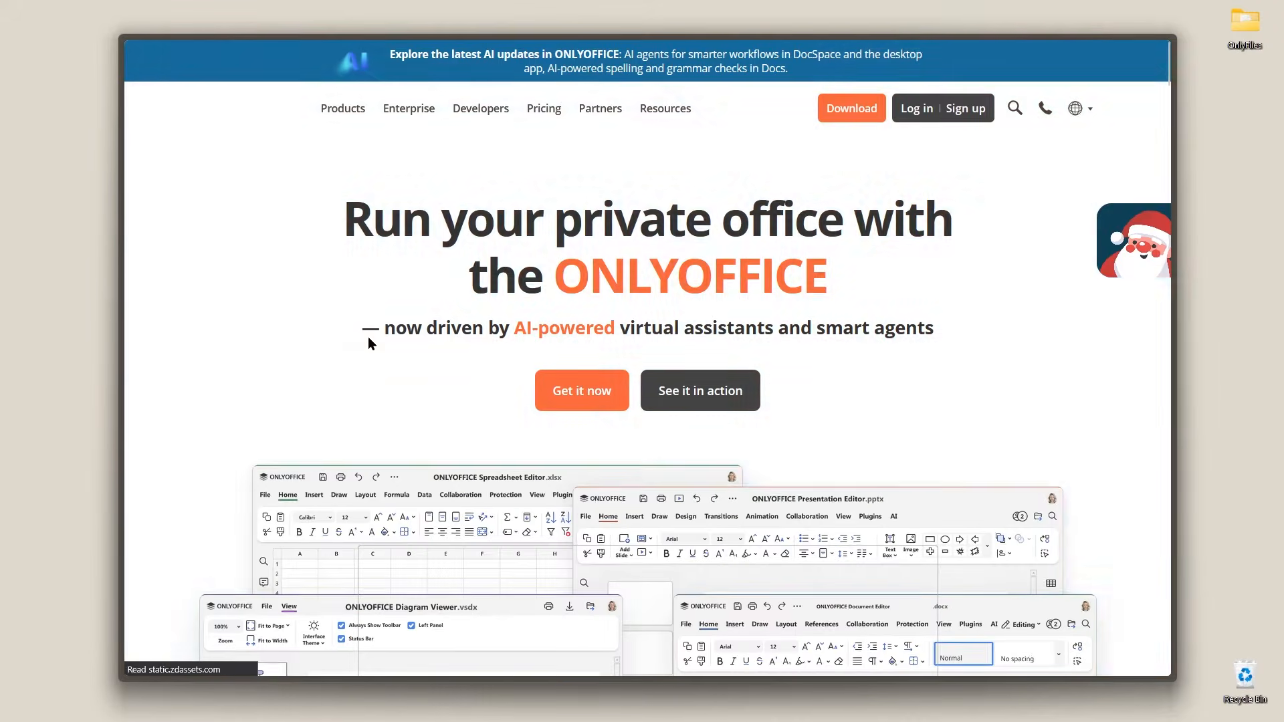
Step: Expand the Convert docs to Markdown and HTML feature and close the chat popup
scroll(367, 338, down, 10)
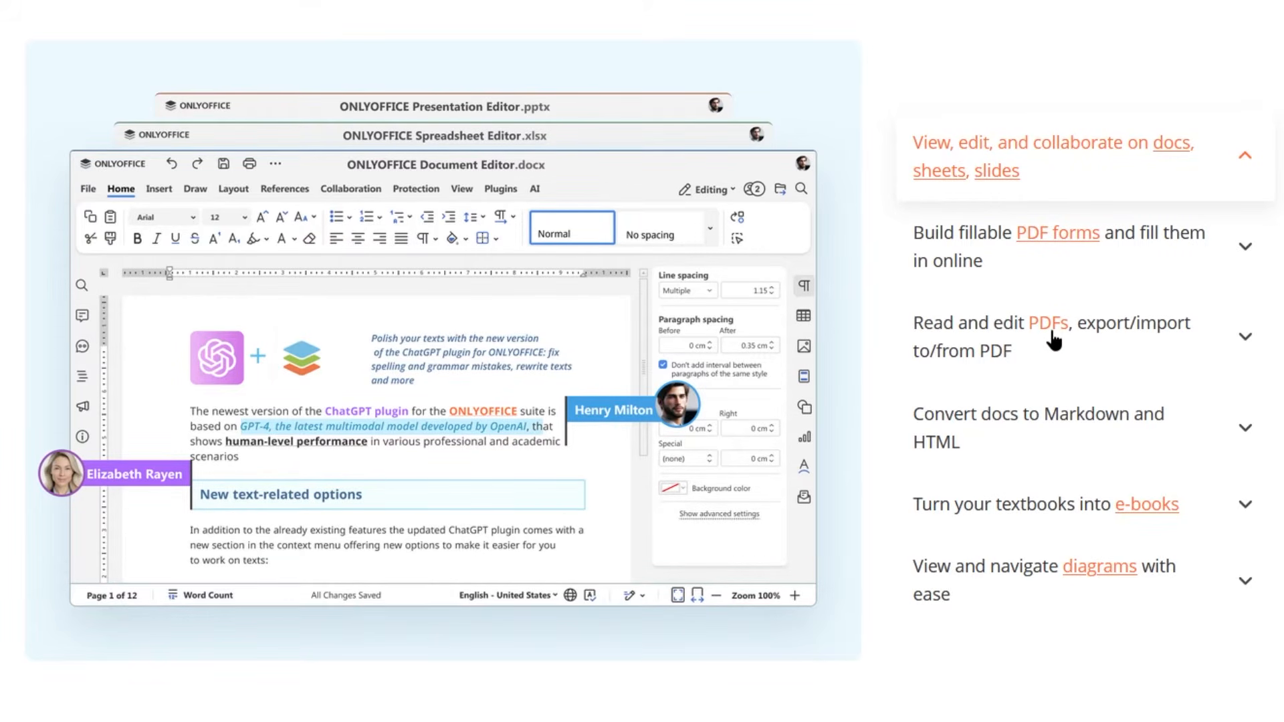
click(1245, 445)
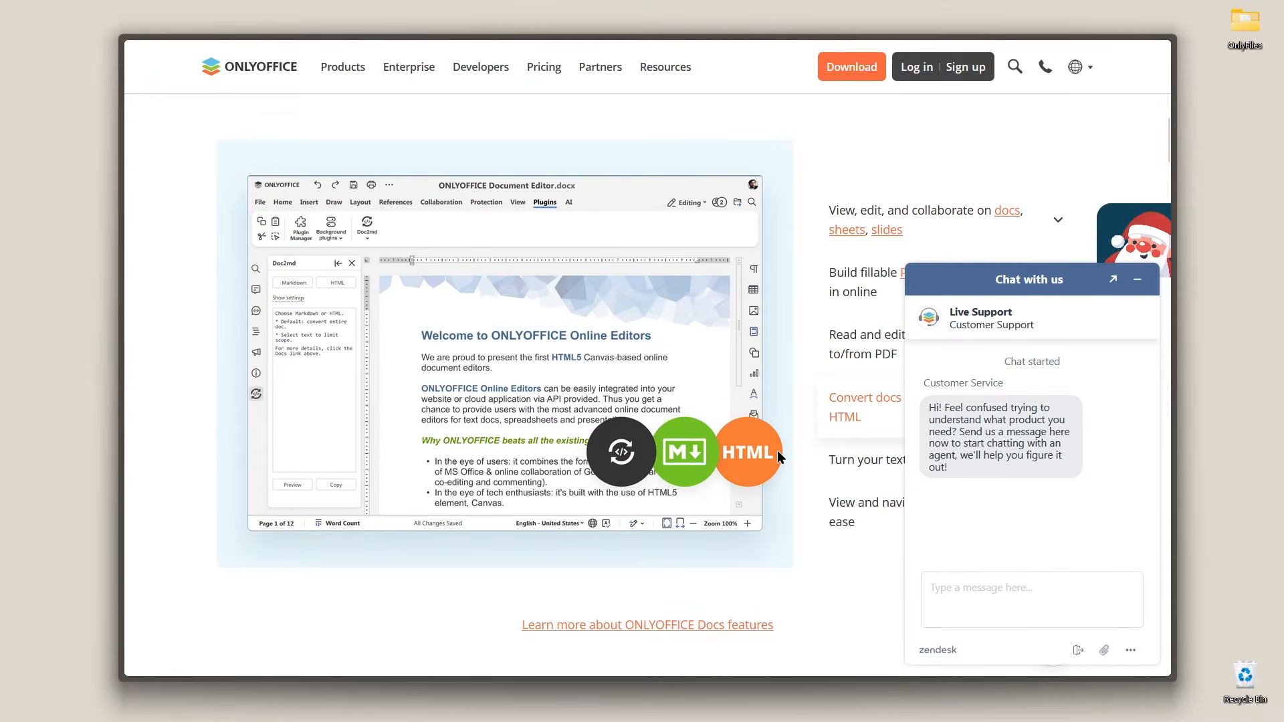
click(1137, 280)
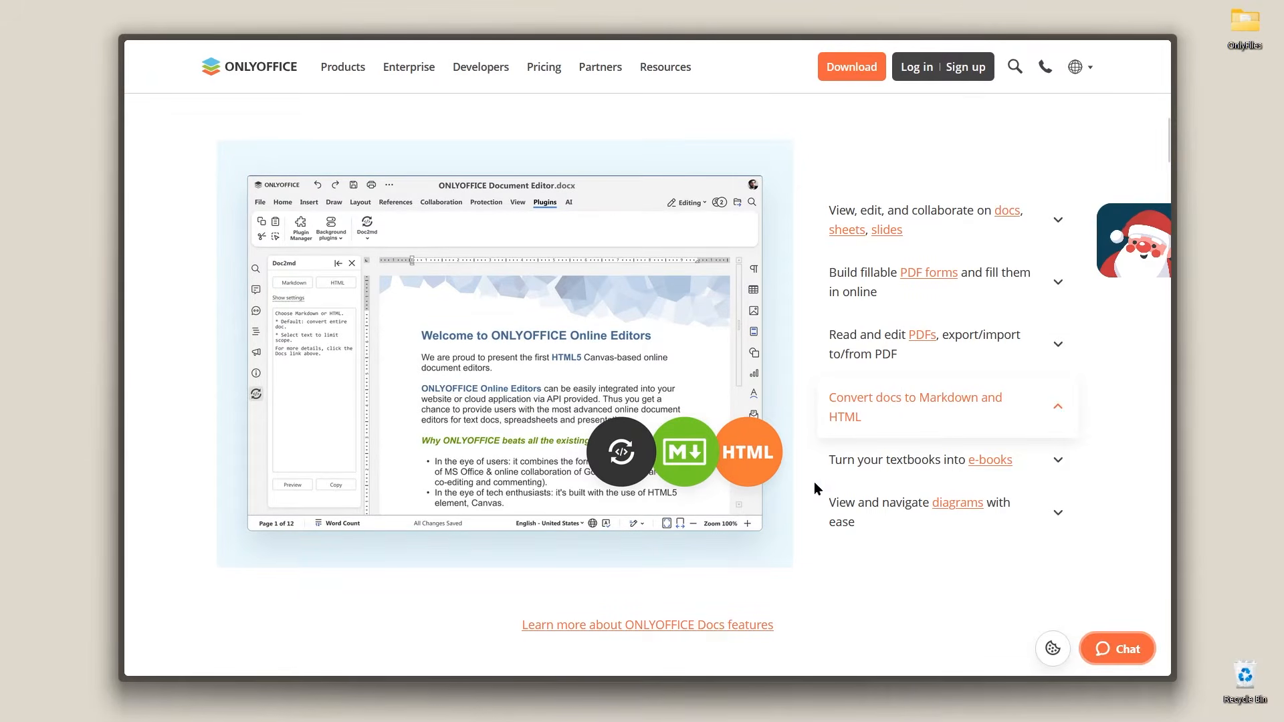
Step: Browse the AI assistants and smart agents section, expanding its feature items one by one
scroll(902, 528, down, 10)
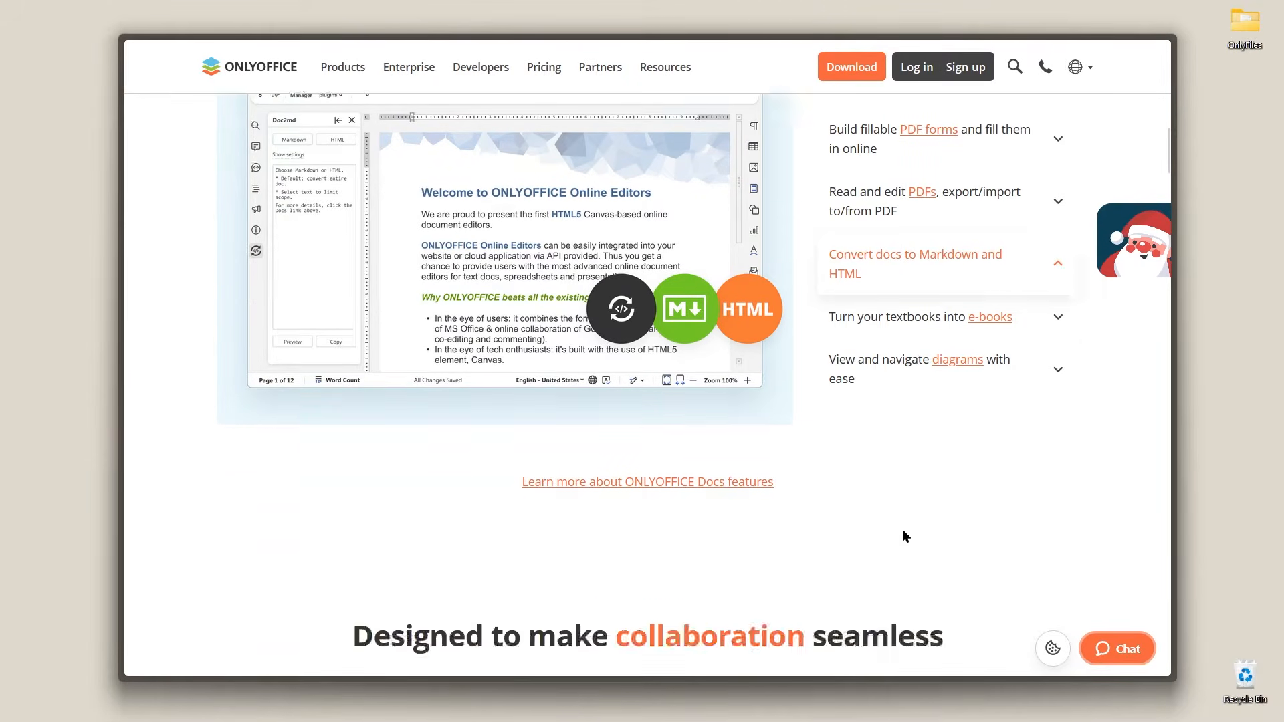
scroll(904, 537, up, 1)
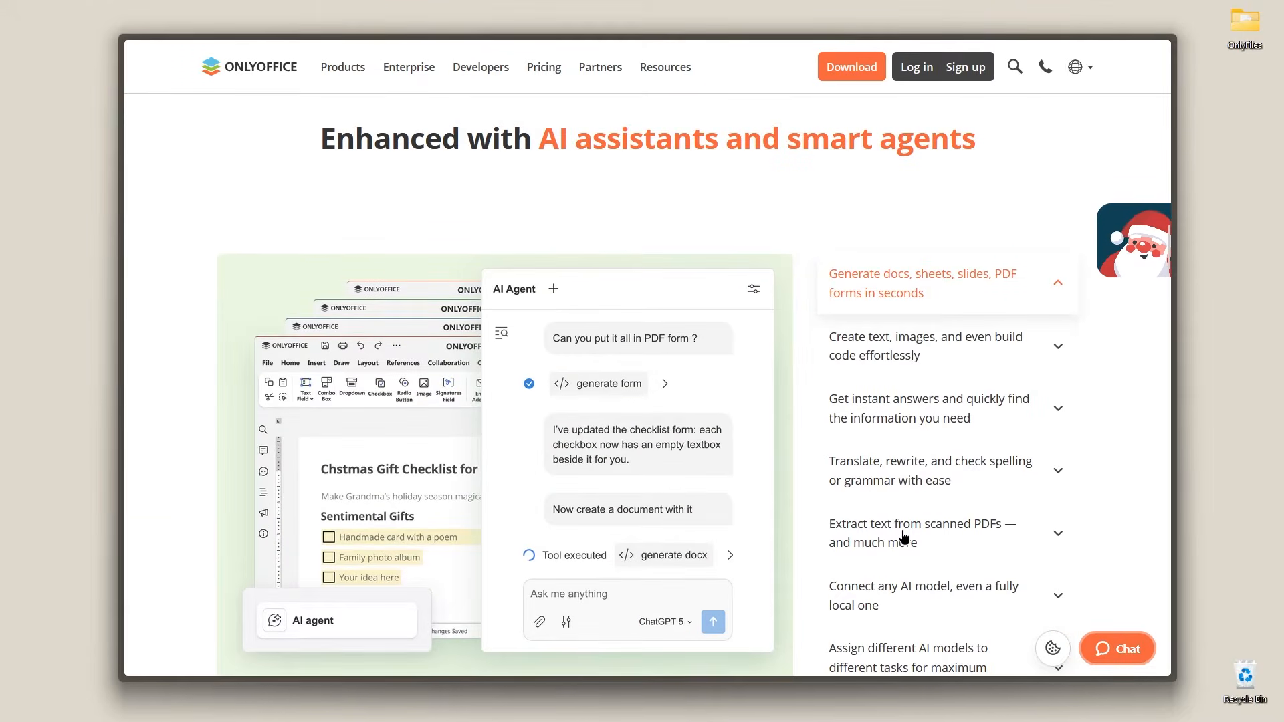
drag(321, 139, 1002, 146)
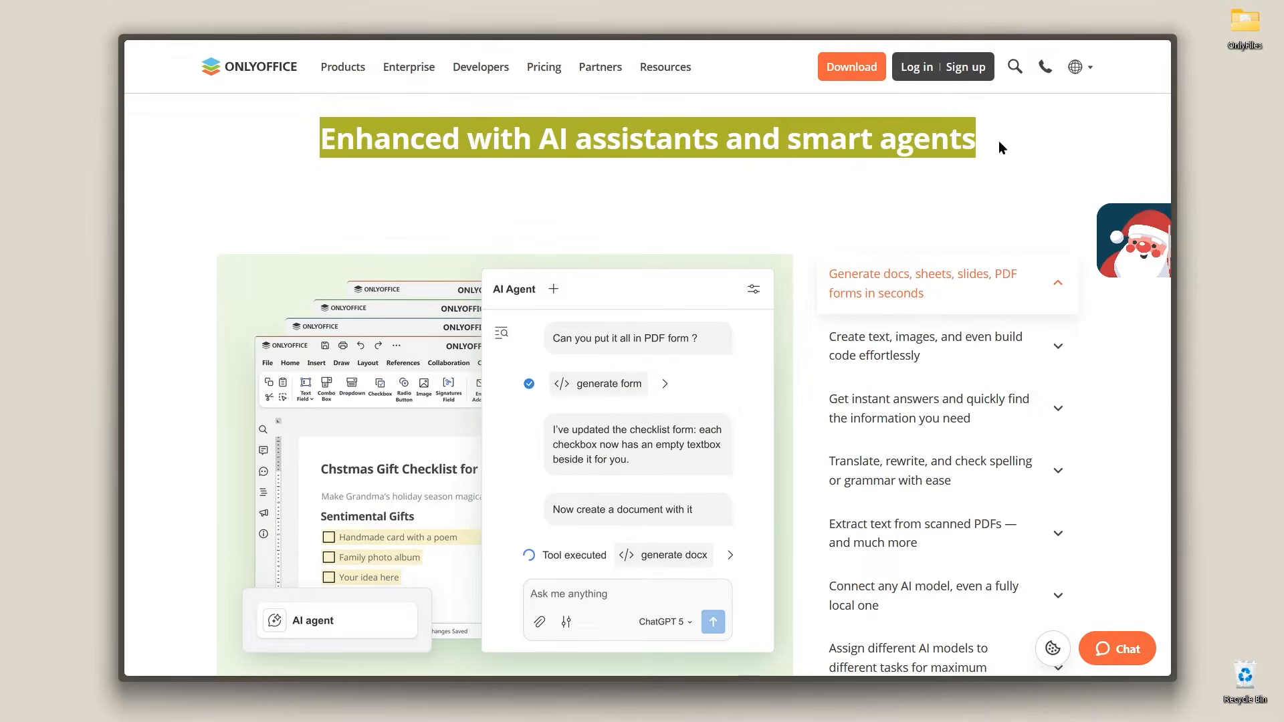
click(1017, 147)
scroll(1006, 195, down, 1)
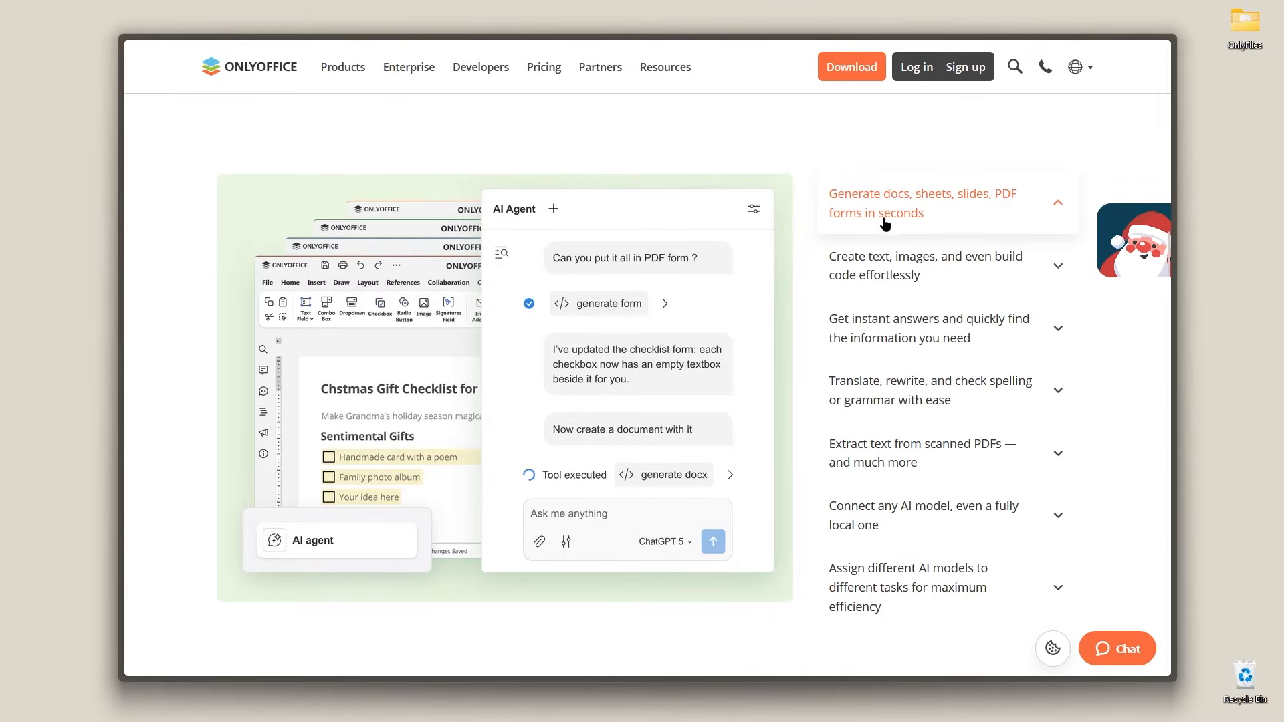
click(1024, 279)
click(1012, 323)
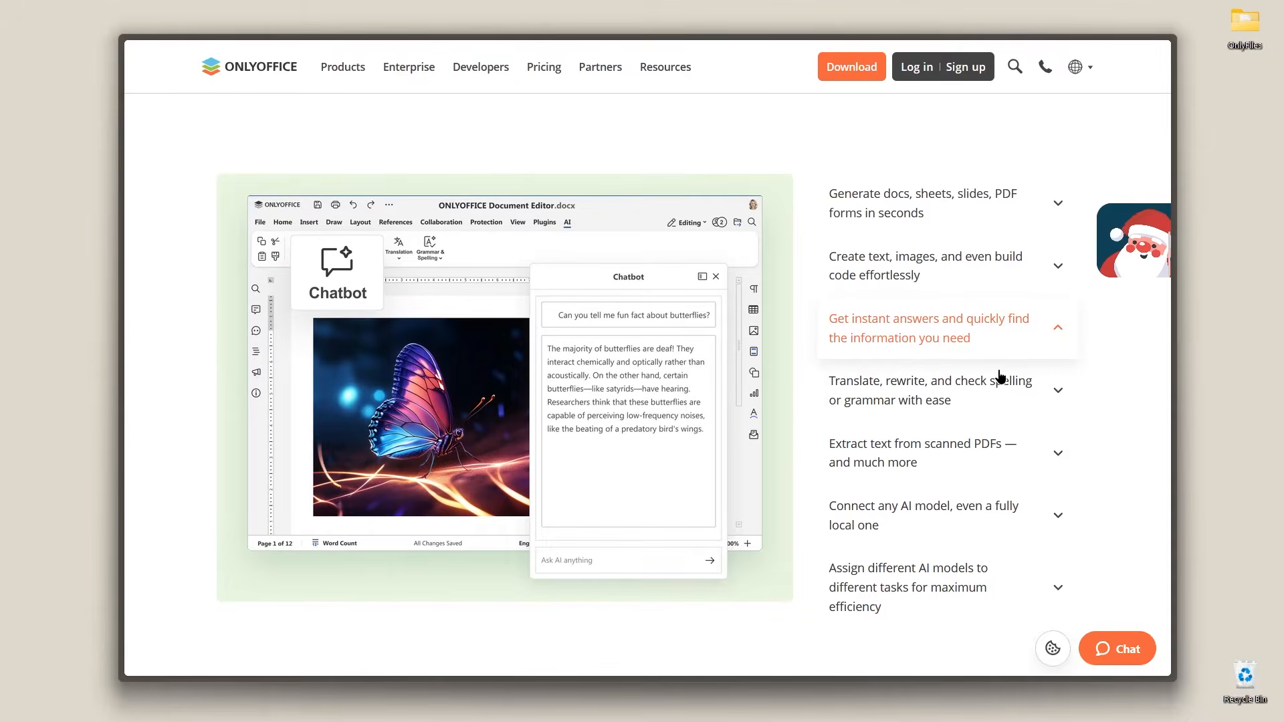
click(995, 399)
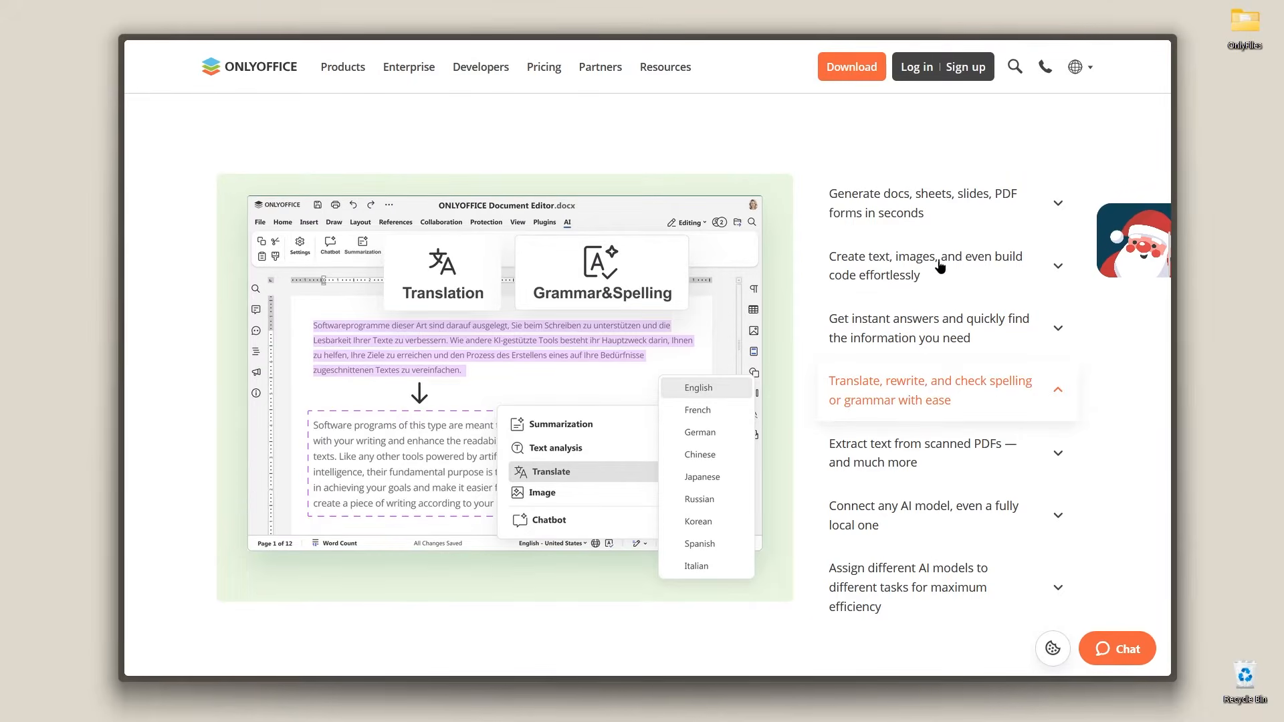
Step: Open the Desktop and mobile apps download page and switch between the Mobile and Desktop tabs
mouse_move(851, 75)
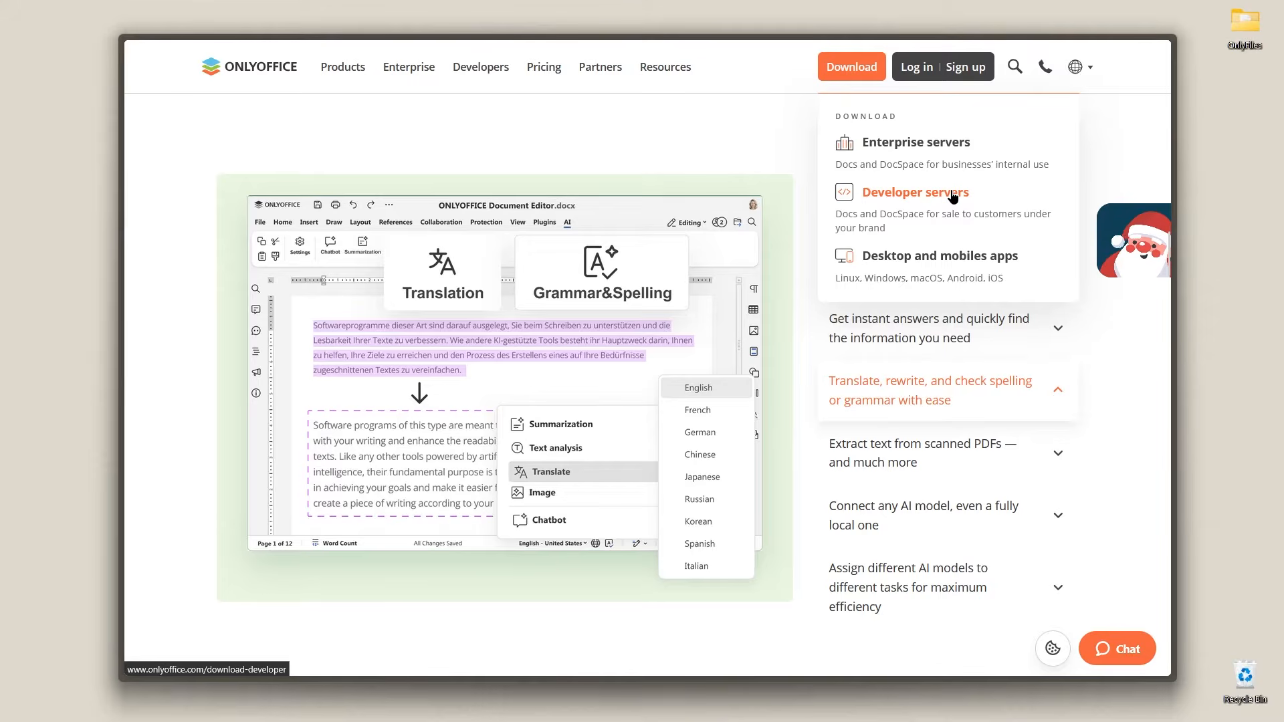
click(995, 263)
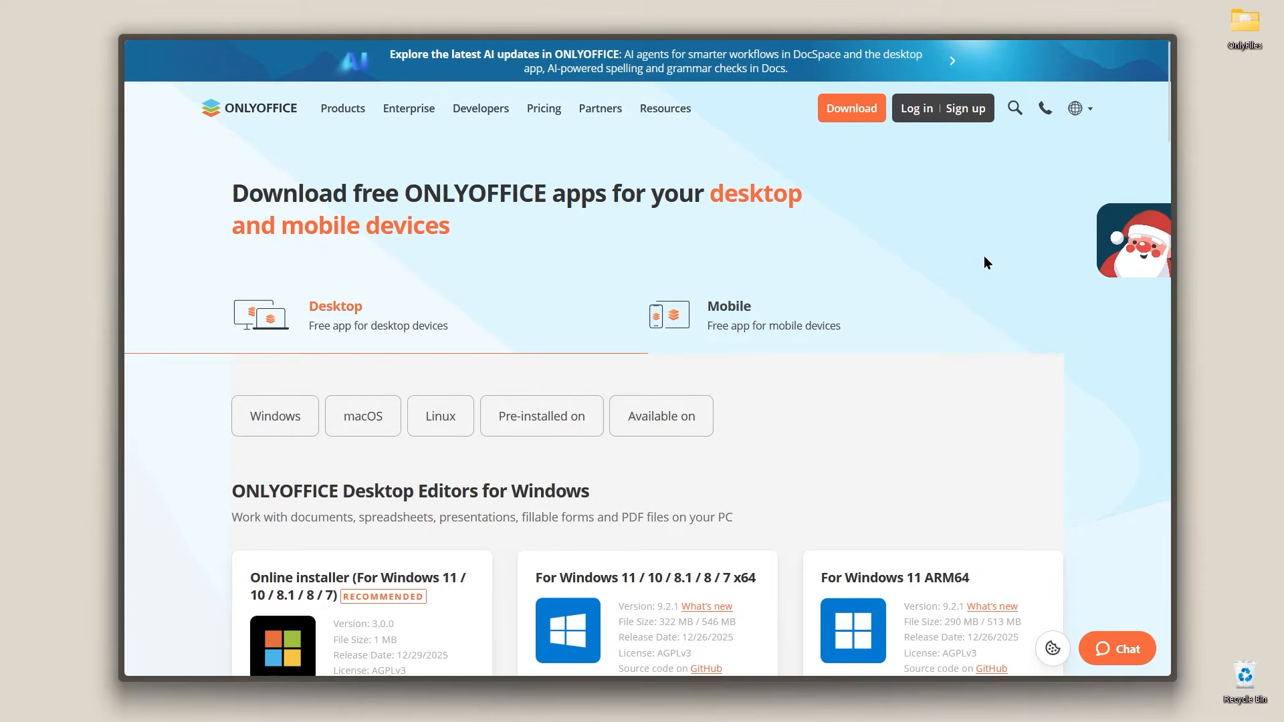
scroll(973, 253, down, 2)
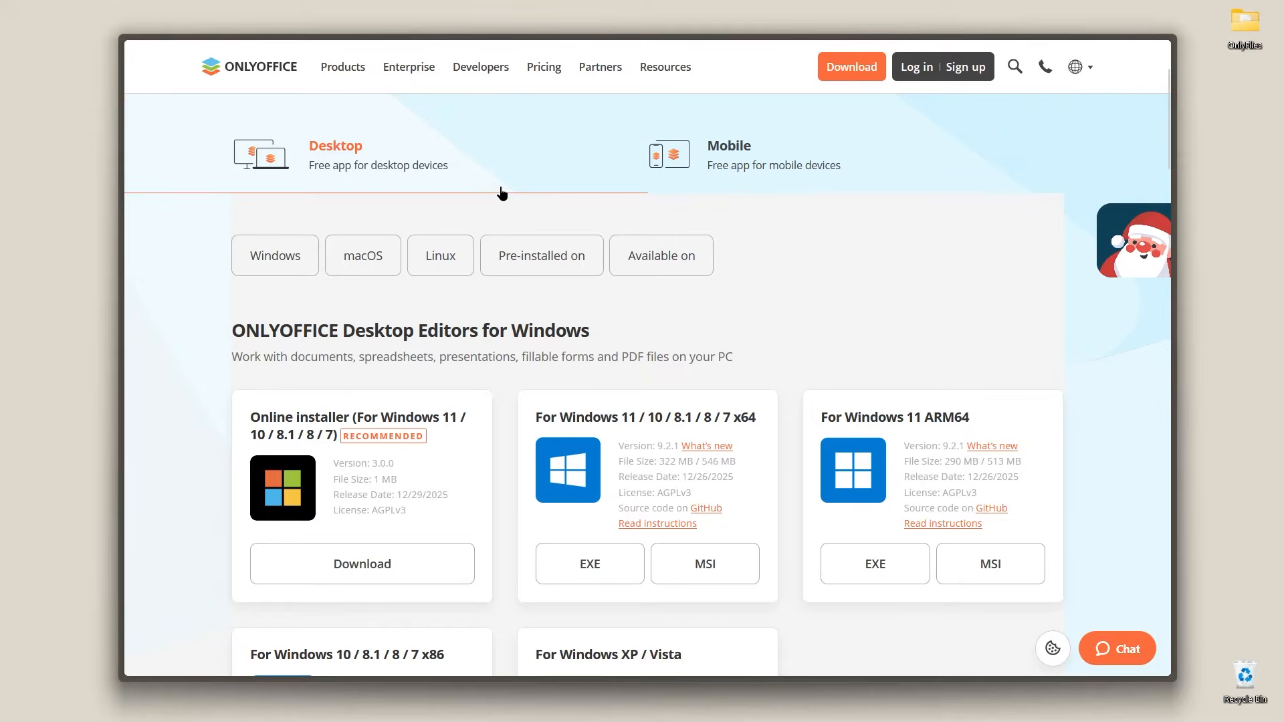
click(780, 166)
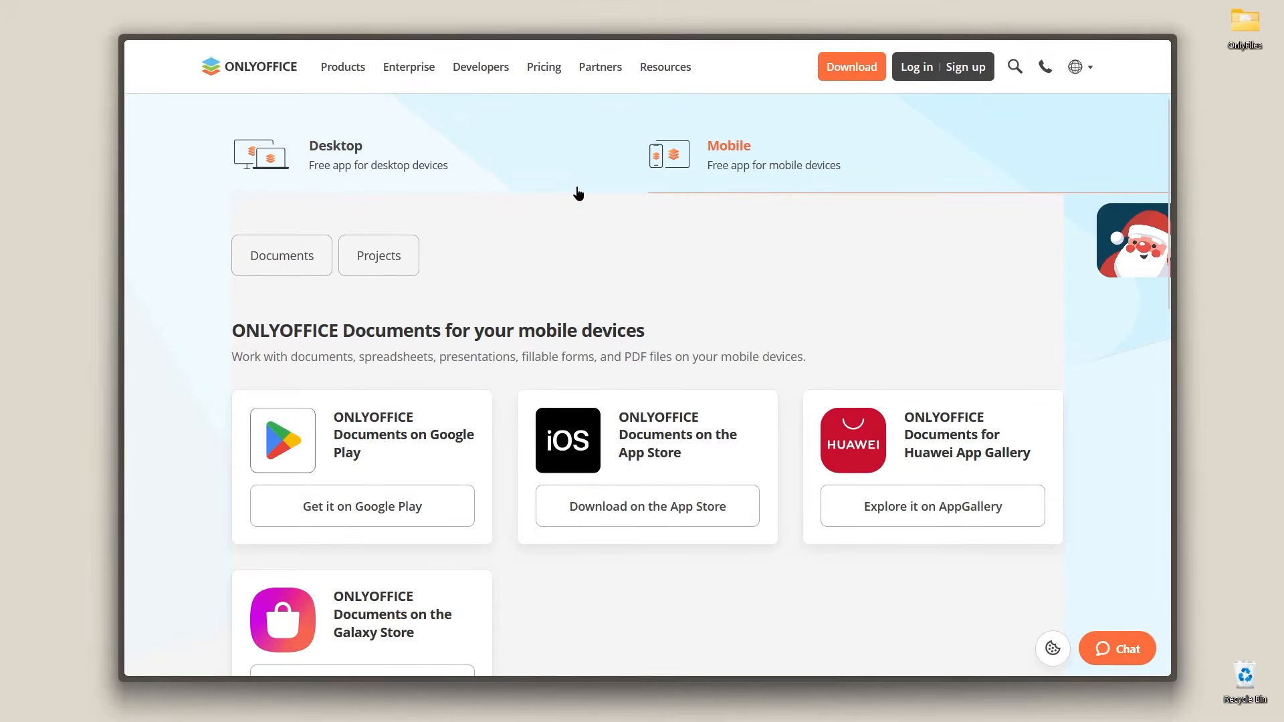
click(590, 191)
Step: Review the Windows, macOS and Linux desktop editor download options
scroll(301, 267, down, 3)
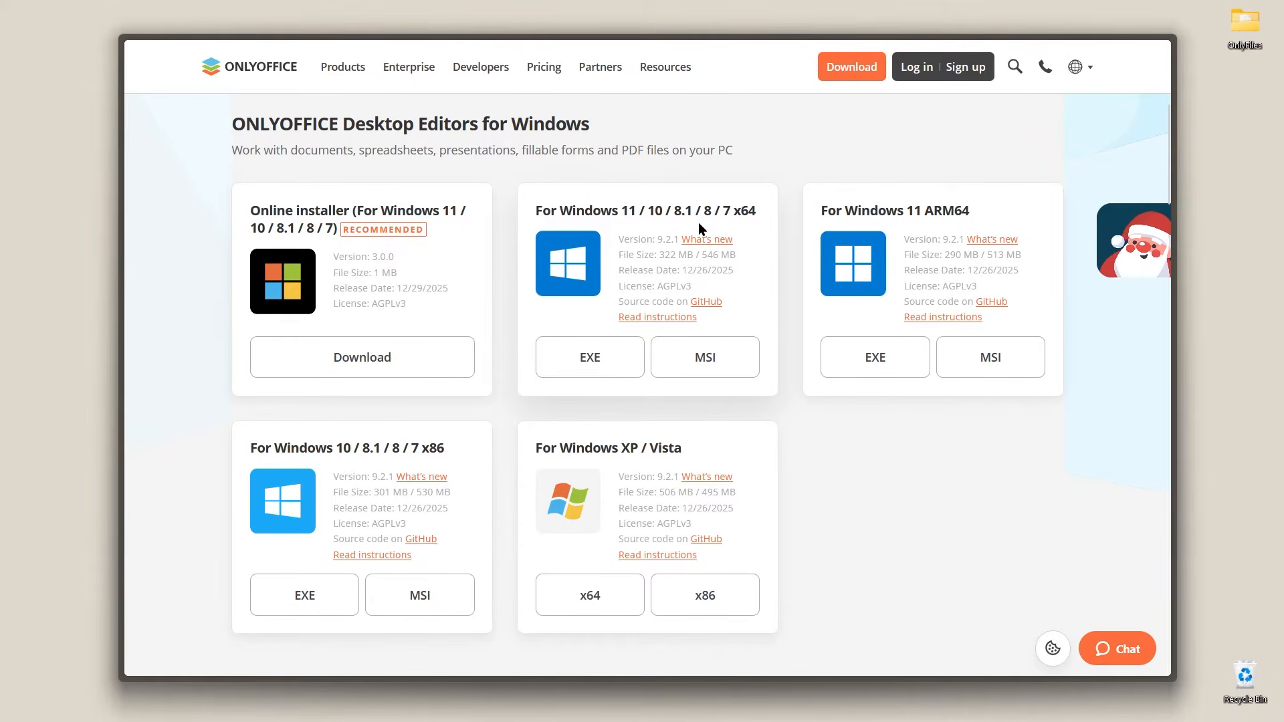
scroll(699, 222, down, 2)
drag(536, 288, 709, 287)
scroll(709, 287, down, 5)
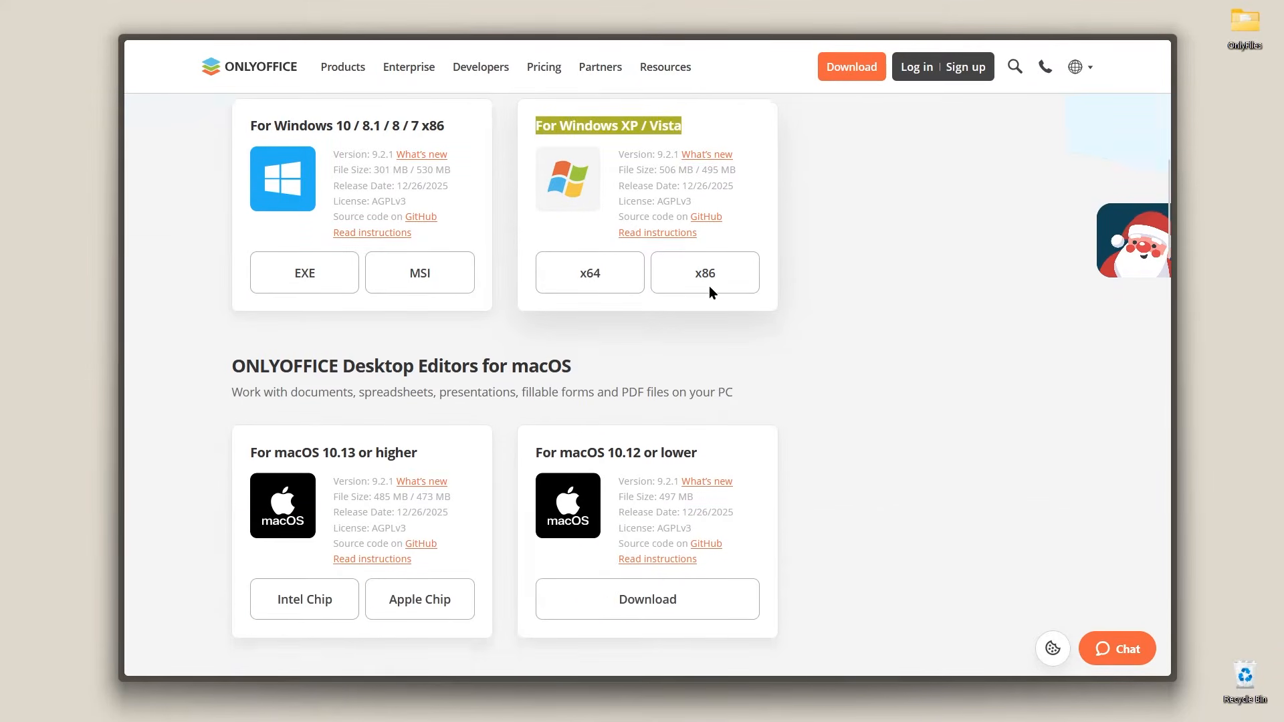
scroll(608, 263, down, 3)
scroll(608, 266, down, 1)
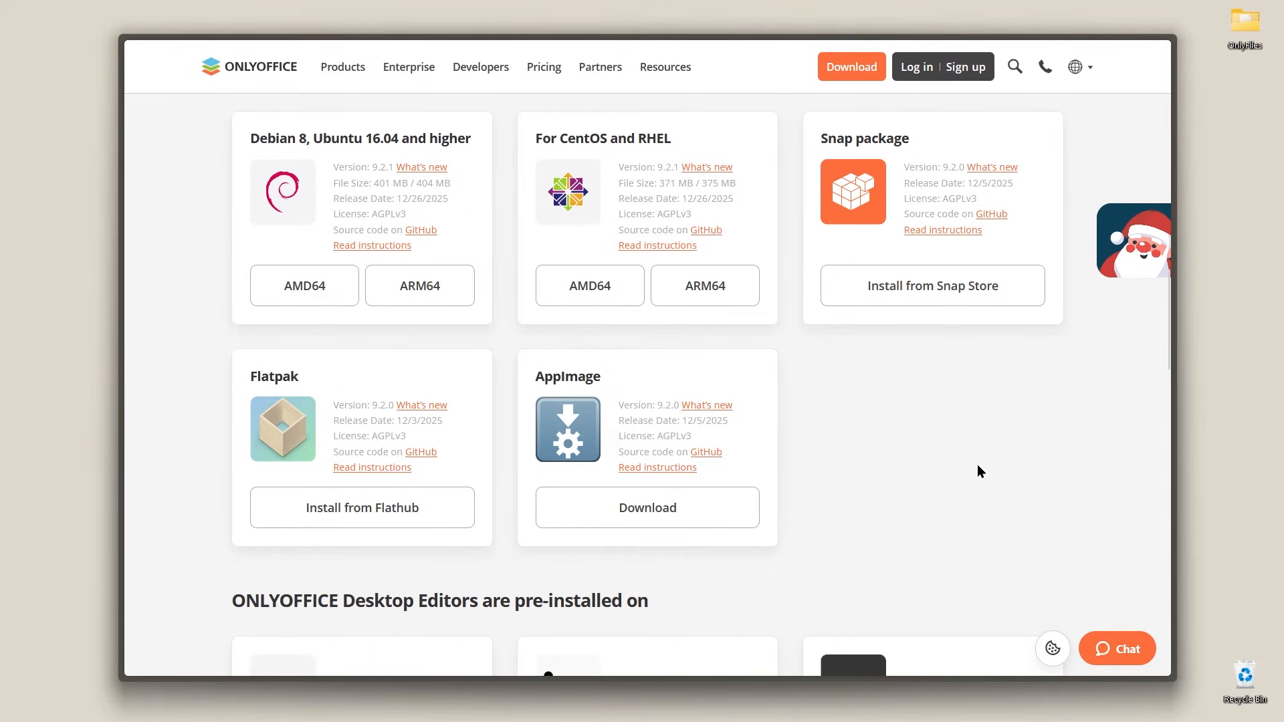
scroll(974, 471, up, 10)
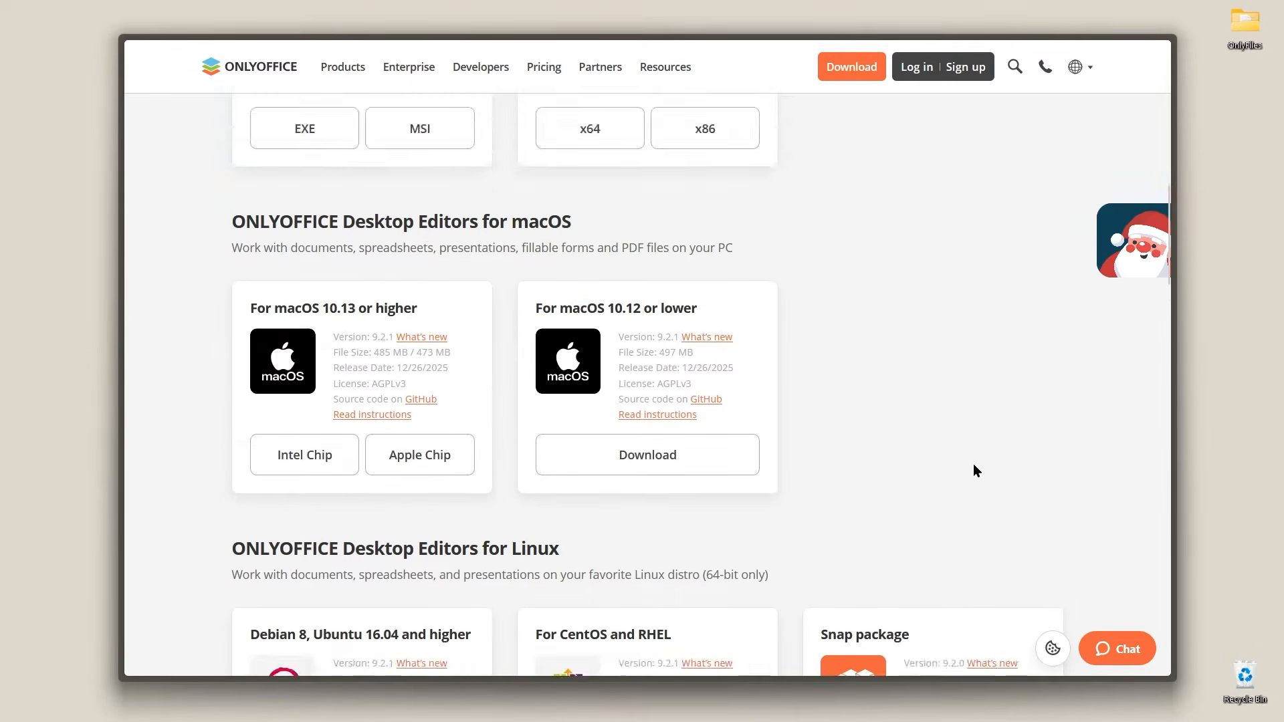
scroll(973, 467, up, 2)
scroll(973, 466, down, 2)
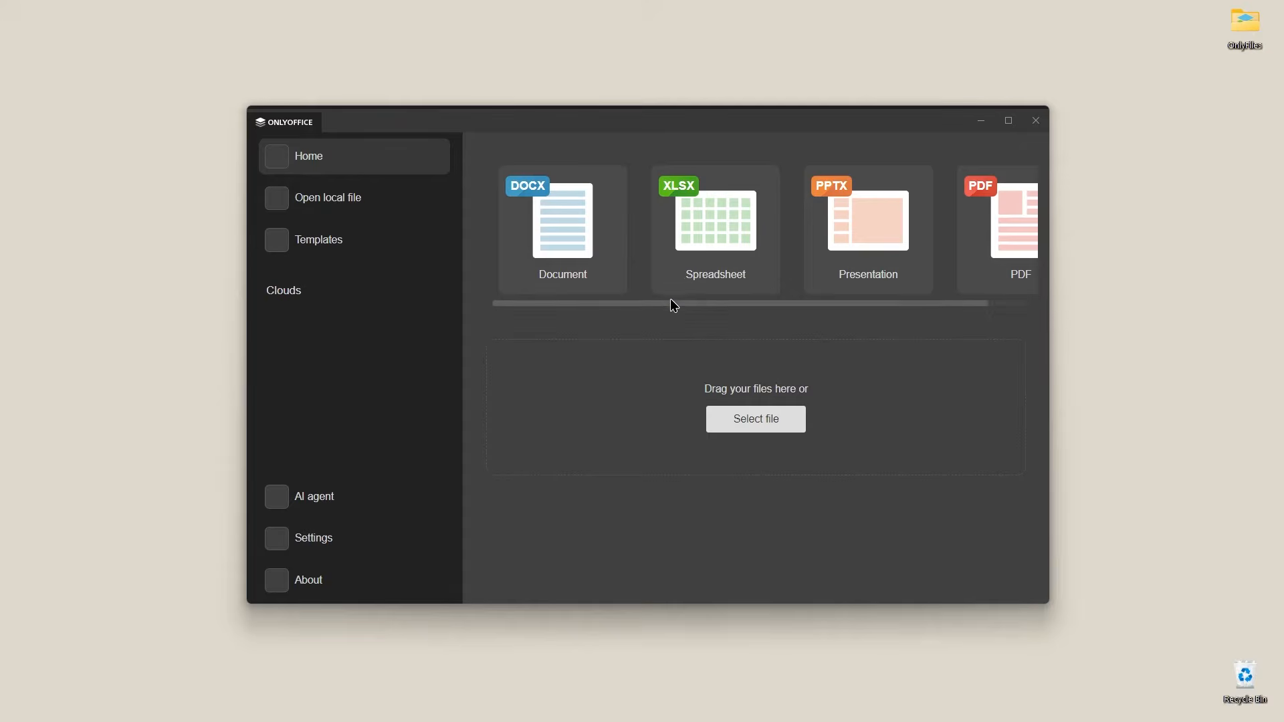
Step: Open Templates in the desktop app and browse the Documents, Spreadsheets, Presentations and PDFs categories
drag(841, 303, 616, 360)
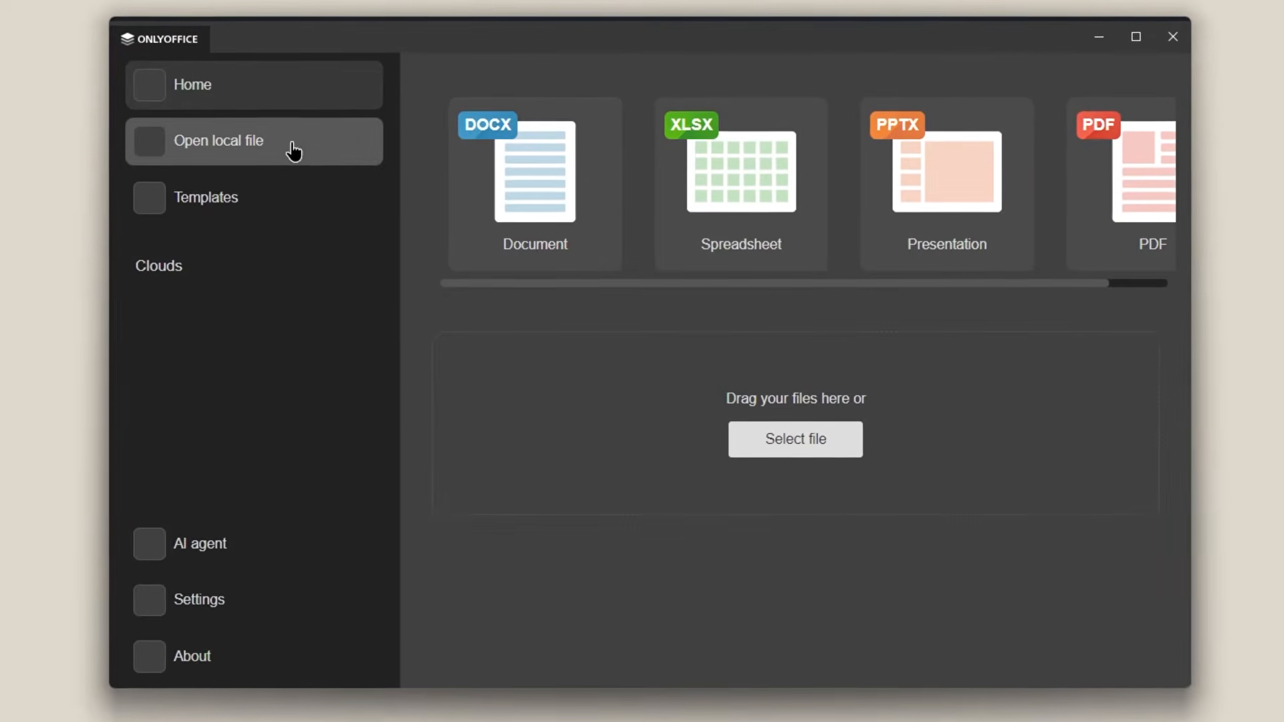
click(295, 214)
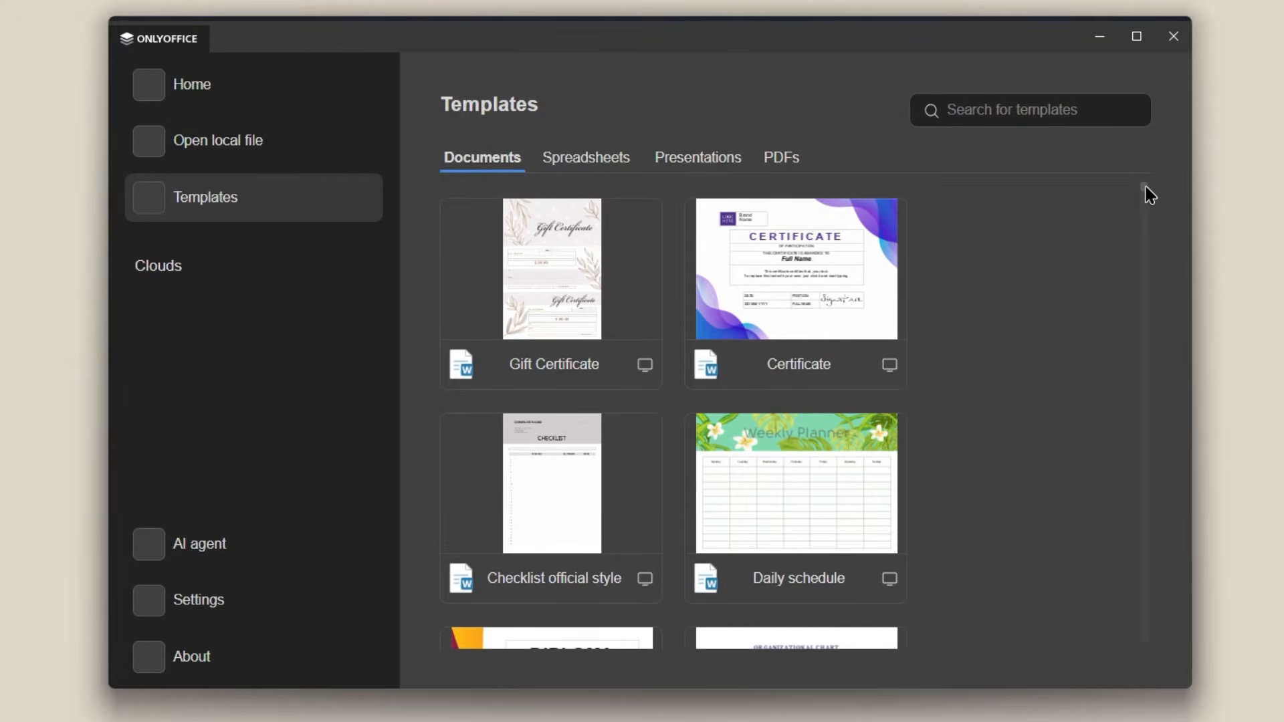
drag(1157, 212, 1156, 416)
click(609, 175)
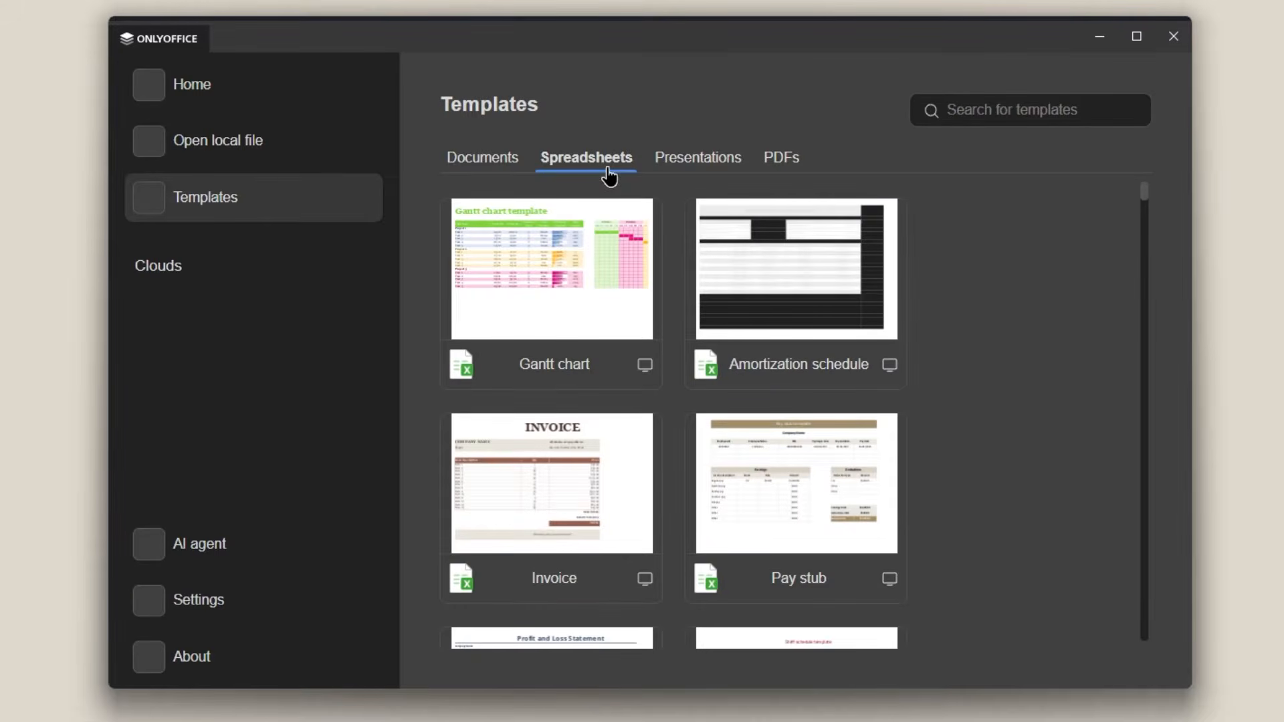
scroll(1070, 283, down, 20)
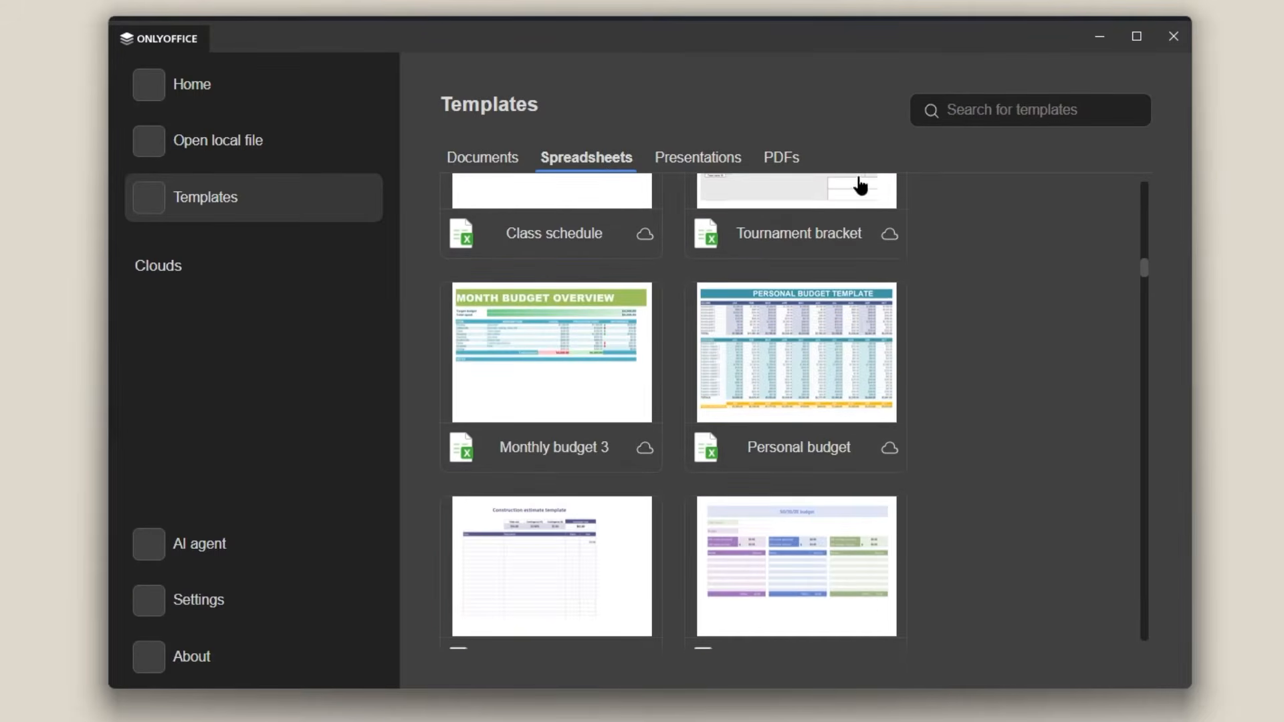
click(696, 156)
scroll(993, 315, down, 15)
click(782, 163)
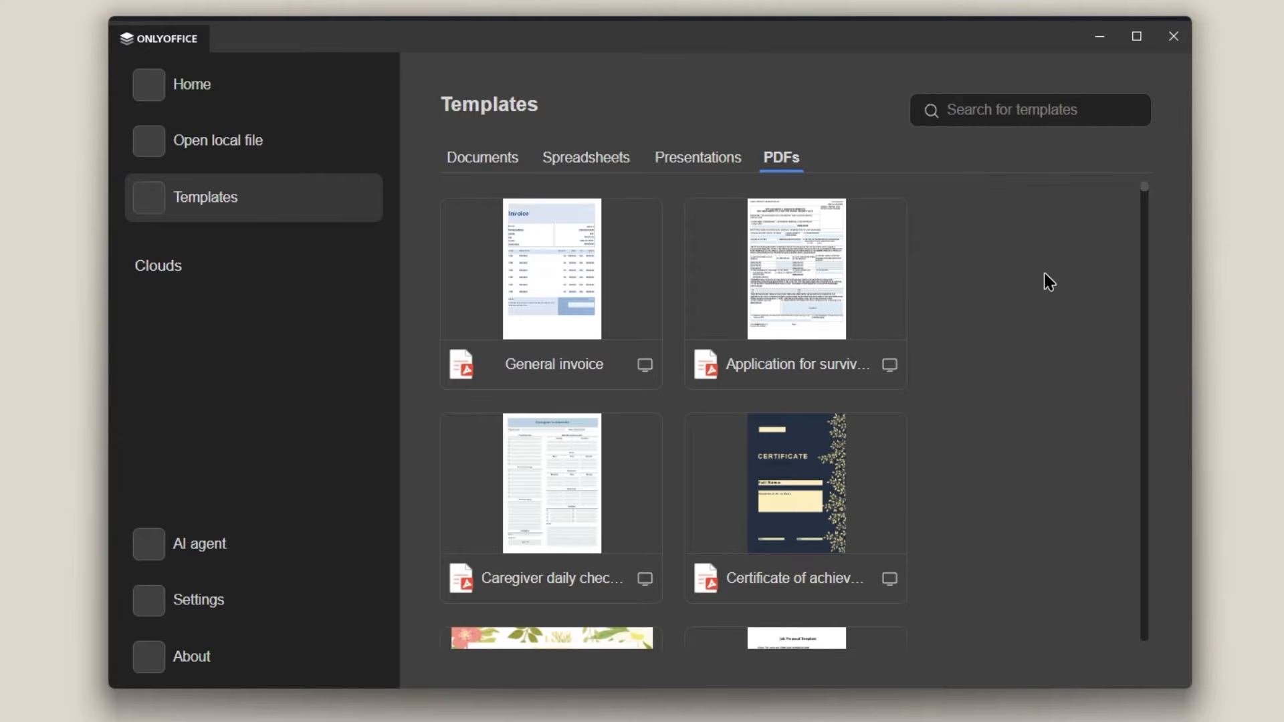
Step: Open the AI agent's Add provider dialog, look through the provider list, and cancel it
click(283, 560)
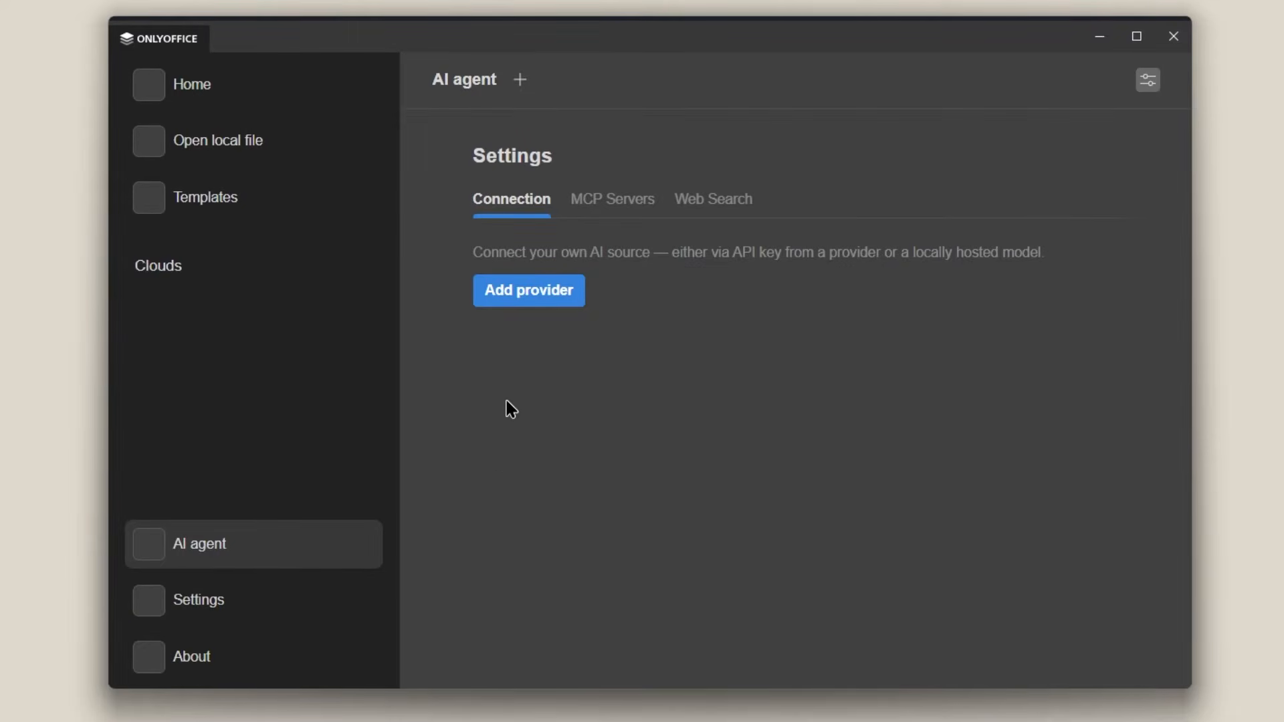
click(522, 301)
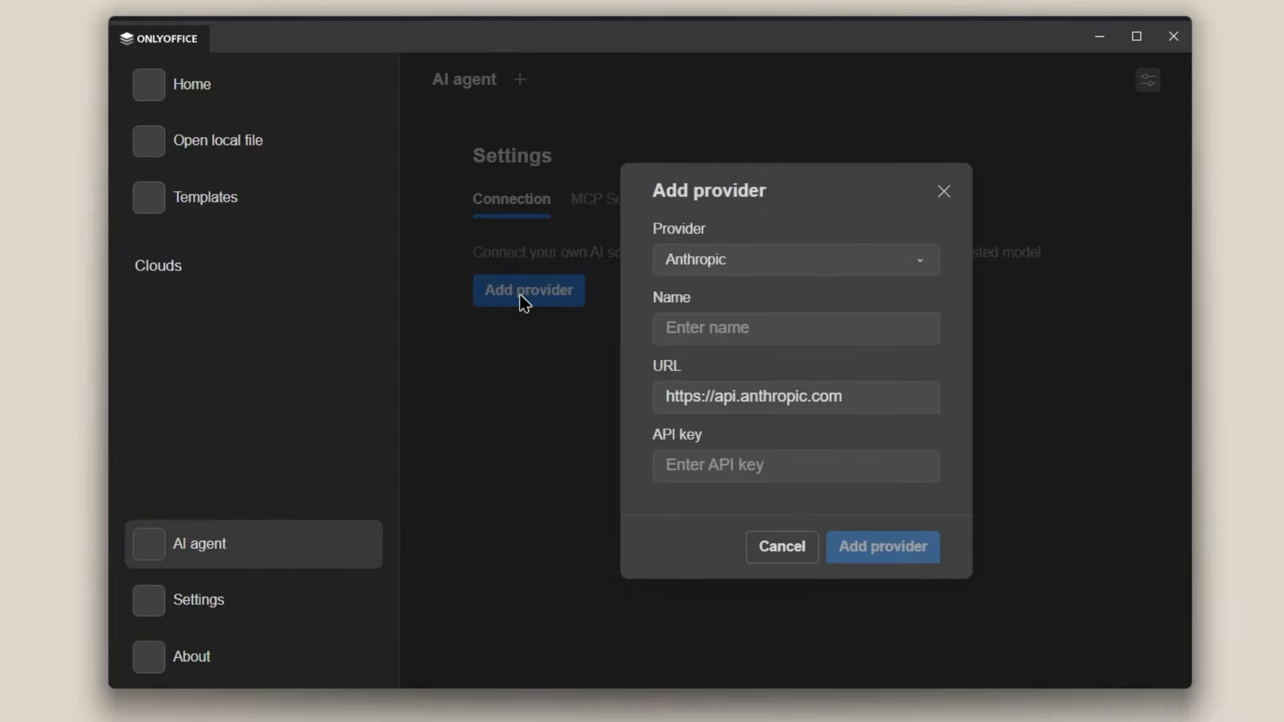
click(814, 271)
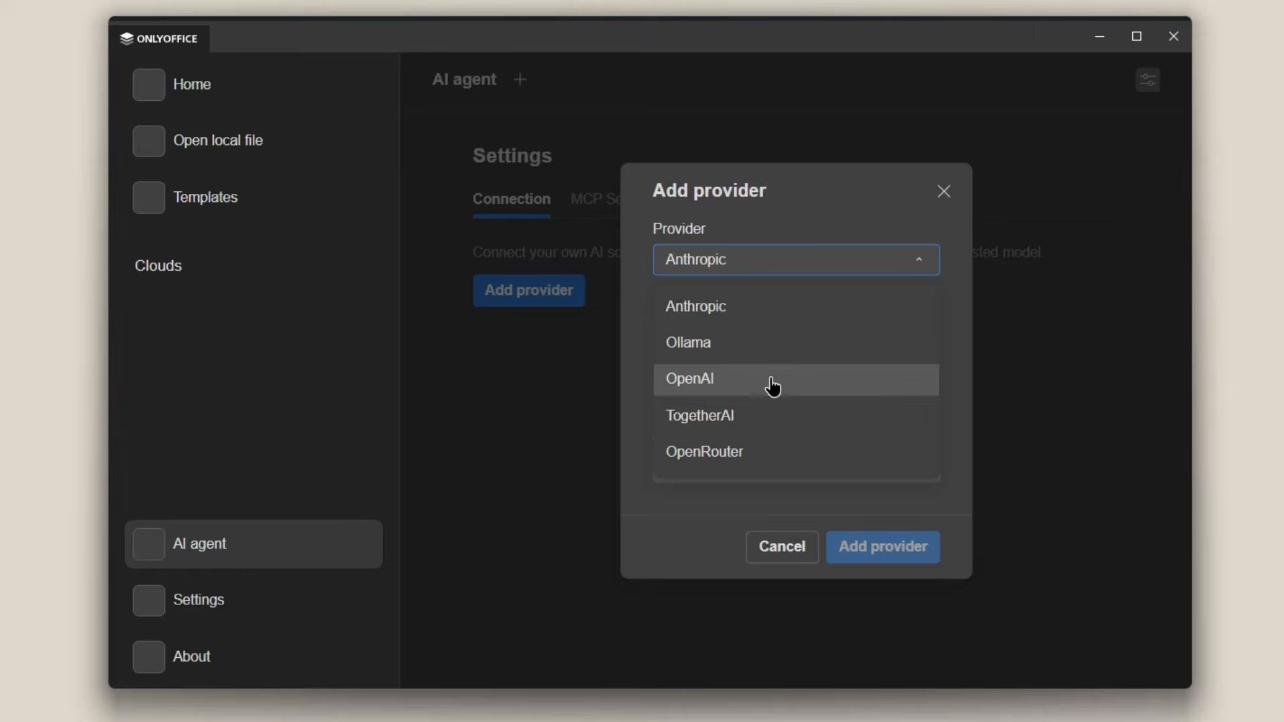
click(684, 528)
click(772, 557)
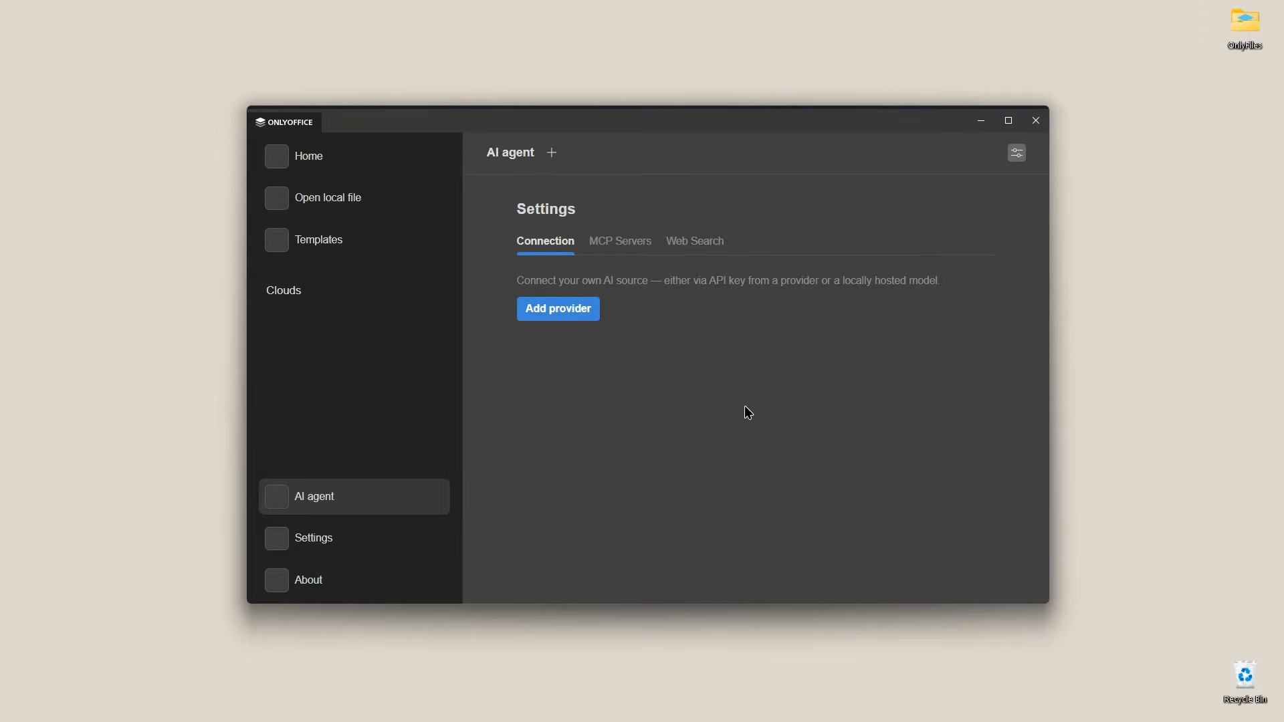
Step: Open Settings and scroll through the application options
click(355, 554)
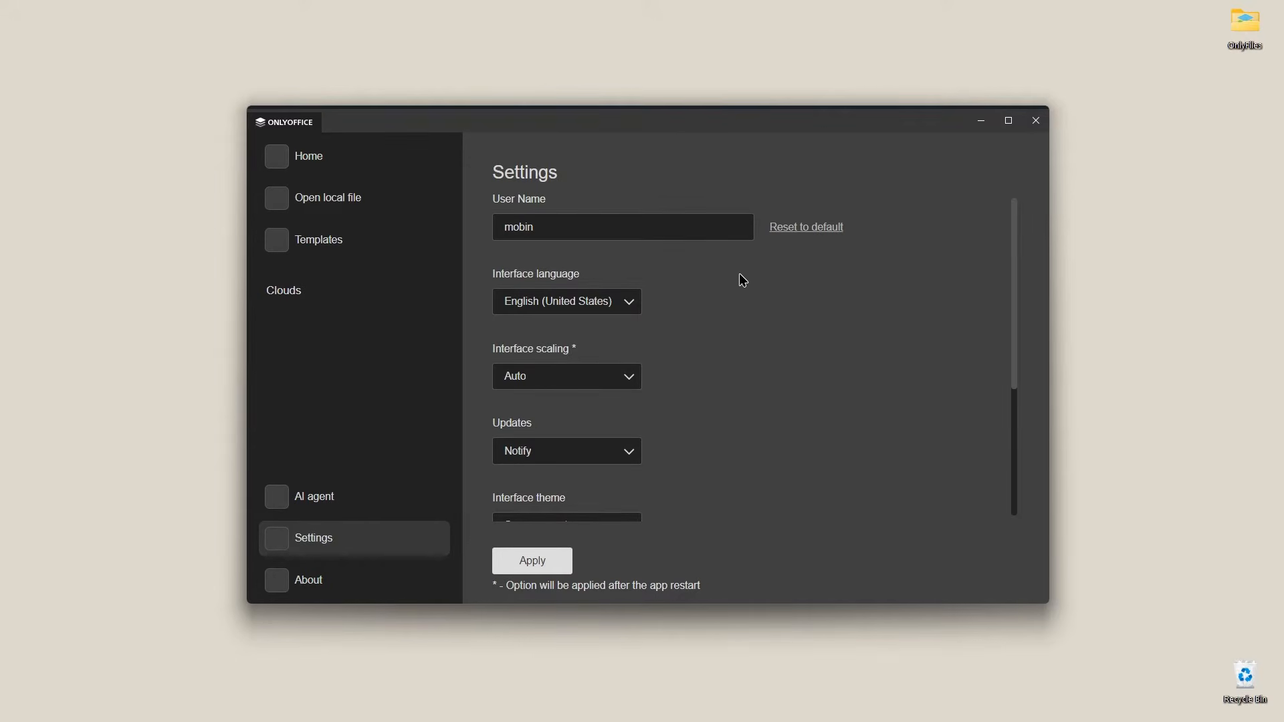
scroll(744, 281, down, 1)
scroll(745, 285, down, 2)
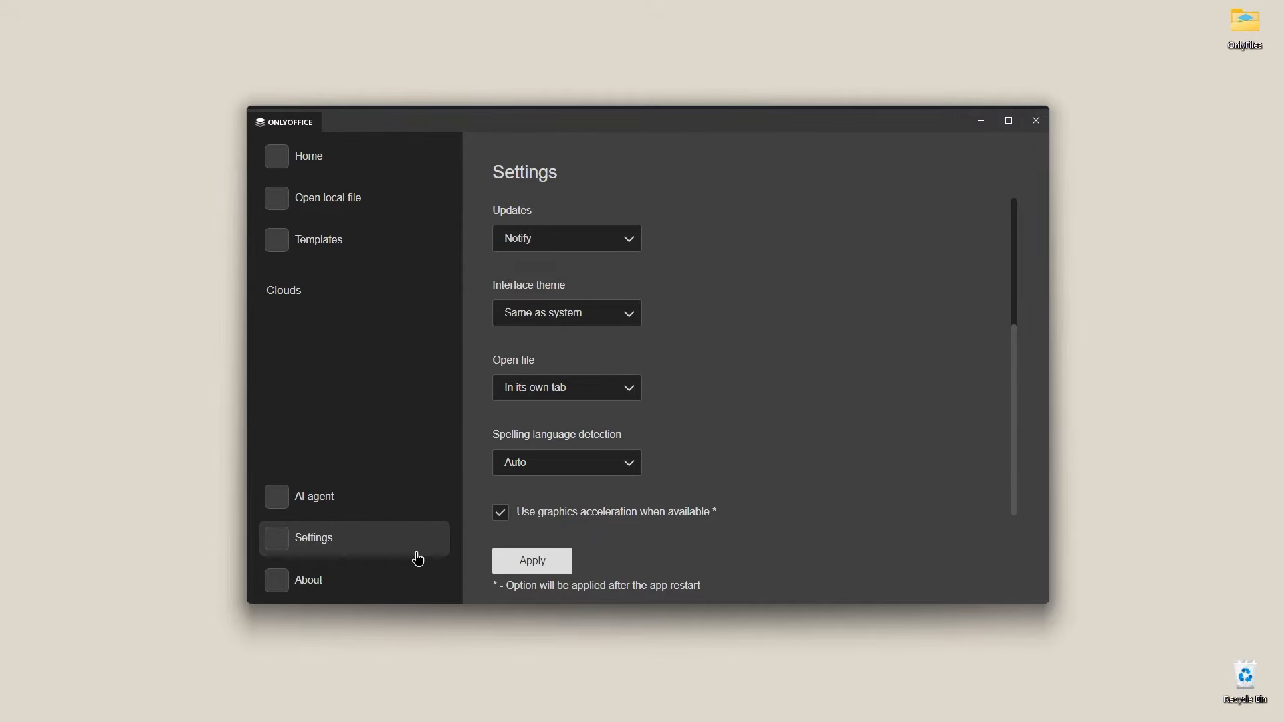
Step: Return to Home and create a new blank Document
click(401, 168)
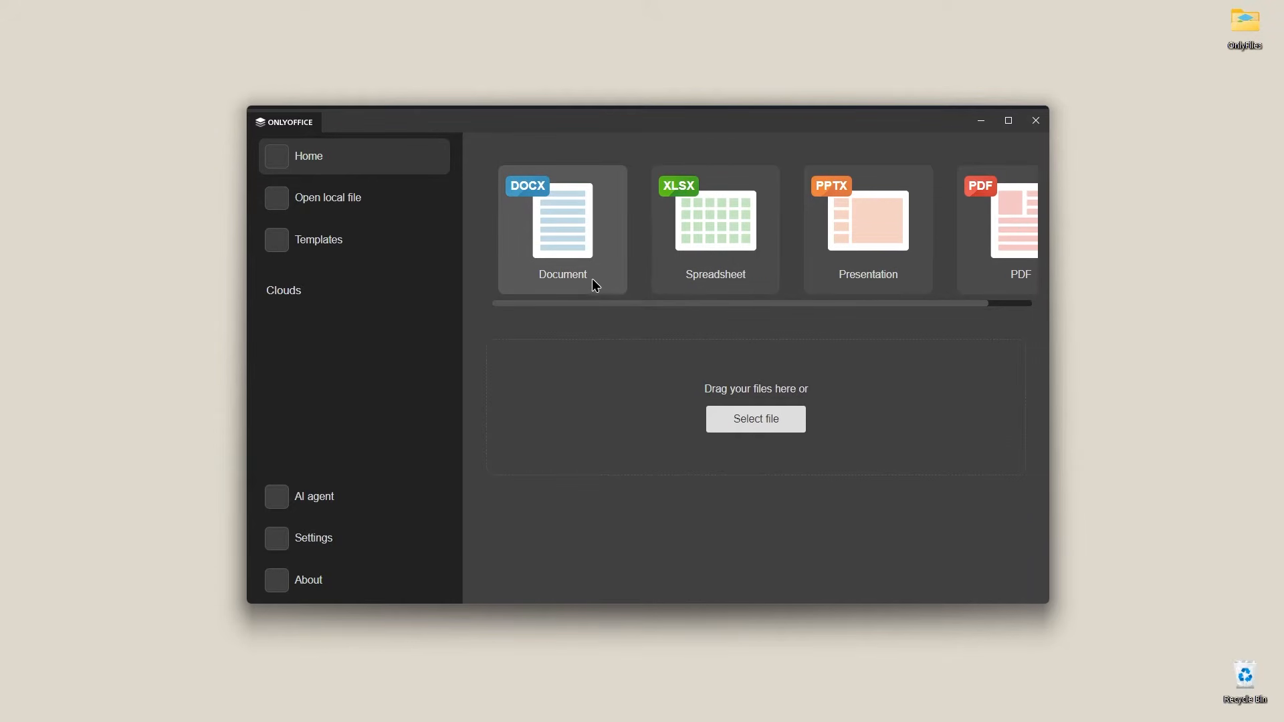
click(576, 259)
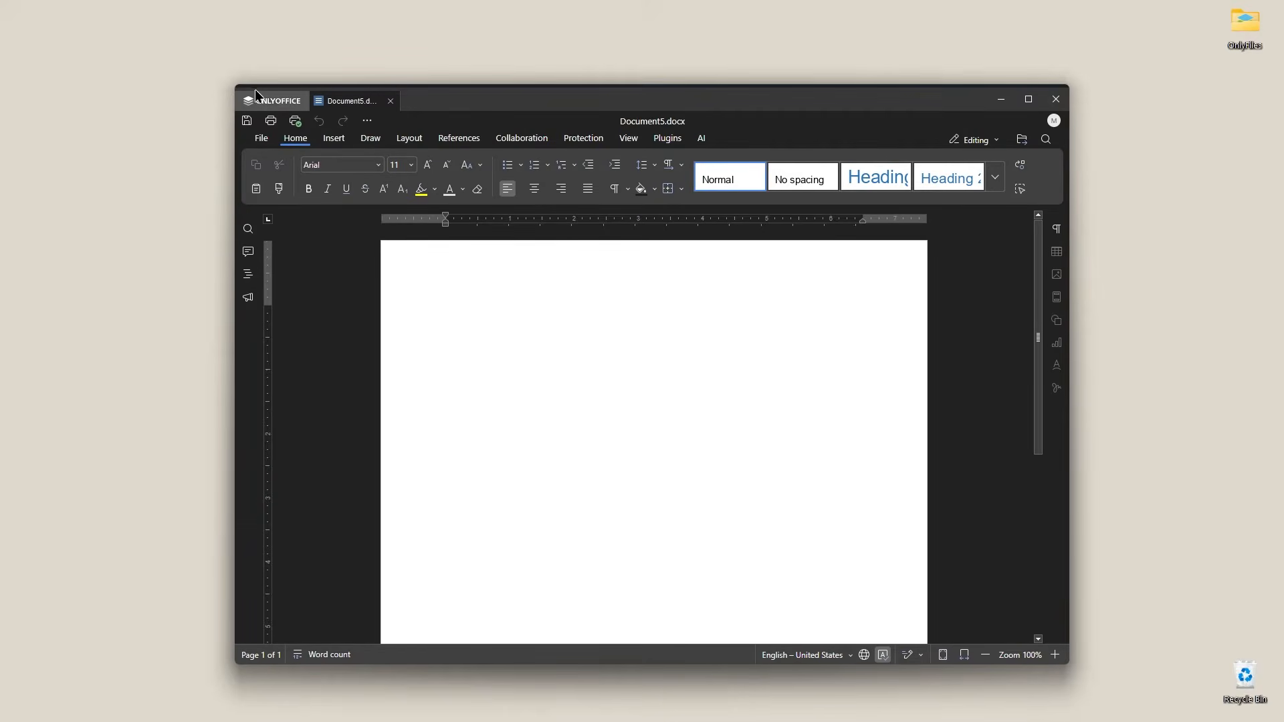
Step: Set the new document's font to Bangers
drag(238, 85, 108, 20)
drag(325, 41, 378, 75)
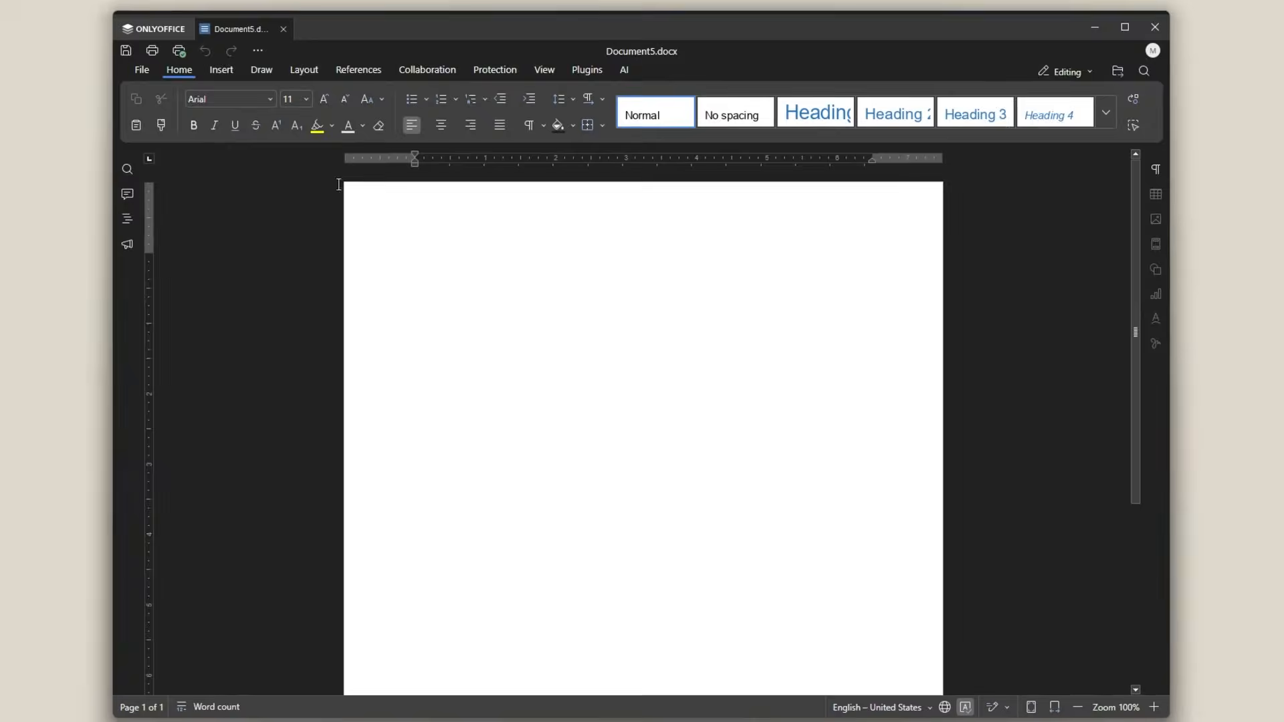
click(280, 106)
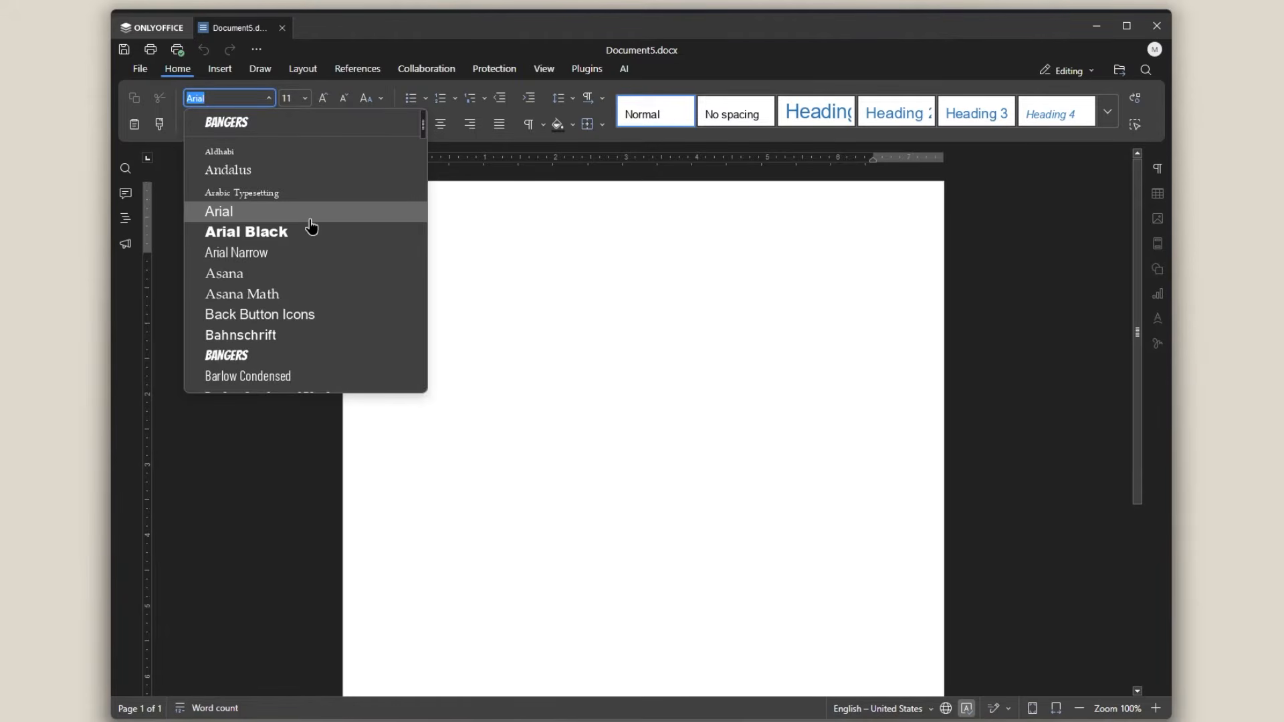
scroll(309, 231, down, 6)
scroll(309, 250, up, 3)
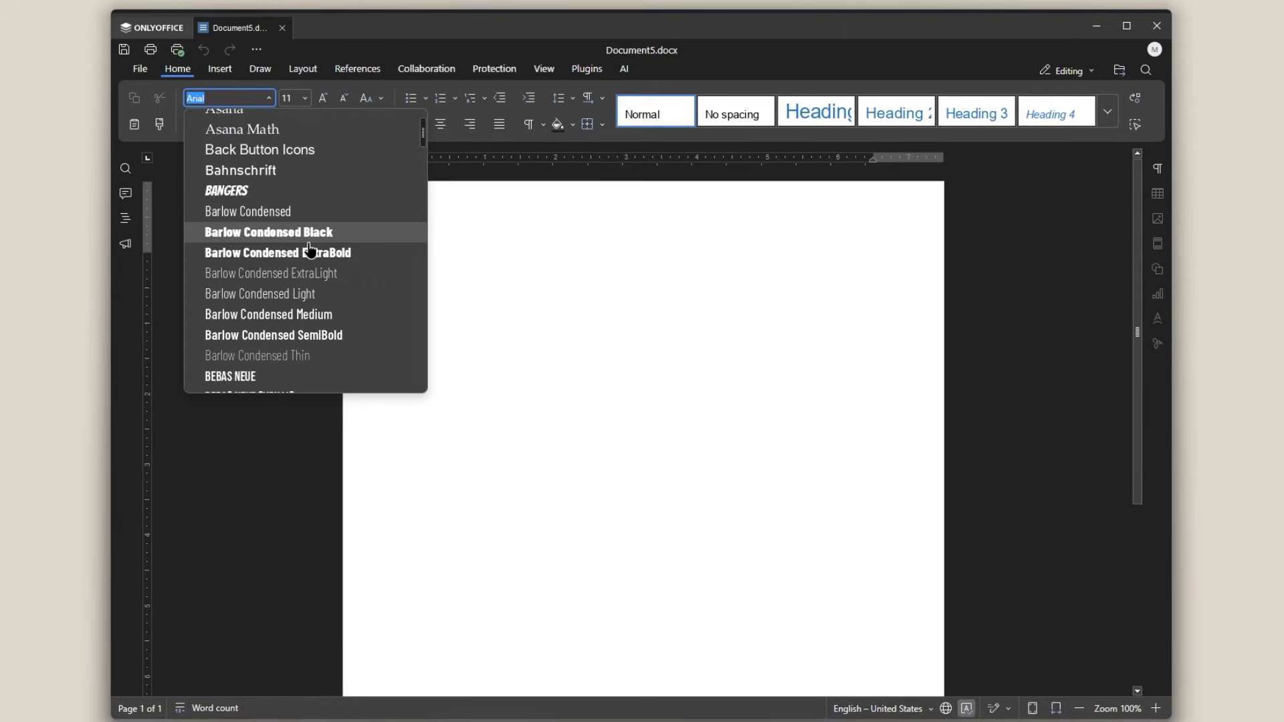
scroll(310, 249, up, 3)
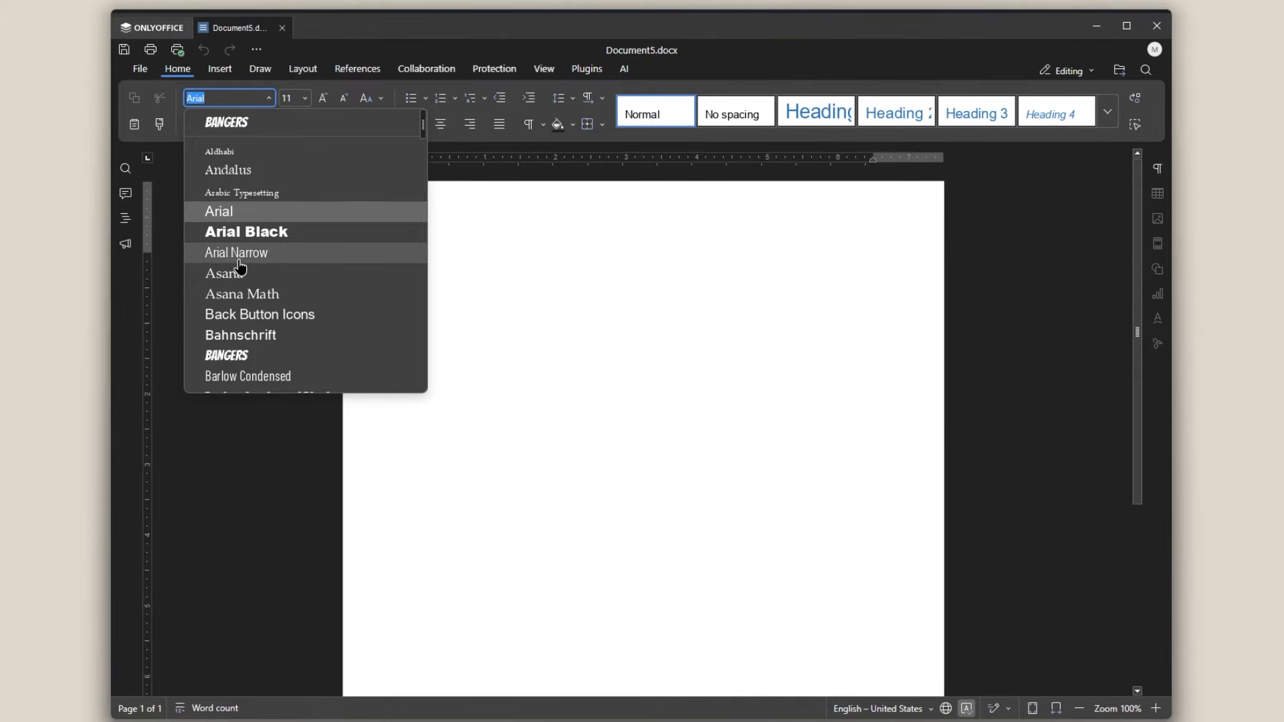
scroll(245, 274, down, 5)
scroll(244, 210, up, 3)
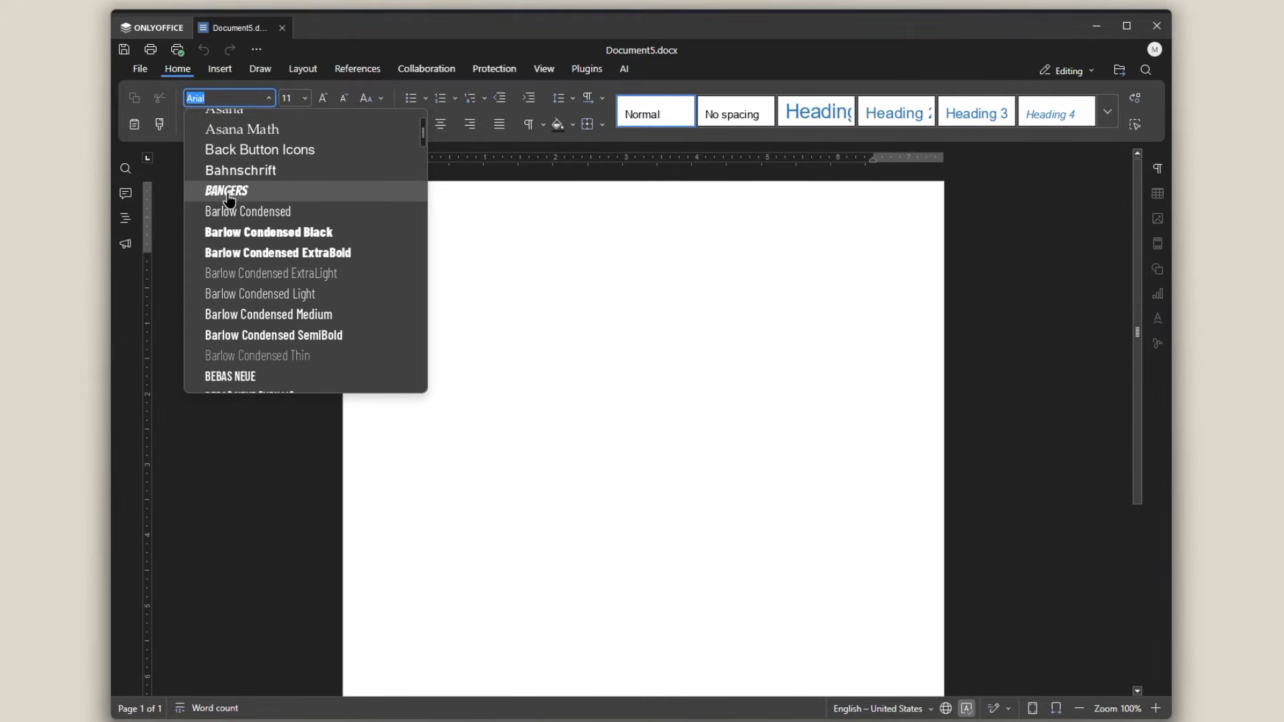
click(237, 191)
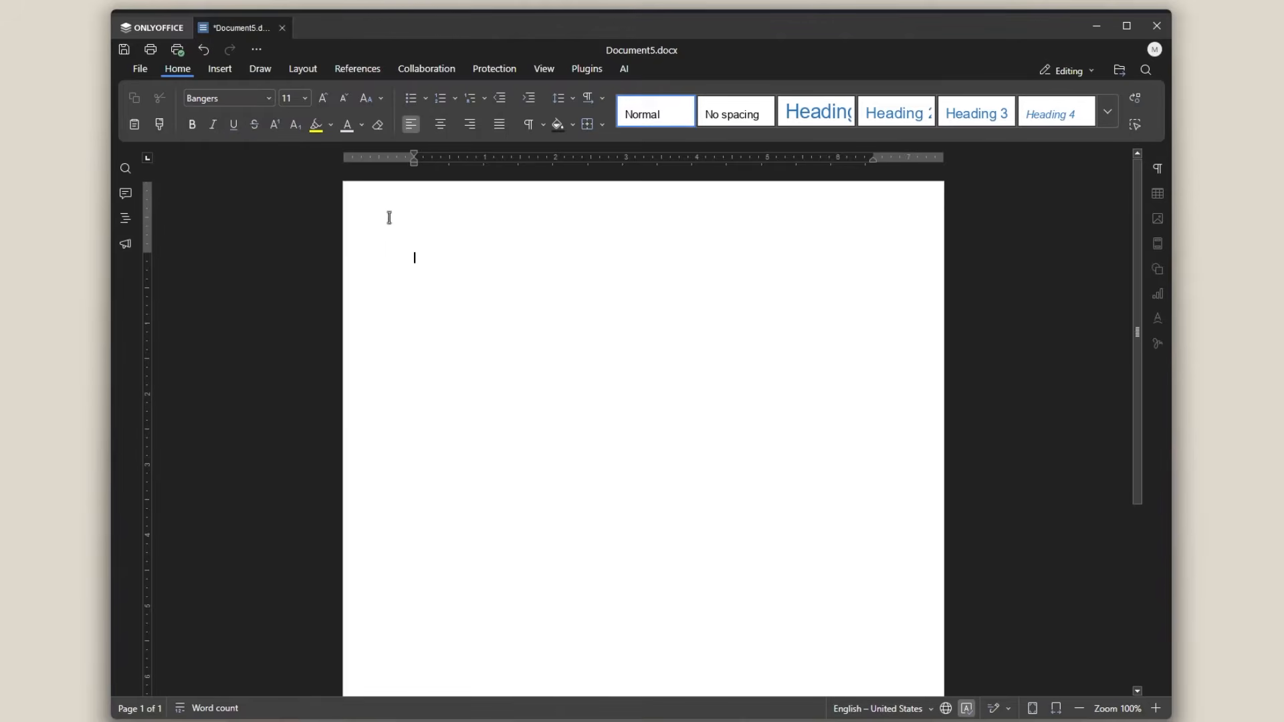
Step: Set the font size to 24 and write TYPE SOMETHING on the page
click(305, 98)
click(294, 314)
text(TYPE SOMETHING)
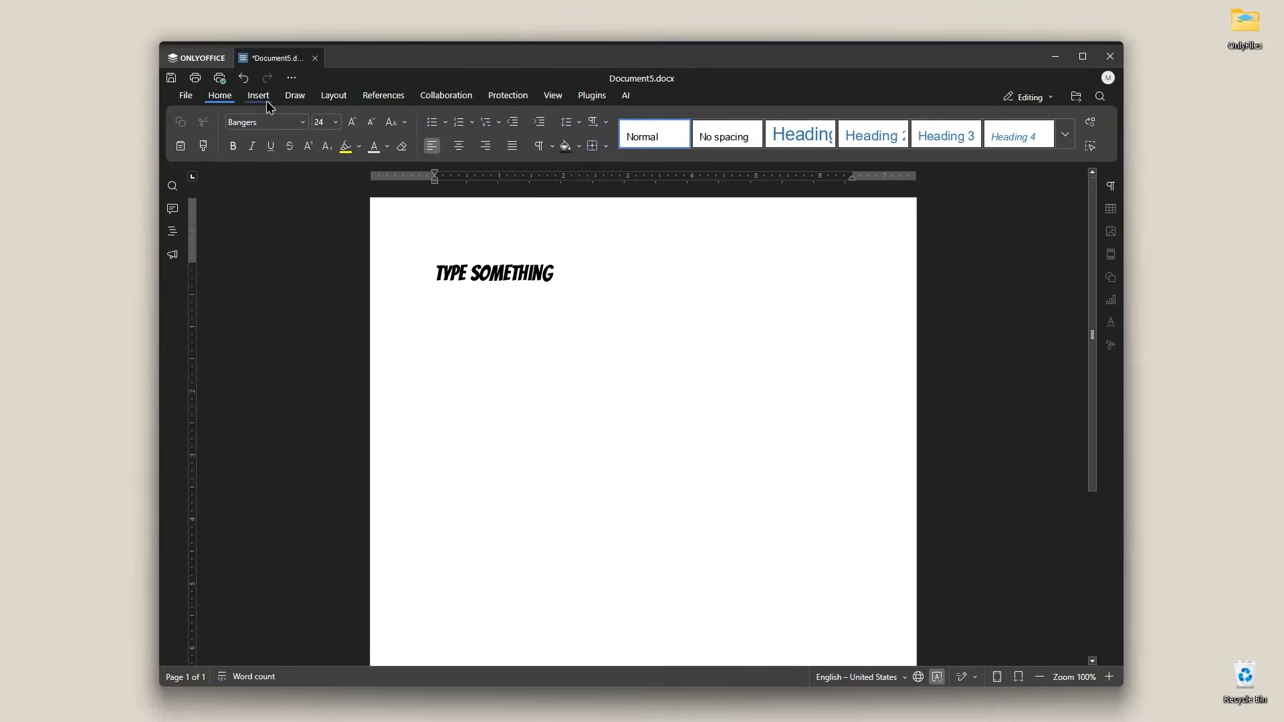
Step: Browse the ribbon tabs from Insert through Plugins to see the available tools
click(266, 100)
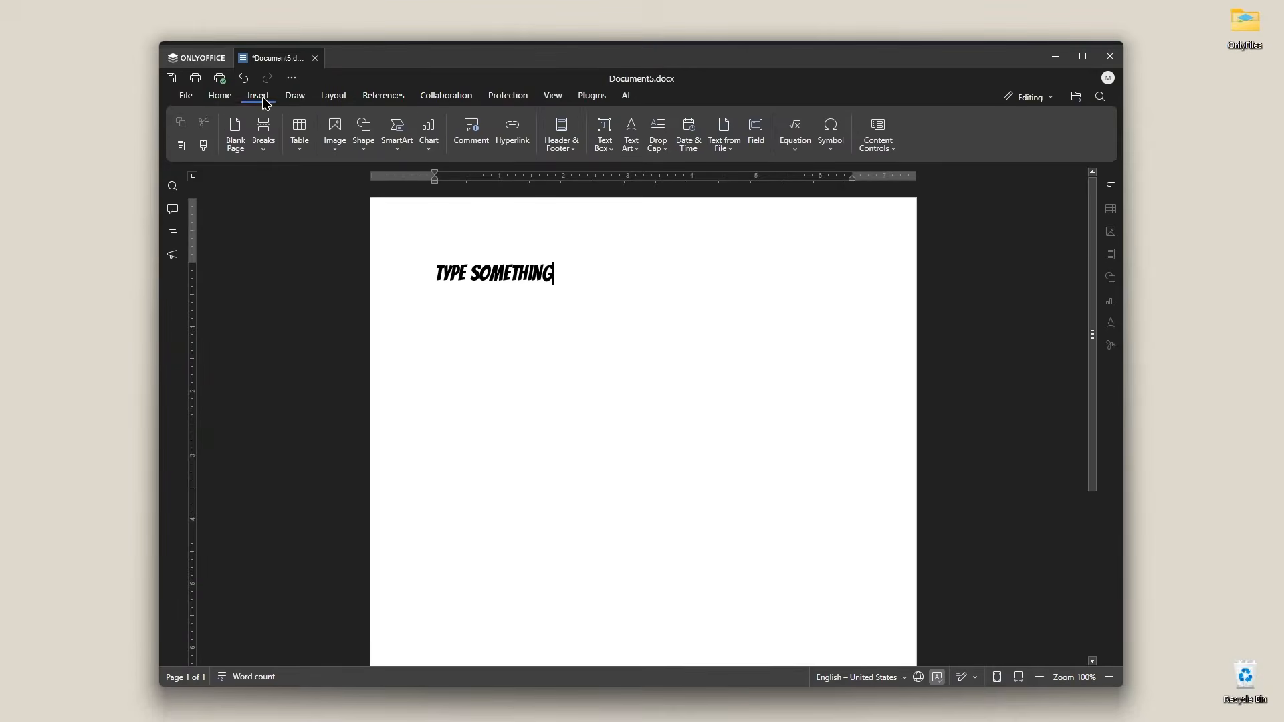
click(298, 102)
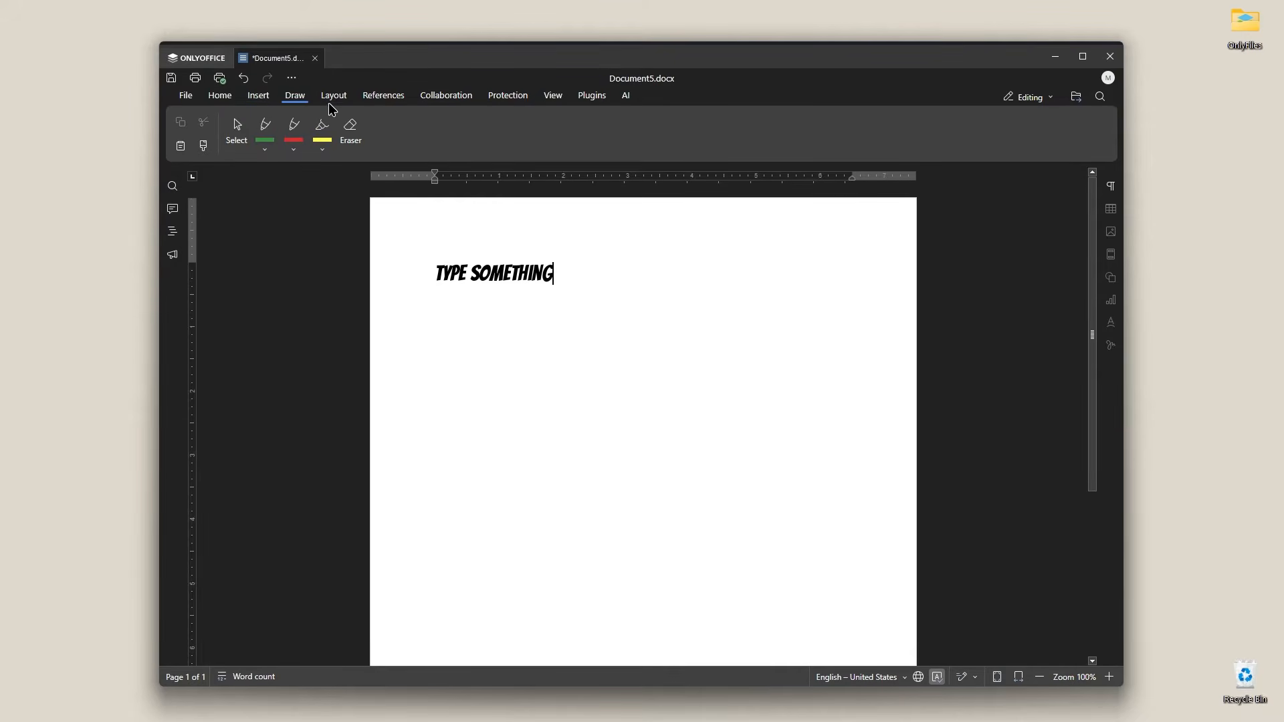
click(332, 98)
click(376, 96)
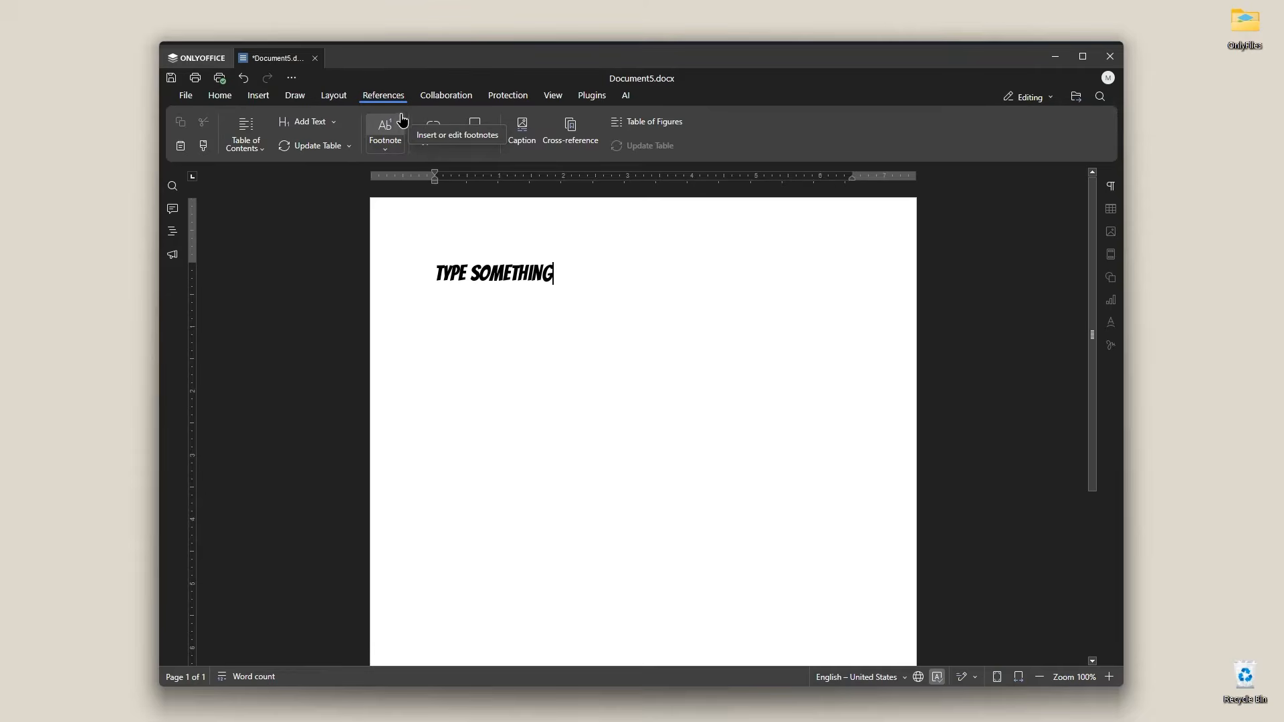
click(432, 99)
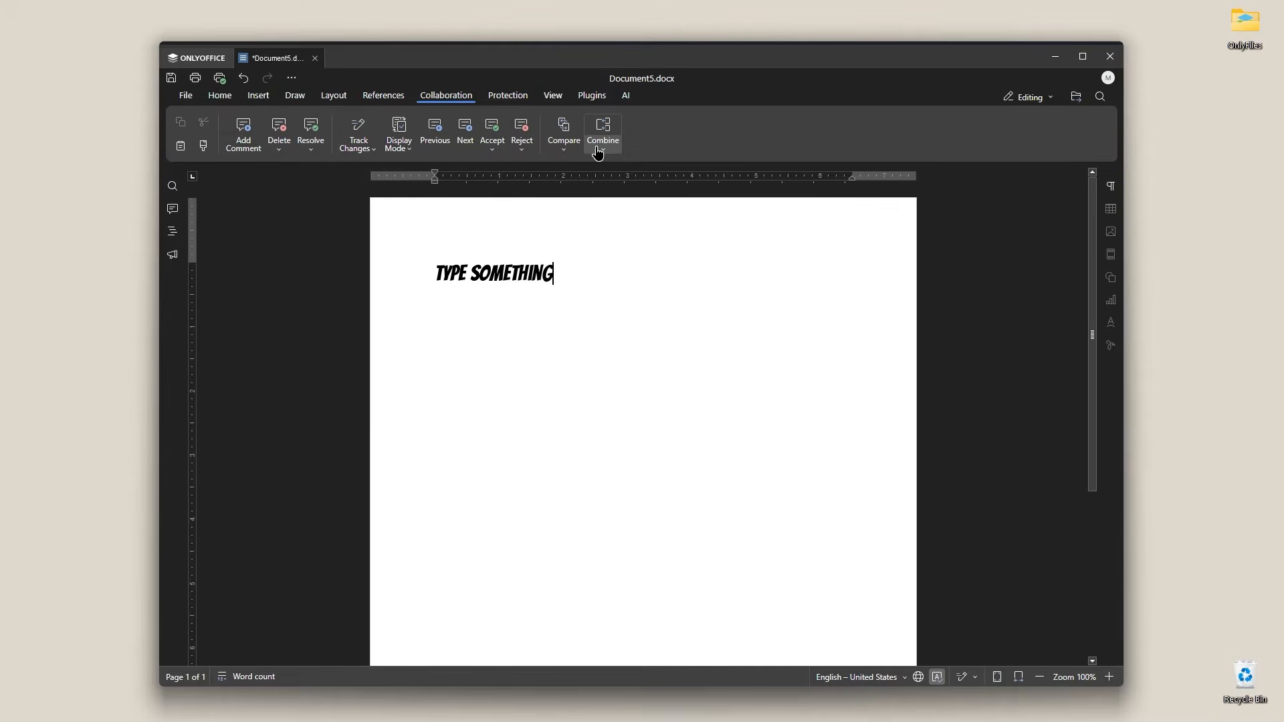
click(505, 97)
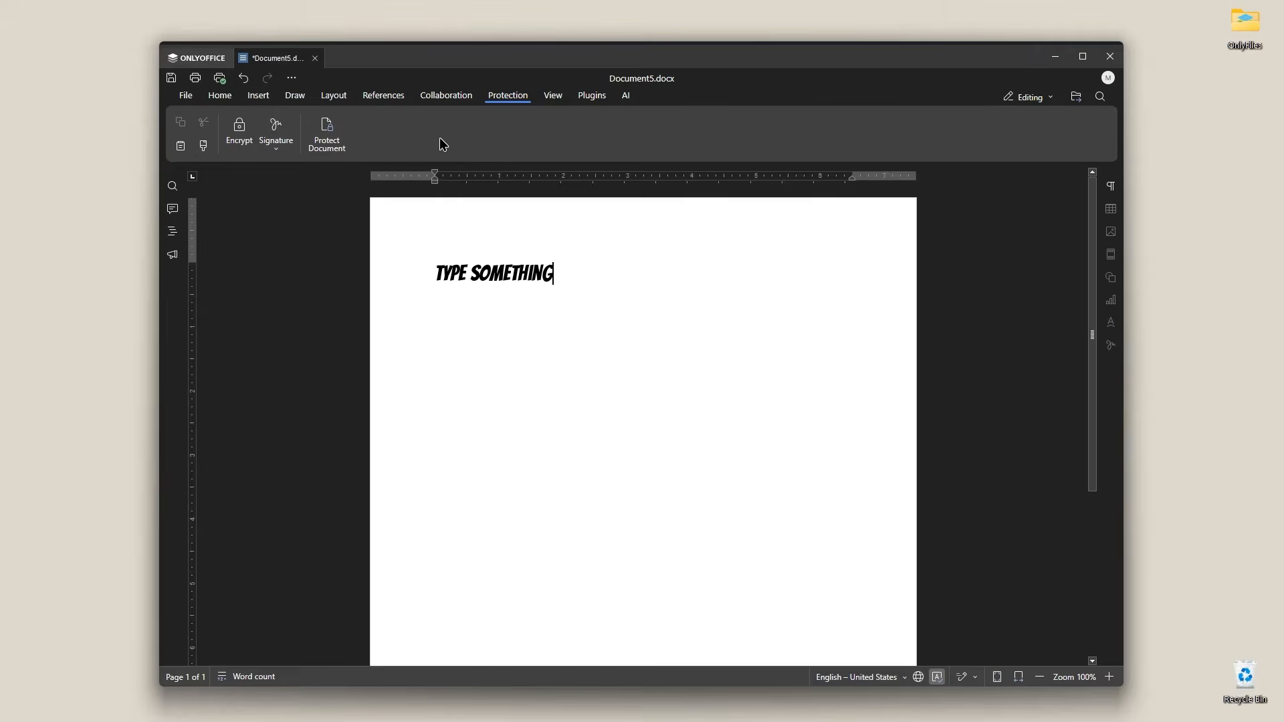
click(551, 96)
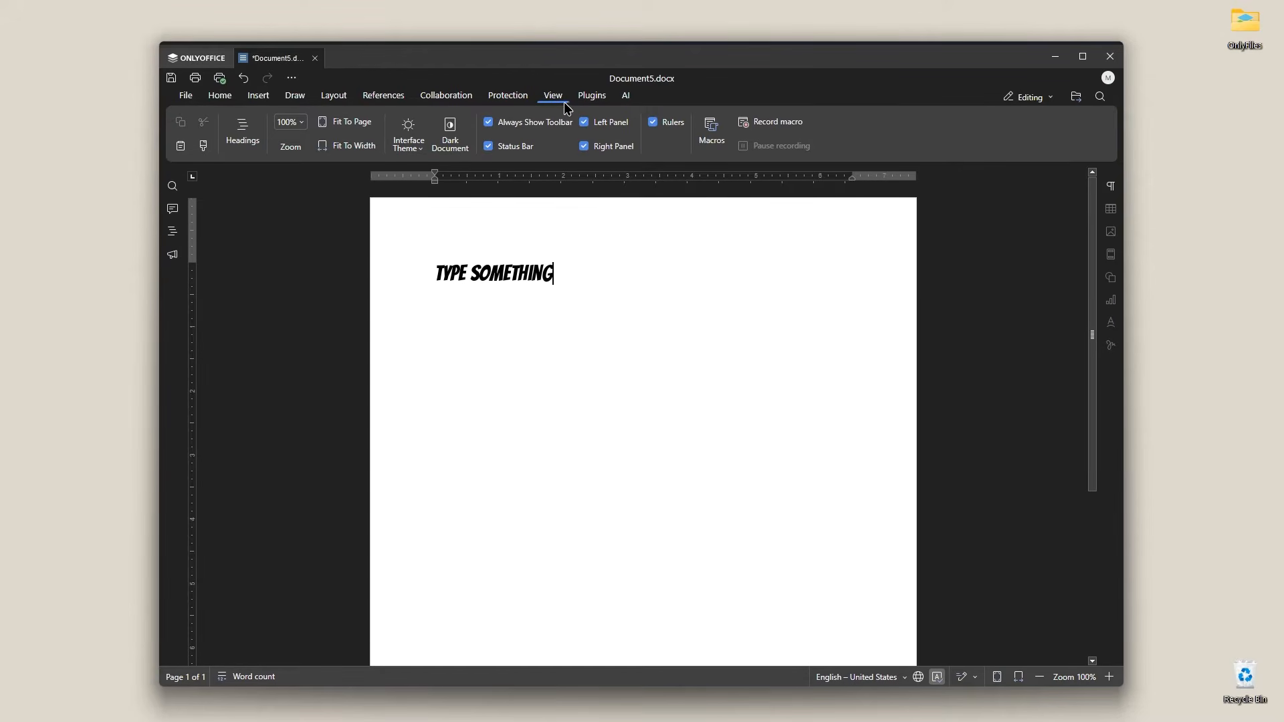
click(592, 98)
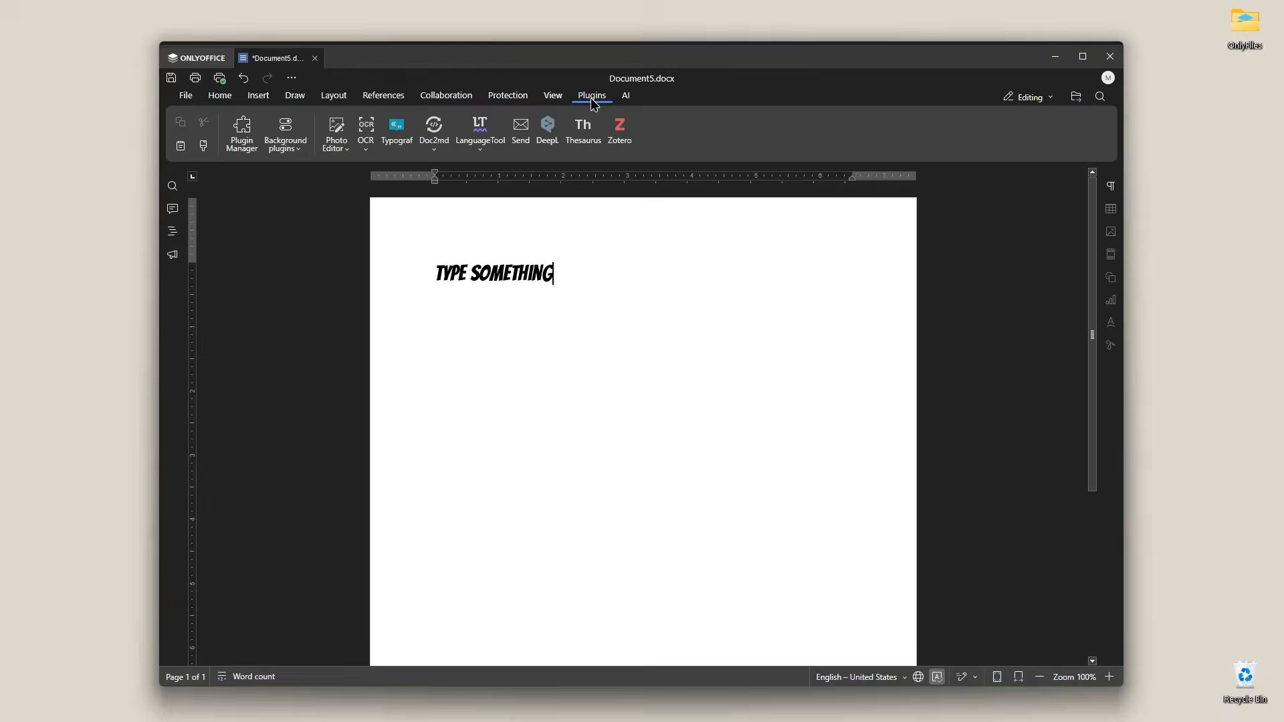
Step: Open the Plugin Manager and scroll through the available plugins
click(238, 137)
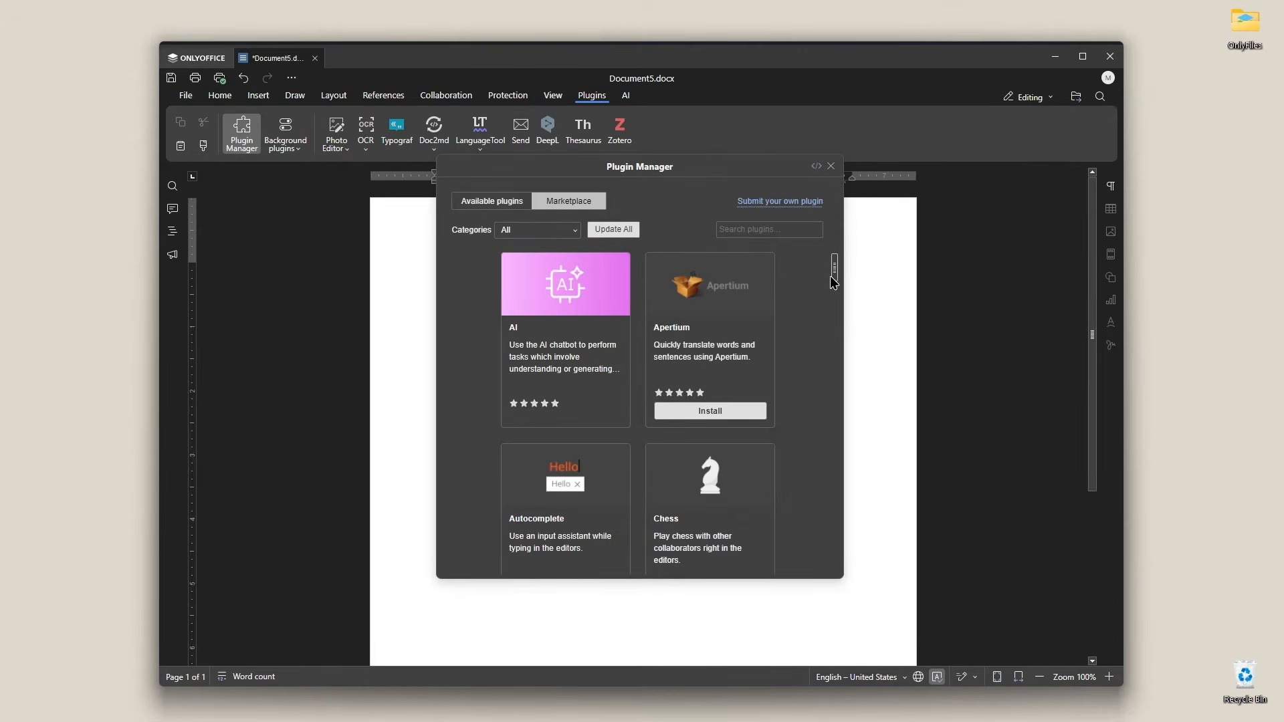
mouse_move(835, 269)
mouse_down()
mouse_move(848, 427)
mouse_move(833, 551)
mouse_move(854, 334)
mouse_move(838, 265)
mouse_up()
scroll(718, 351, down, 1)
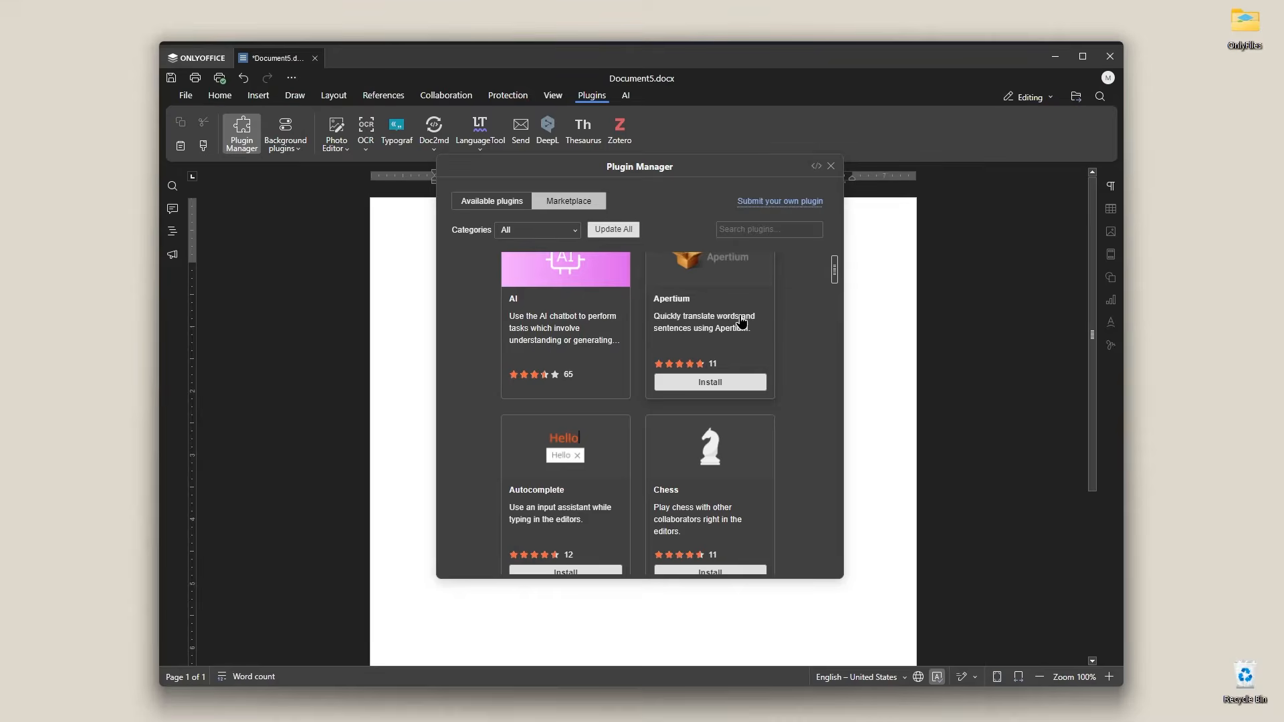
scroll(743, 325, down, 3)
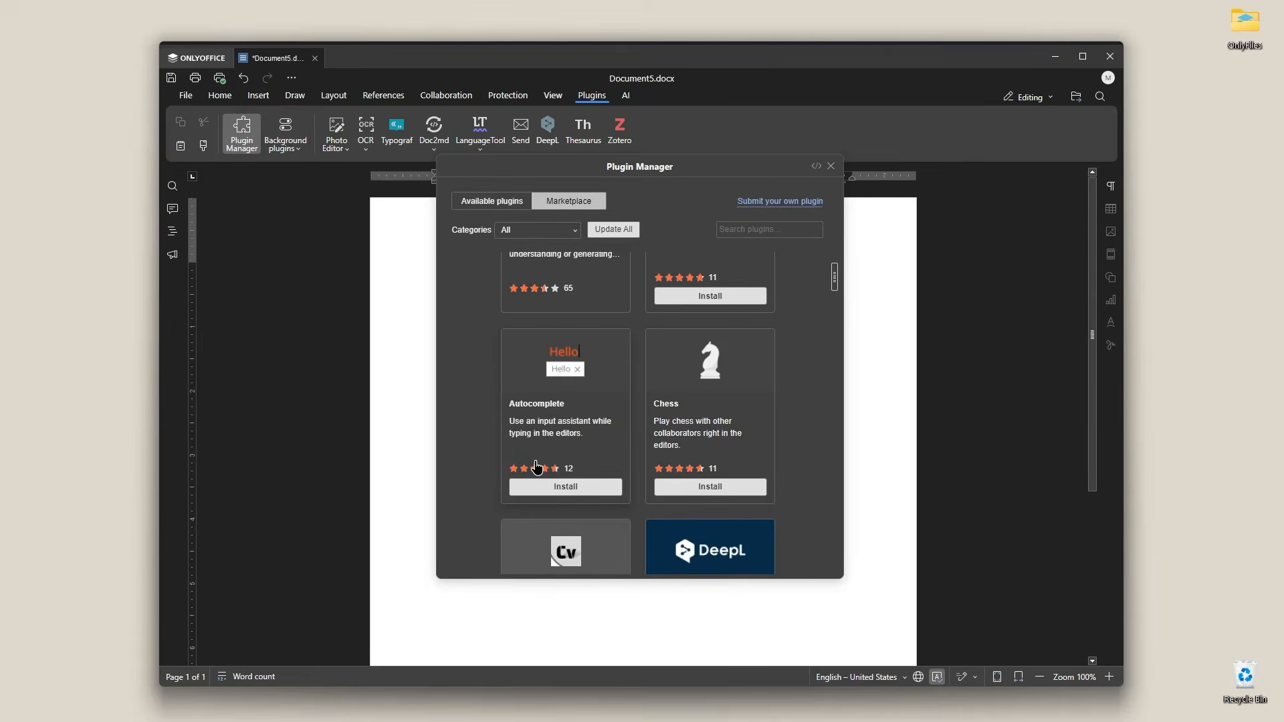
scroll(672, 401, down, 5)
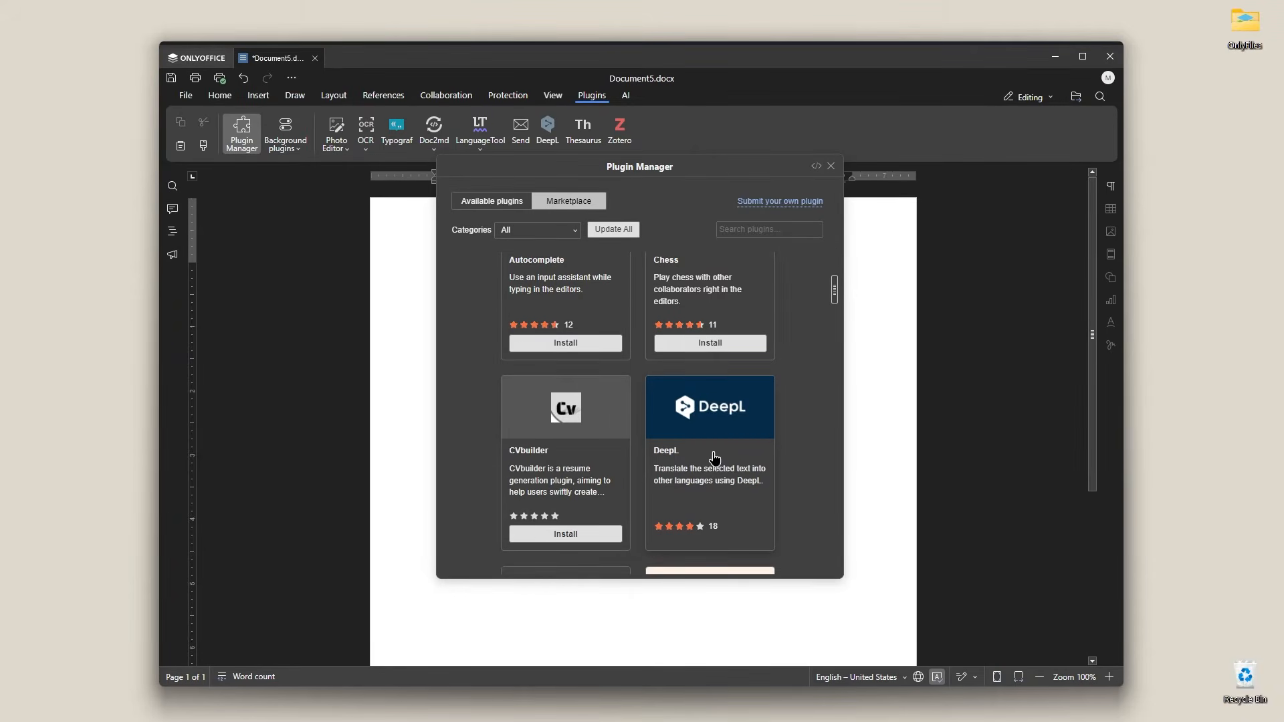
scroll(714, 458, down, 7)
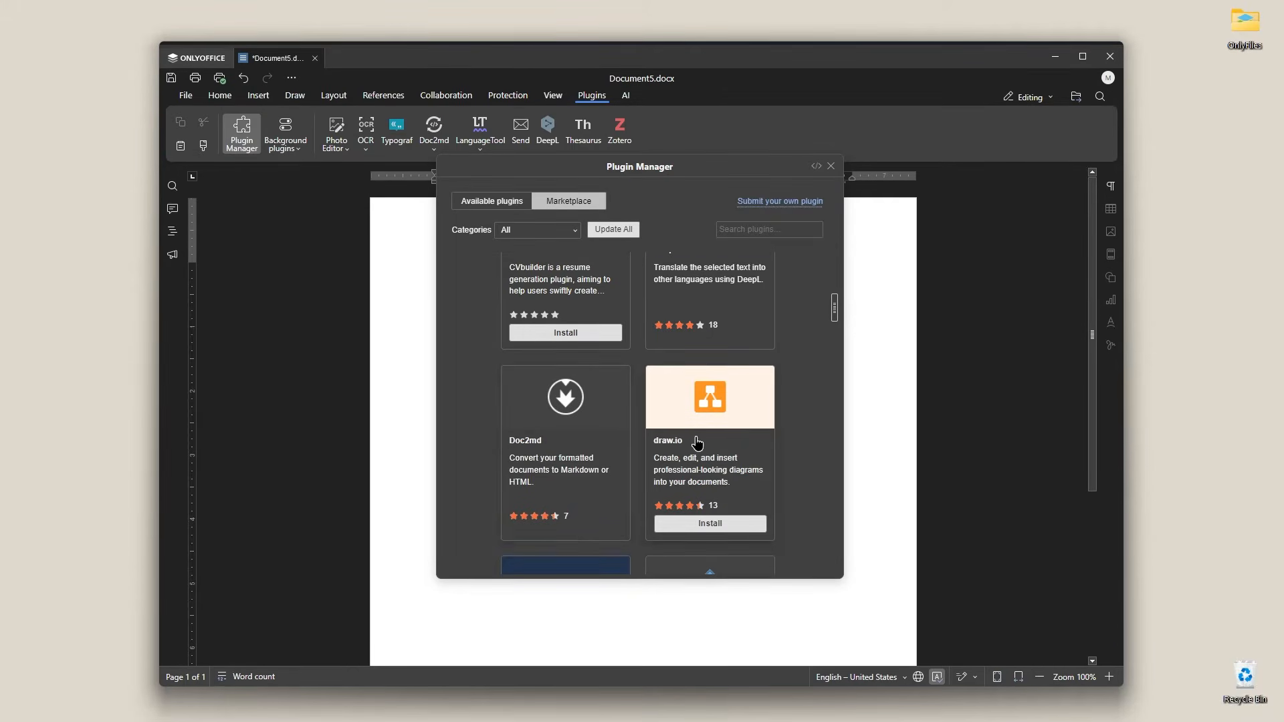
scroll(697, 361, down, 5)
mouse_move(837, 326)
mouse_down()
mouse_move(852, 535)
mouse_move(852, 225)
mouse_up()
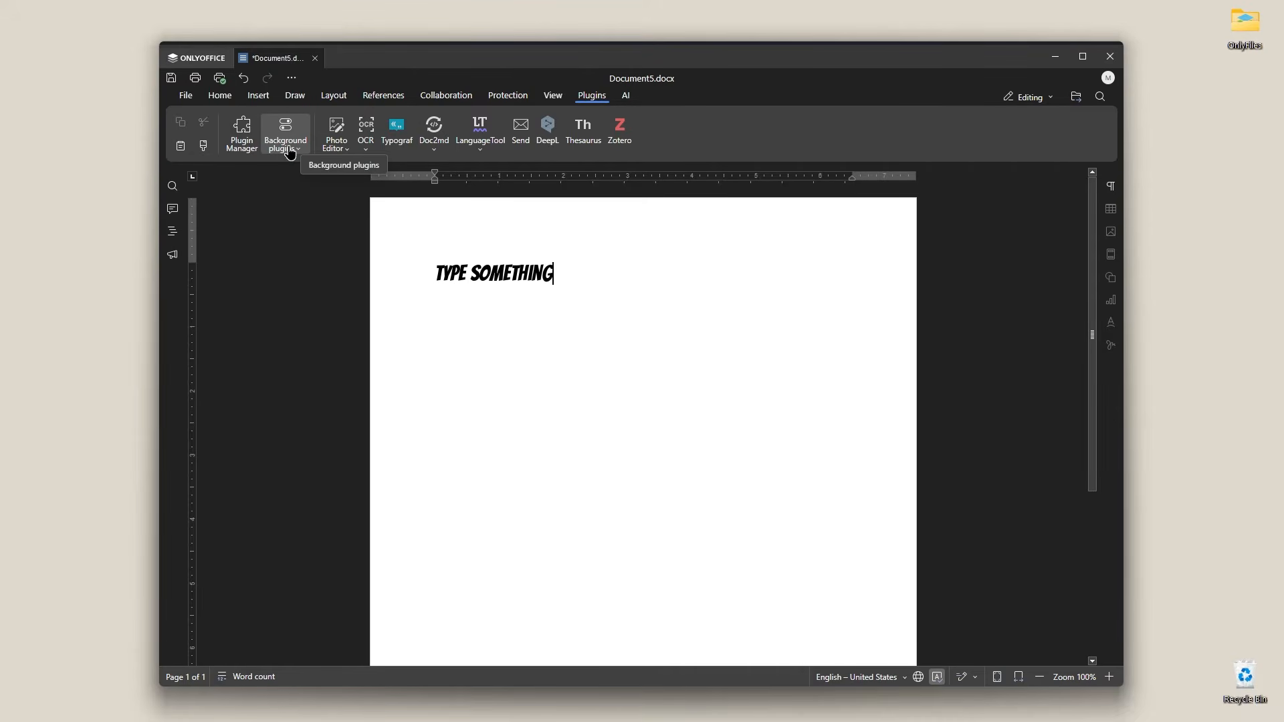
Step: View the background plugins list, then open the AI configuration dialog from the AI settings
click(290, 152)
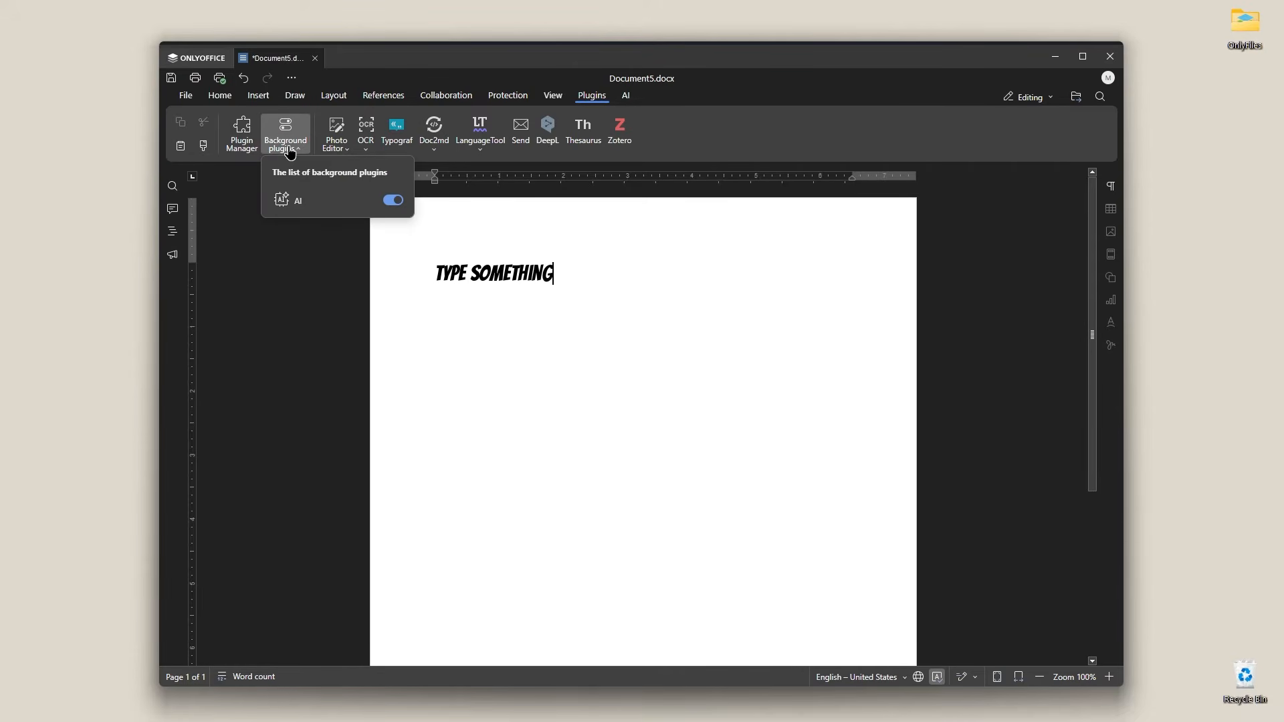
click(301, 223)
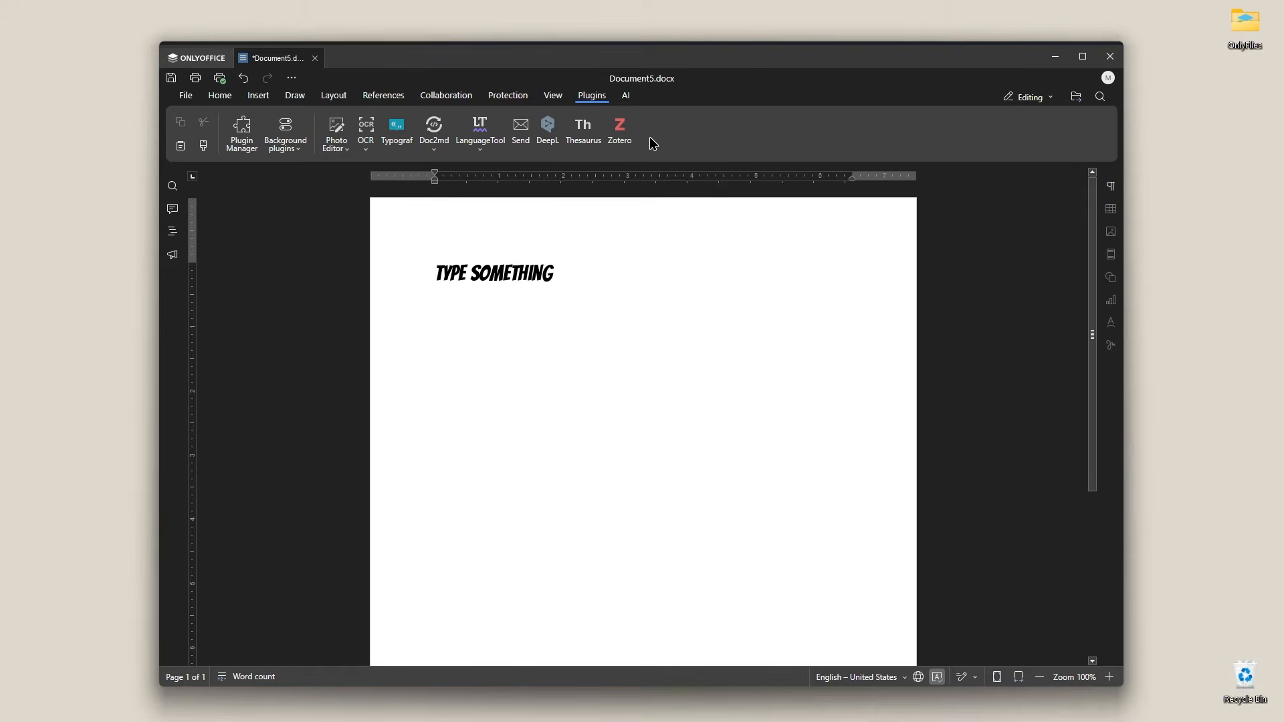
click(626, 95)
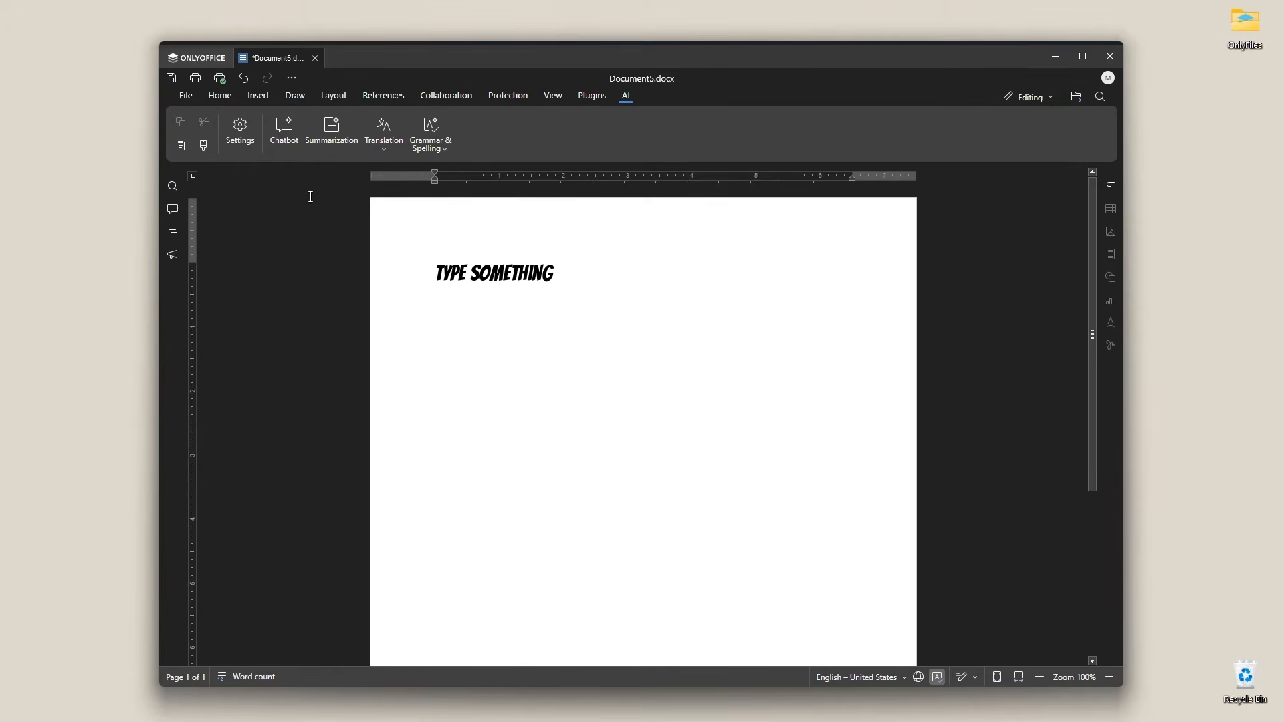
click(243, 138)
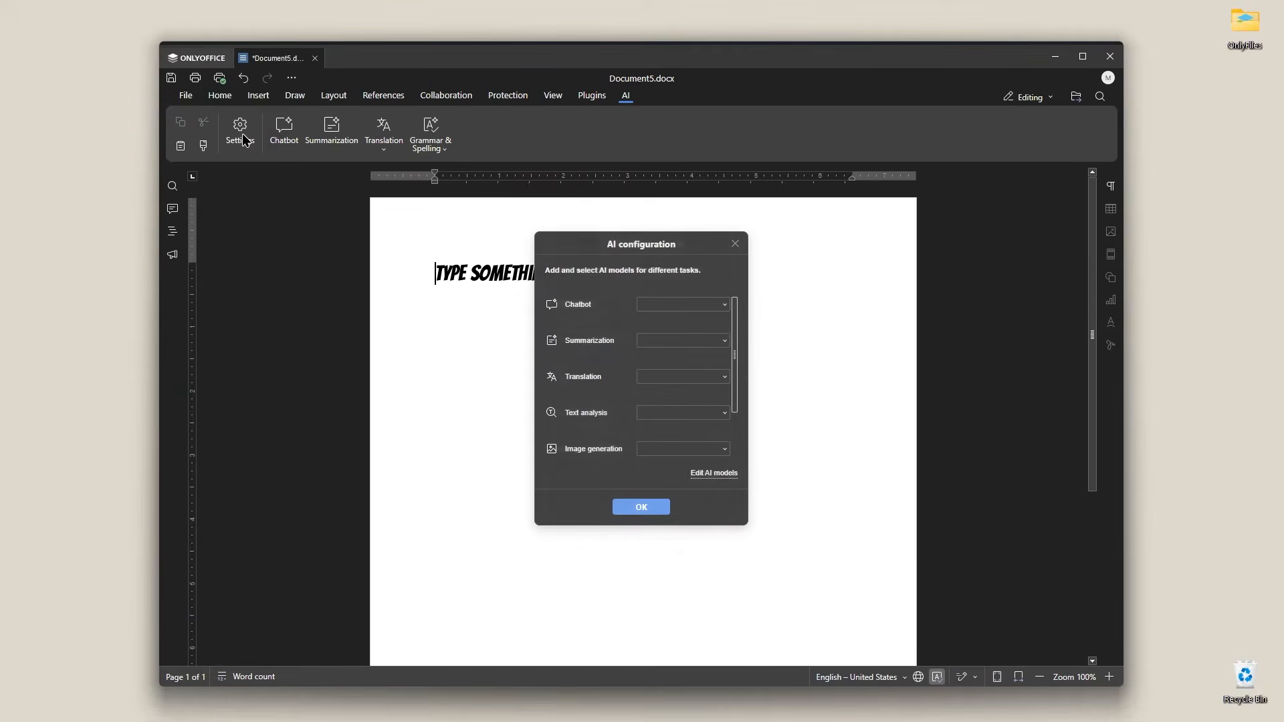
drag(583, 236, 578, 208)
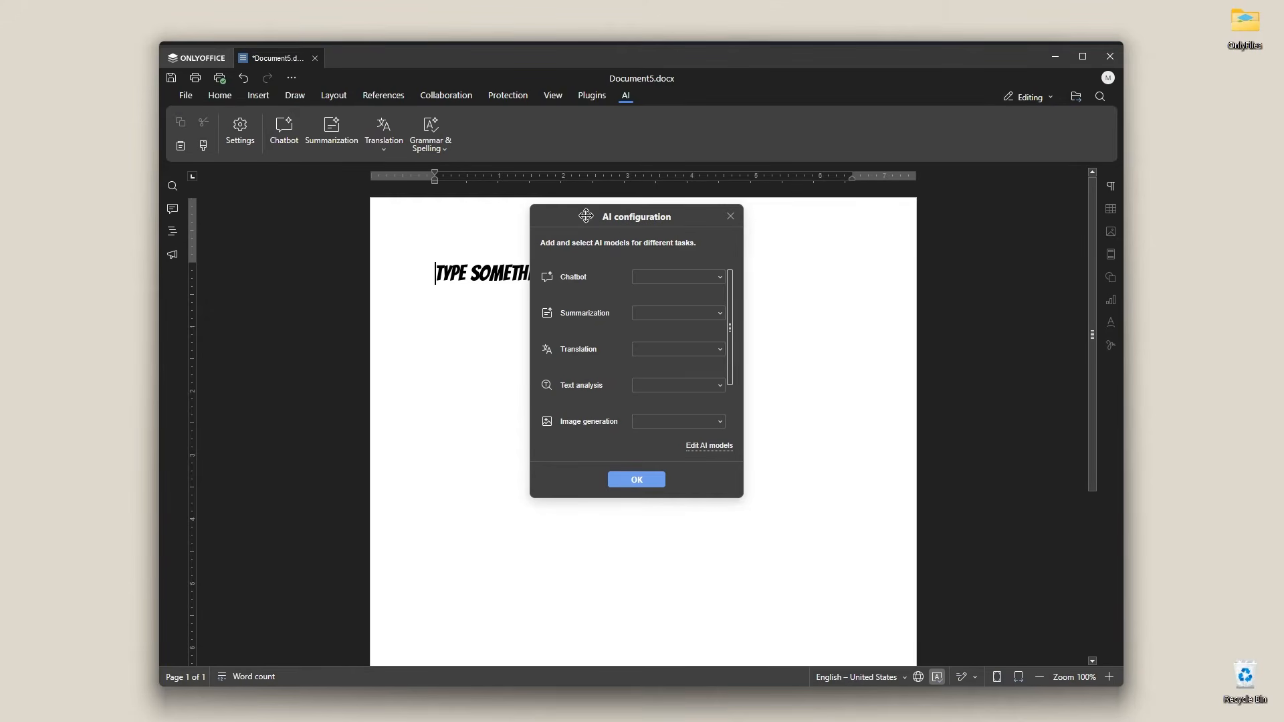
Step: Start adding a new AI model for the Chatbot task and choose Groq as the provider
click(658, 276)
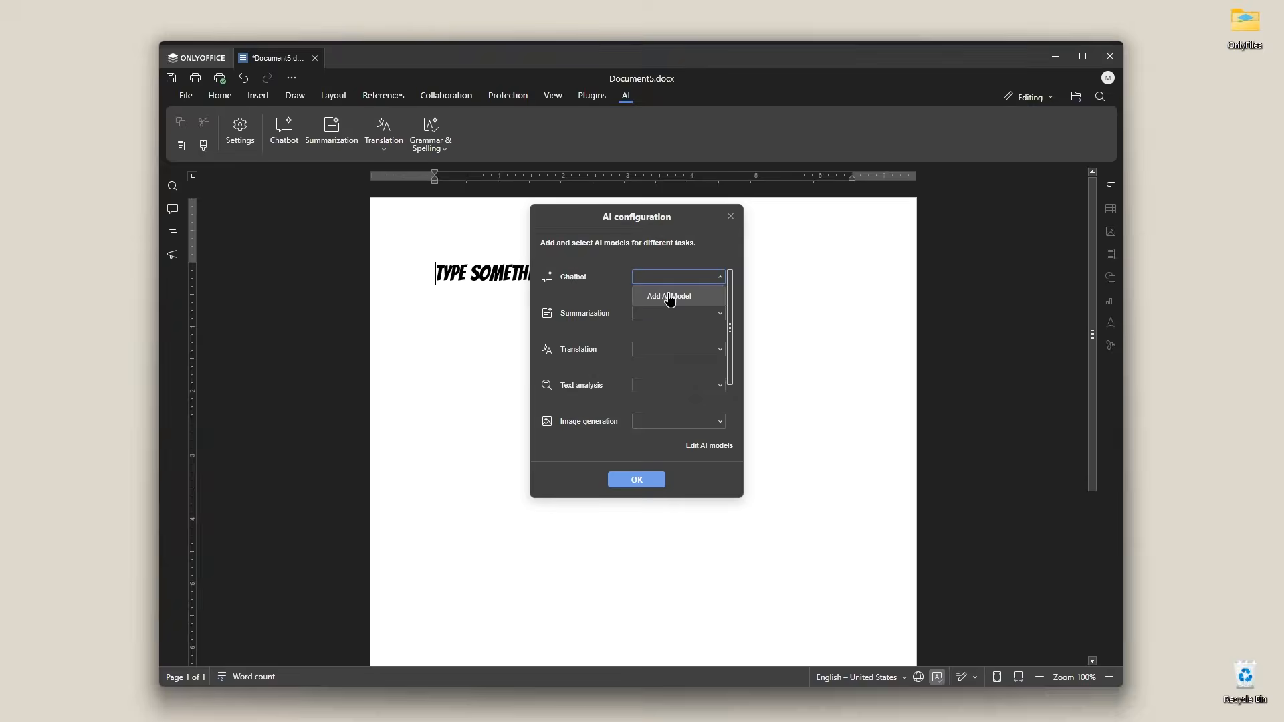
click(671, 298)
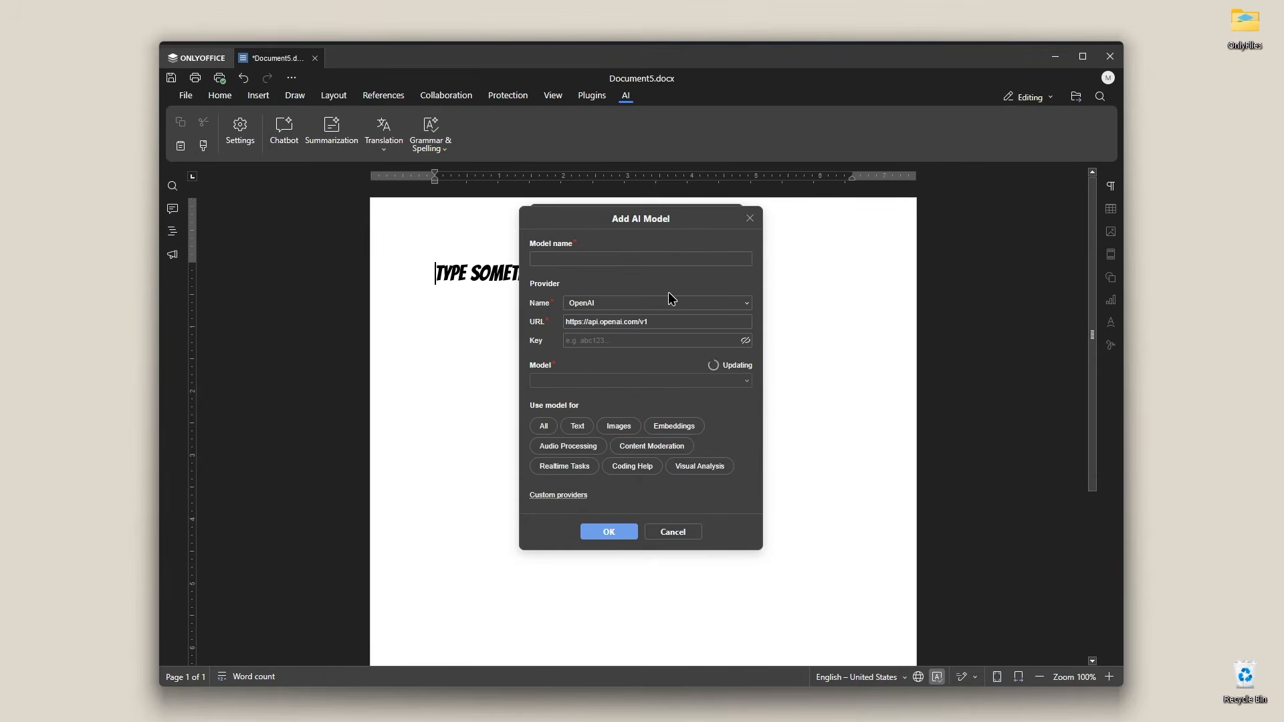
drag(668, 218, 668, 209)
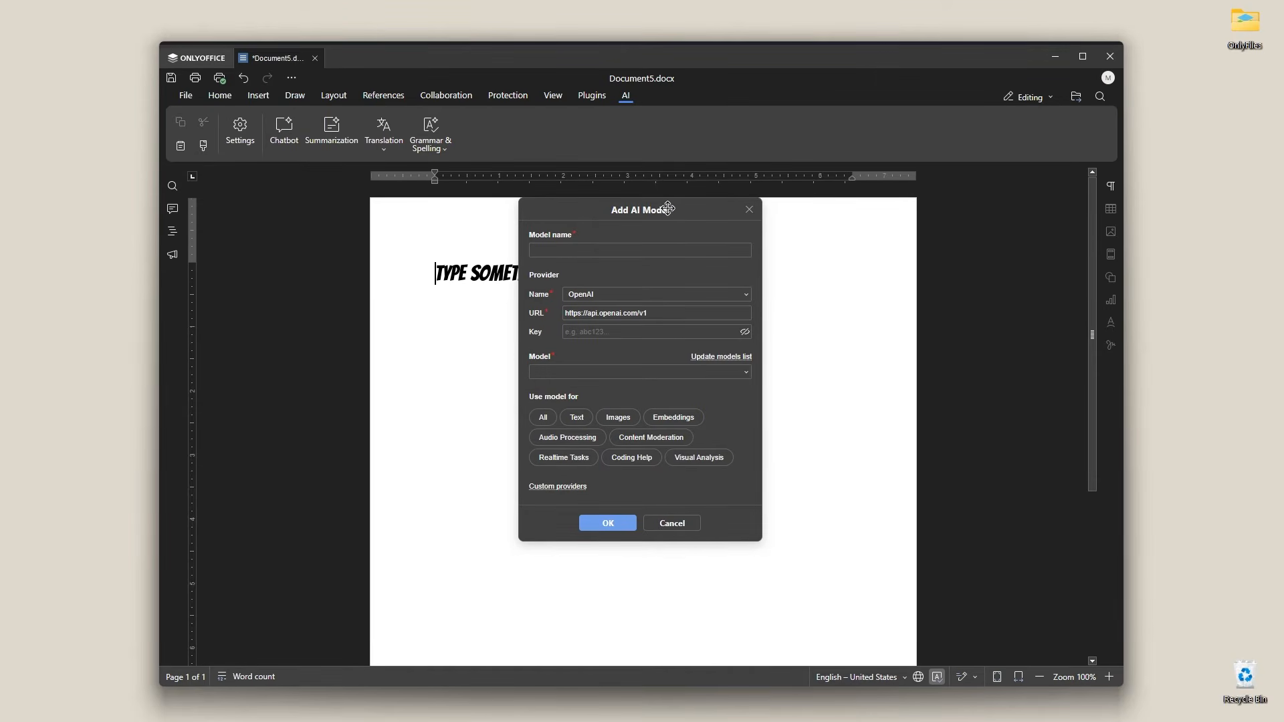
click(672, 295)
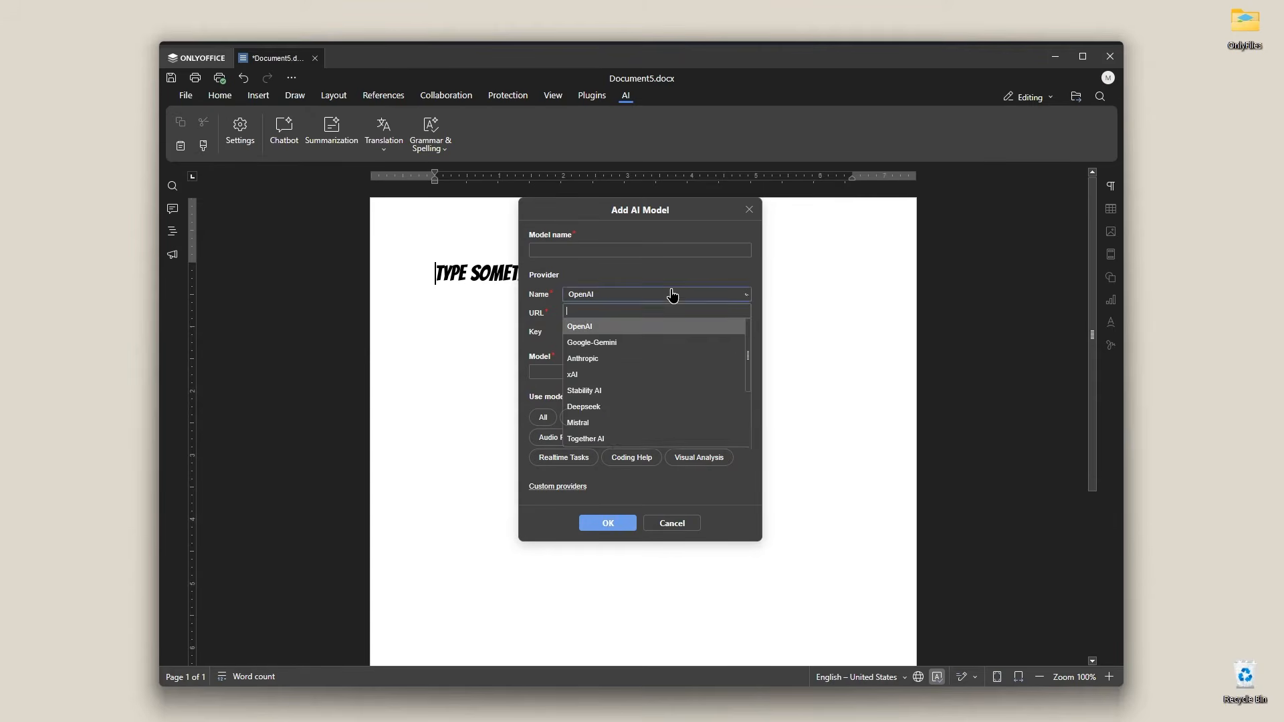
scroll(679, 338, down, 2)
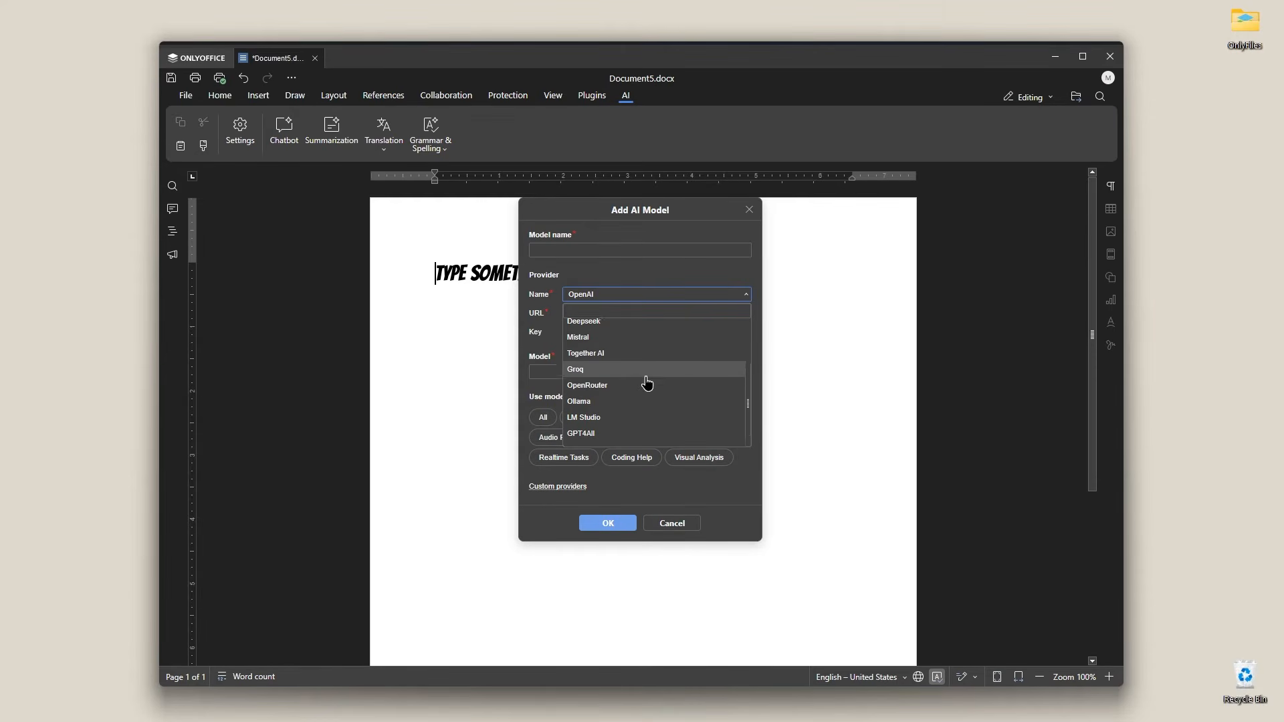
scroll(645, 381, up, 2)
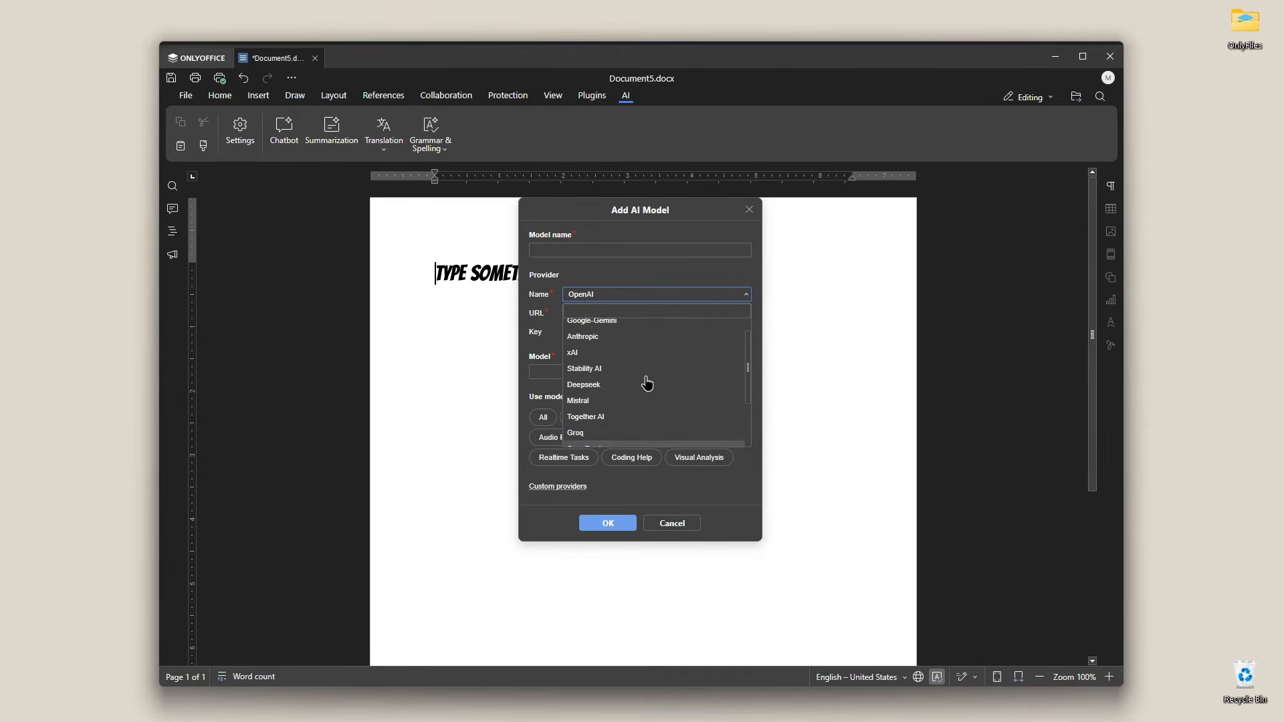
click(590, 434)
Step: Select the provider URL and place the cursor in the API key field
drag(665, 313, 559, 319)
click(594, 332)
click(595, 335)
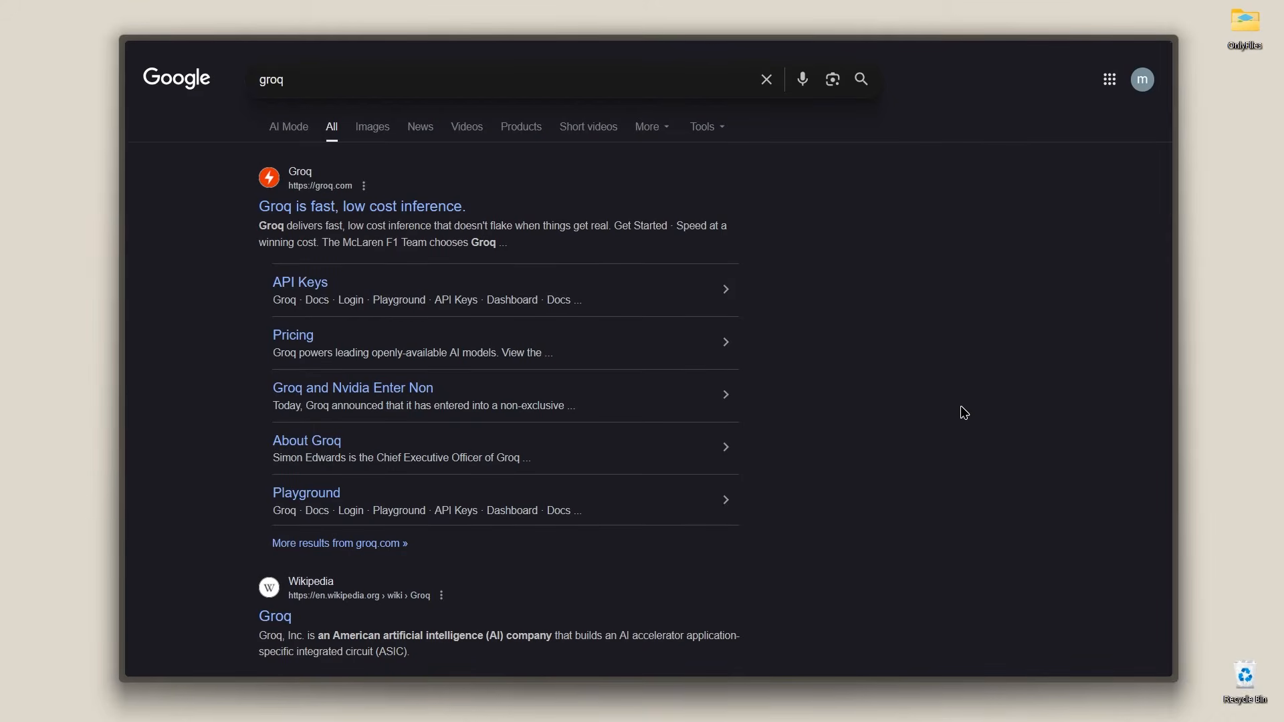
Step: Create a new Groq API key with the display name "my api key" and no expiration, passing the human verification
drag(331, 80, 251, 85)
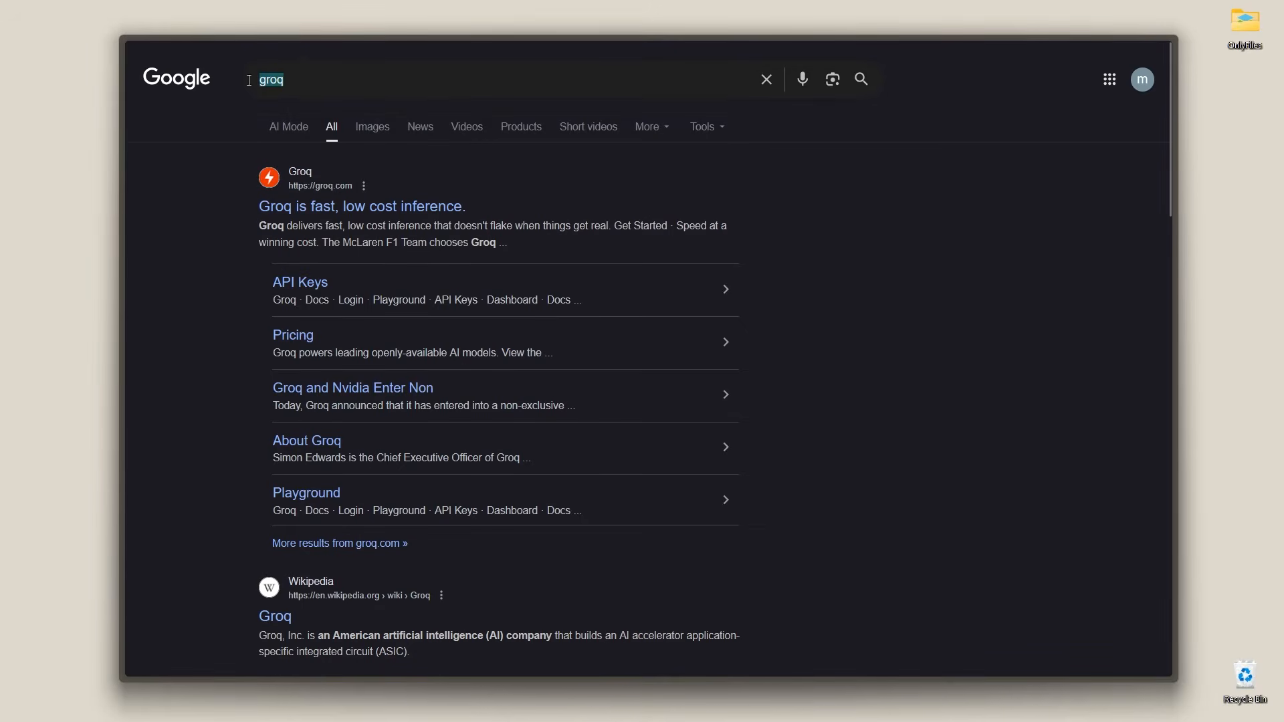
triple_click(576, 511)
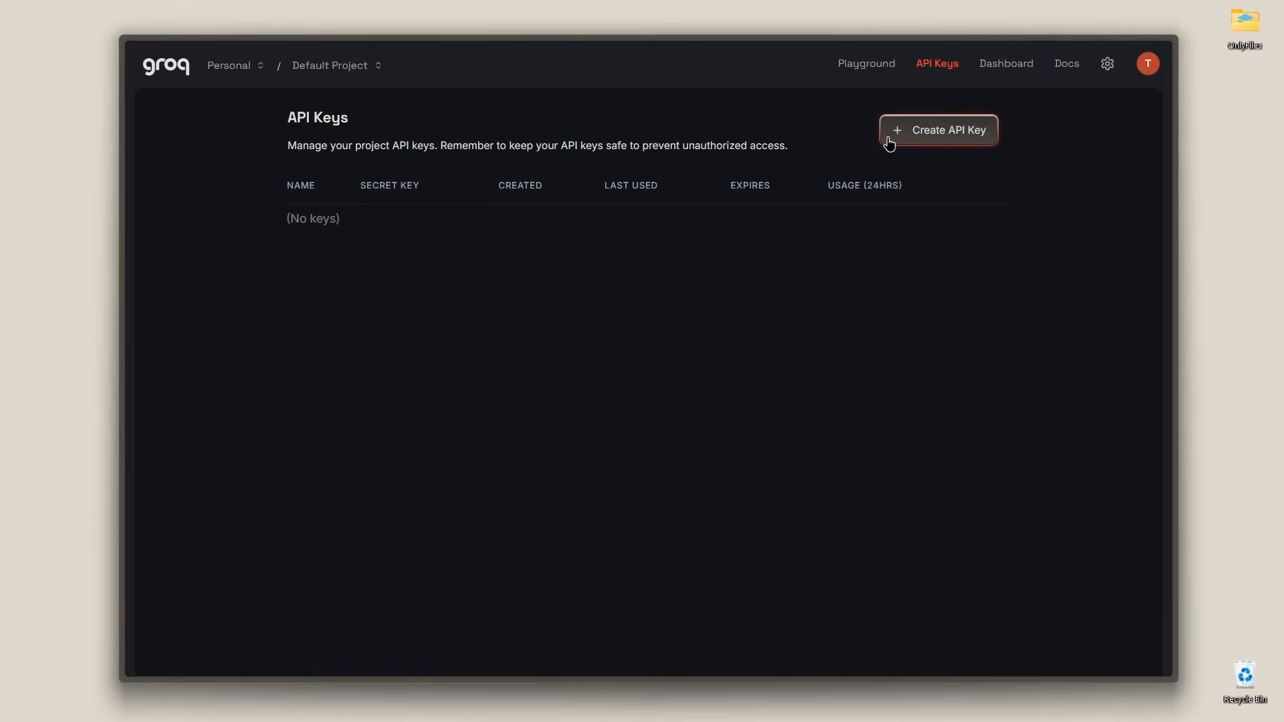
click(952, 132)
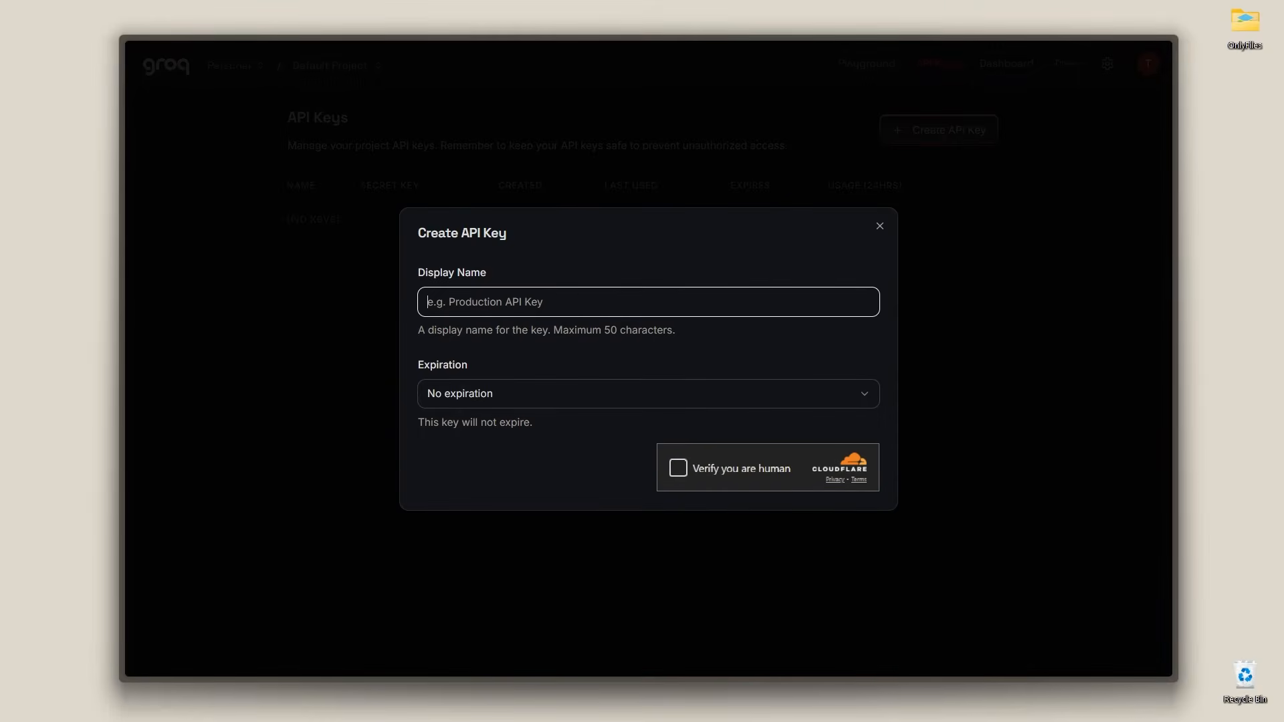
text(my api ke)
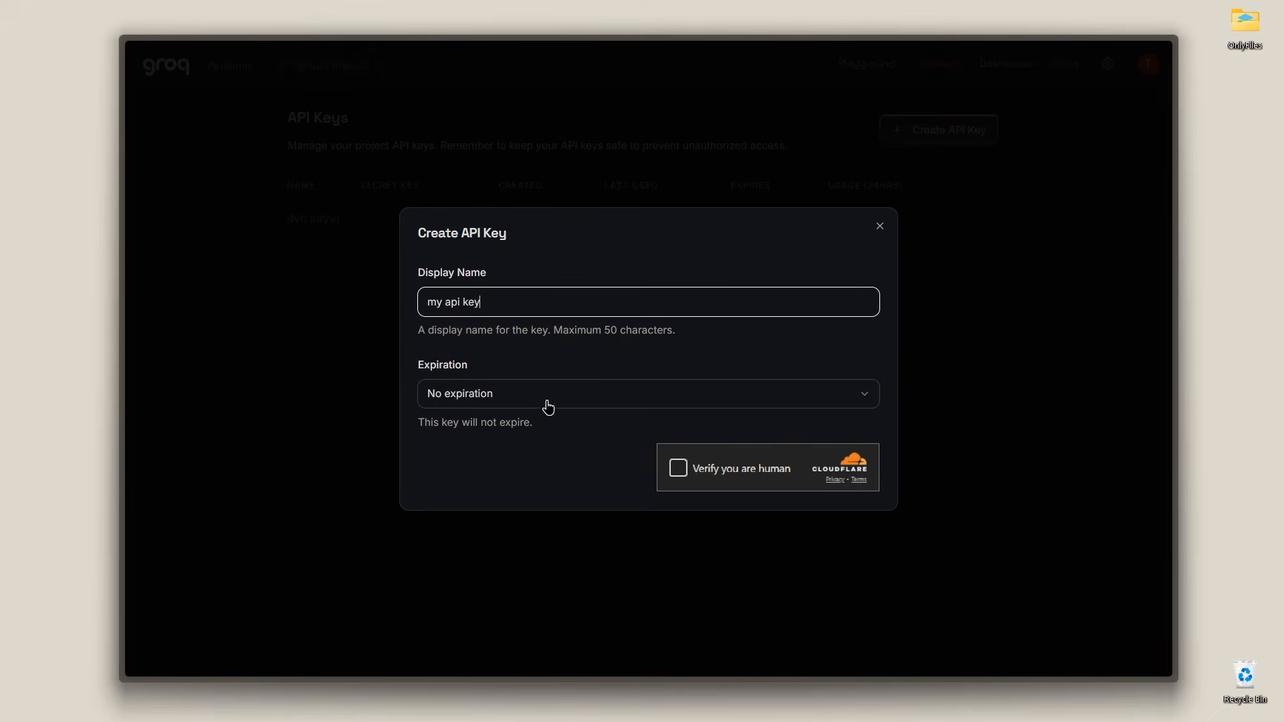
text(y)
click(672, 471)
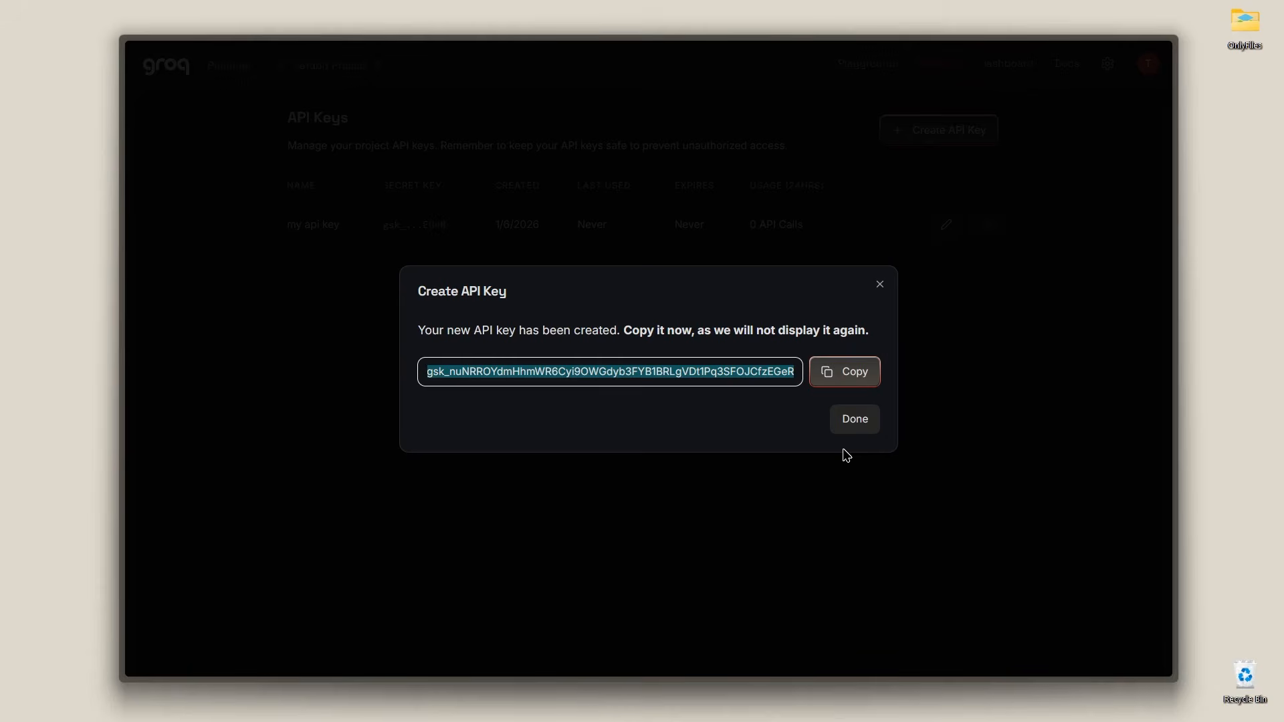
Step: Copy the new API key and paste it into the Key field of the Add AI Model dialog
click(848, 385)
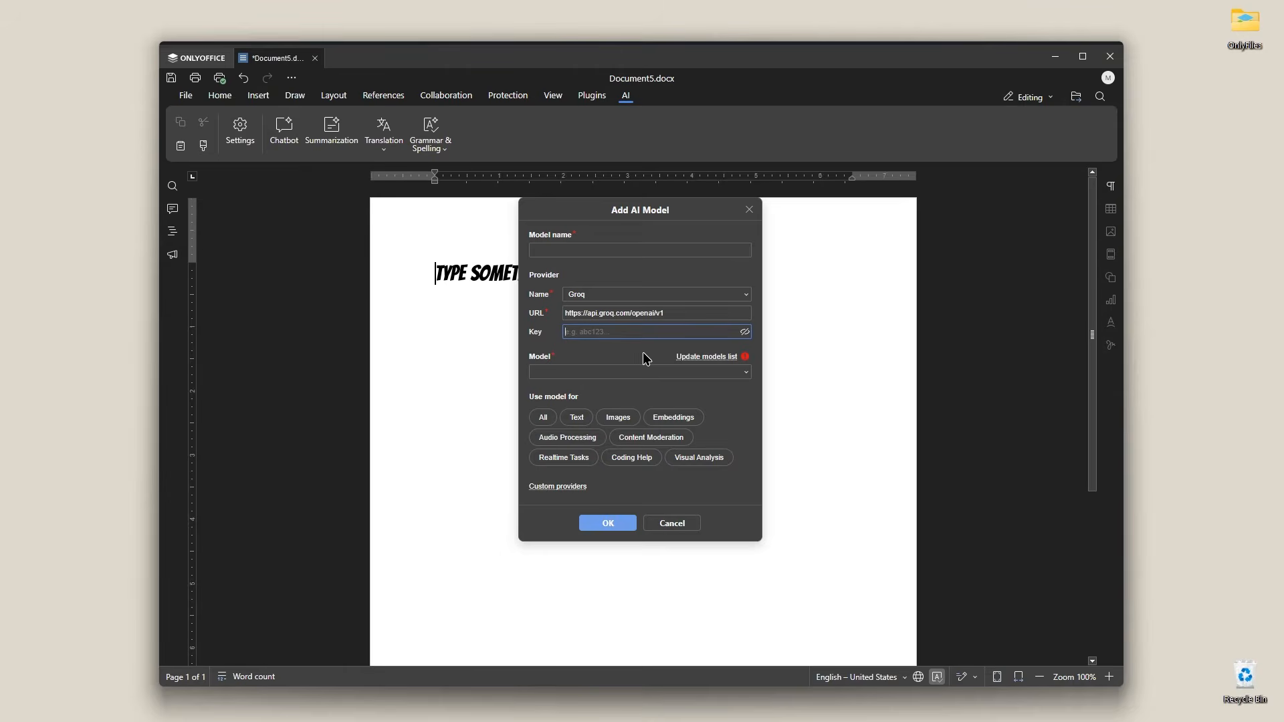
key(ctrl+v)
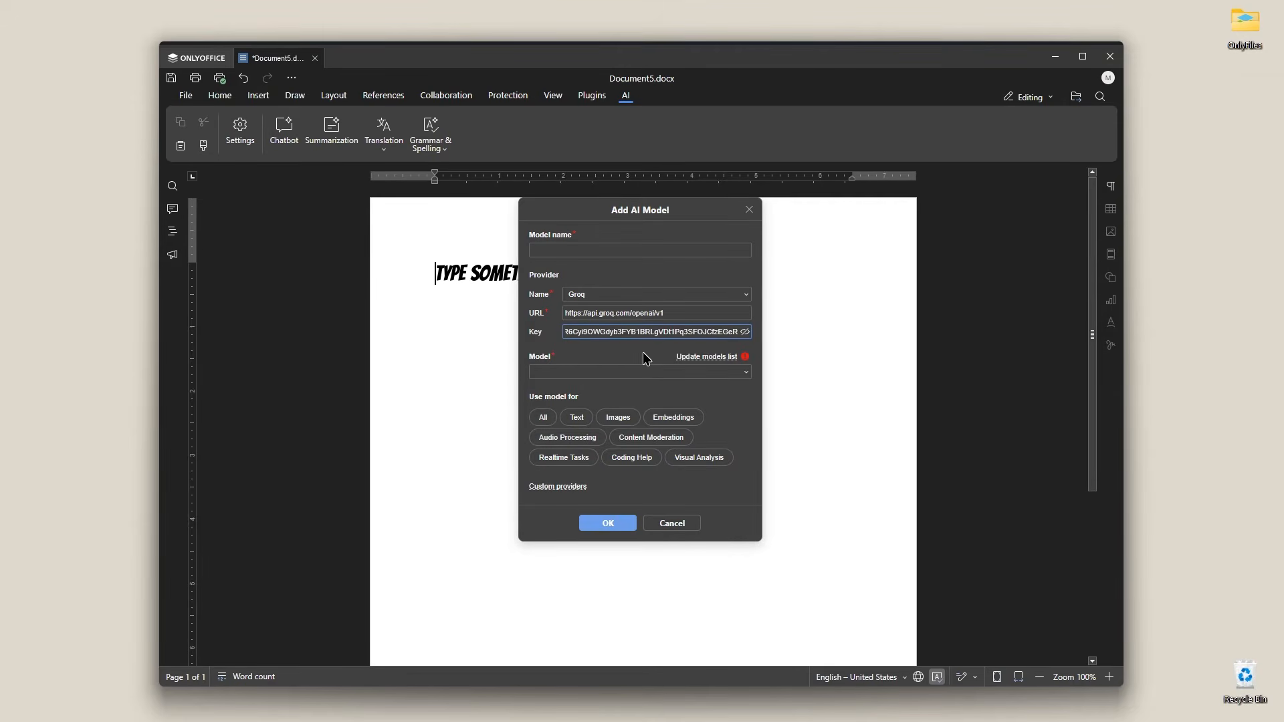
Step: Choose allam-2-7b as the model, add it, and confirm the AI configuration for all tasks
click(716, 382)
scroll(708, 301, down, 2)
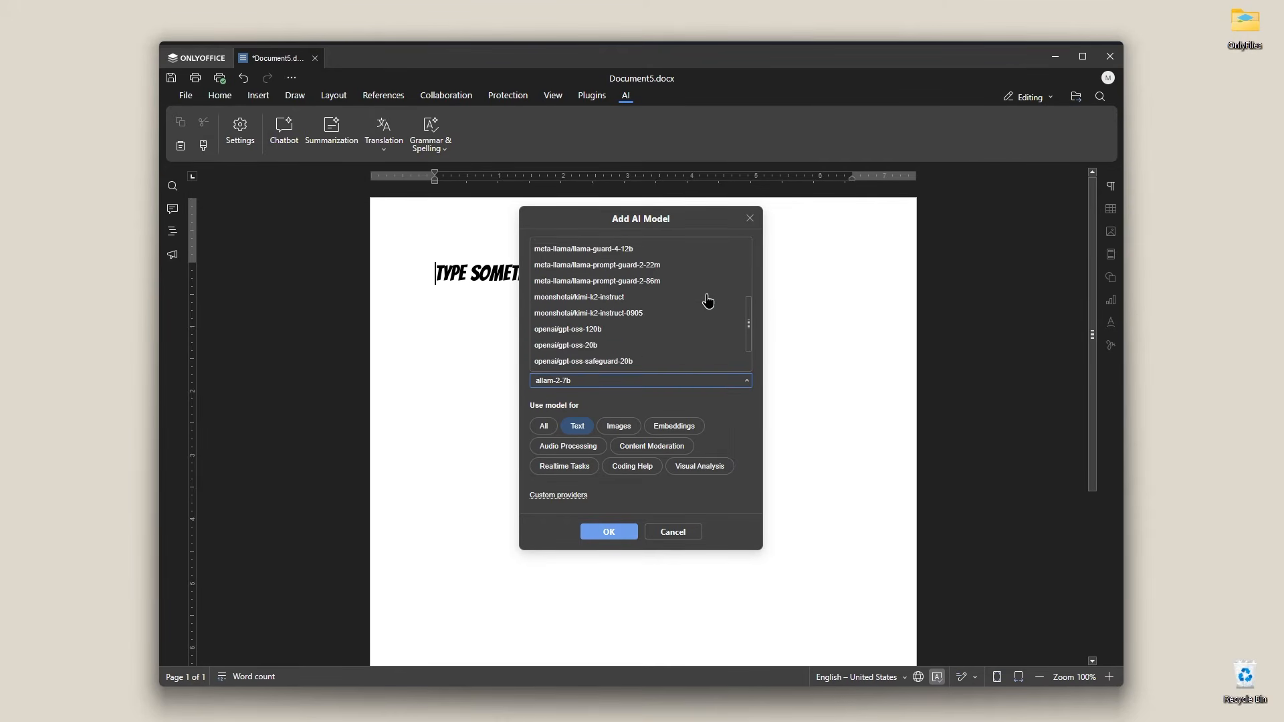
scroll(708, 301, down, 2)
scroll(707, 301, up, 5)
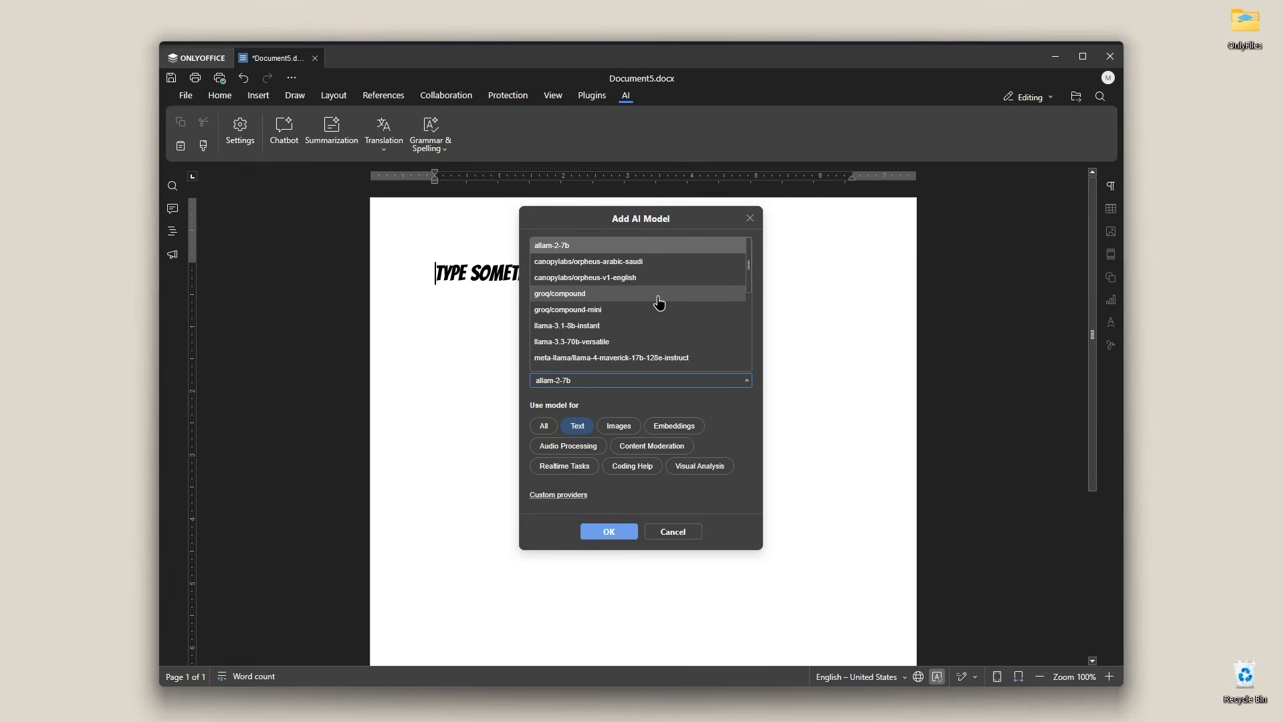
scroll(659, 302, down, 6)
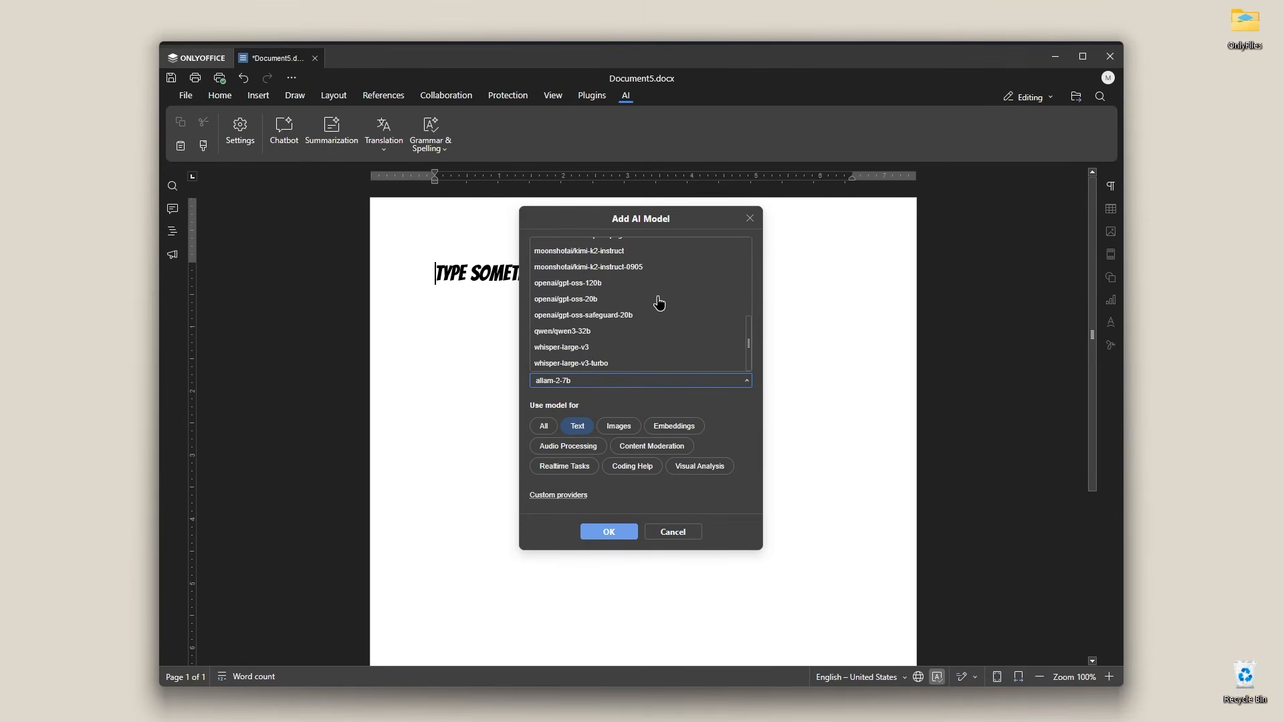
scroll(649, 338, up, 2)
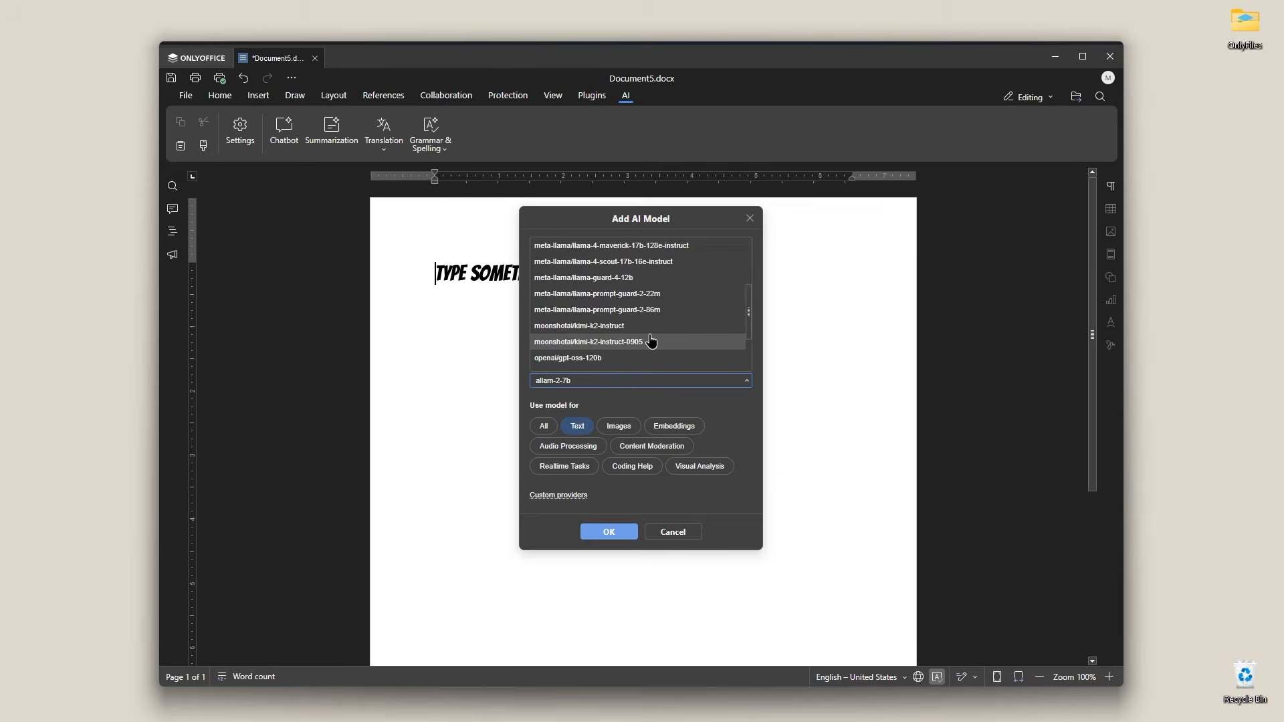
scroll(650, 341, down, 2)
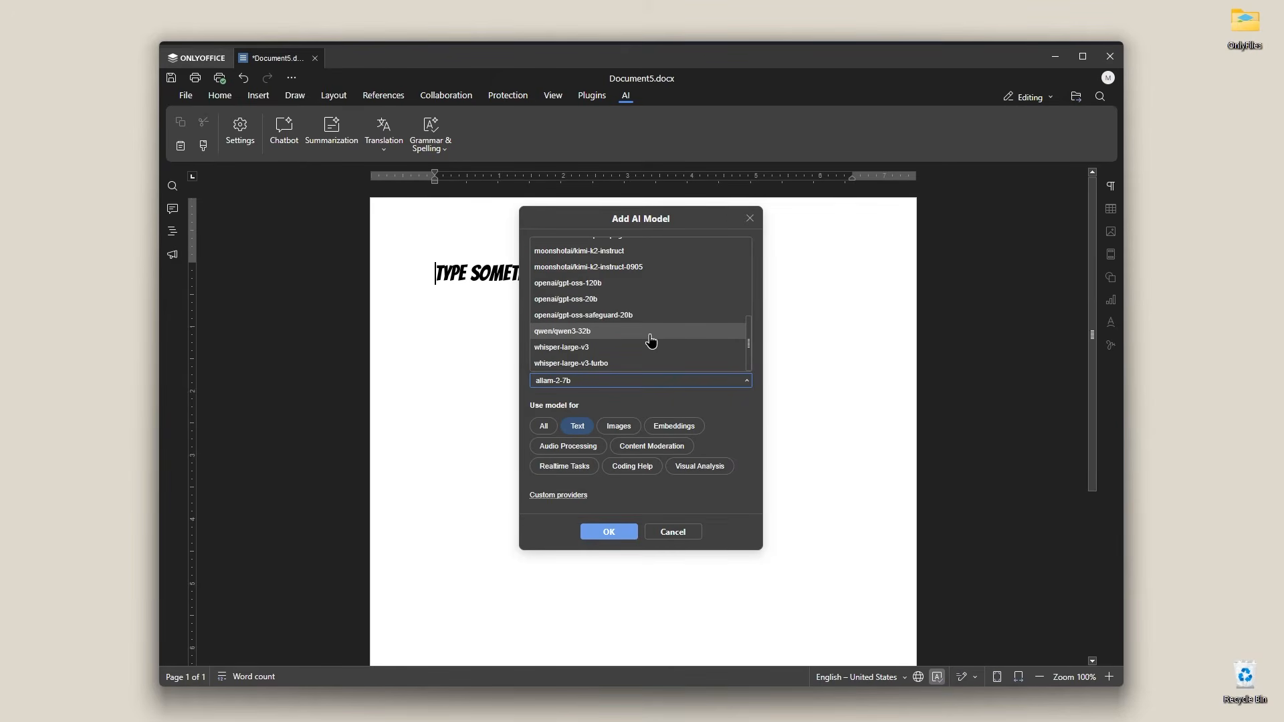
scroll(650, 340, up, 6)
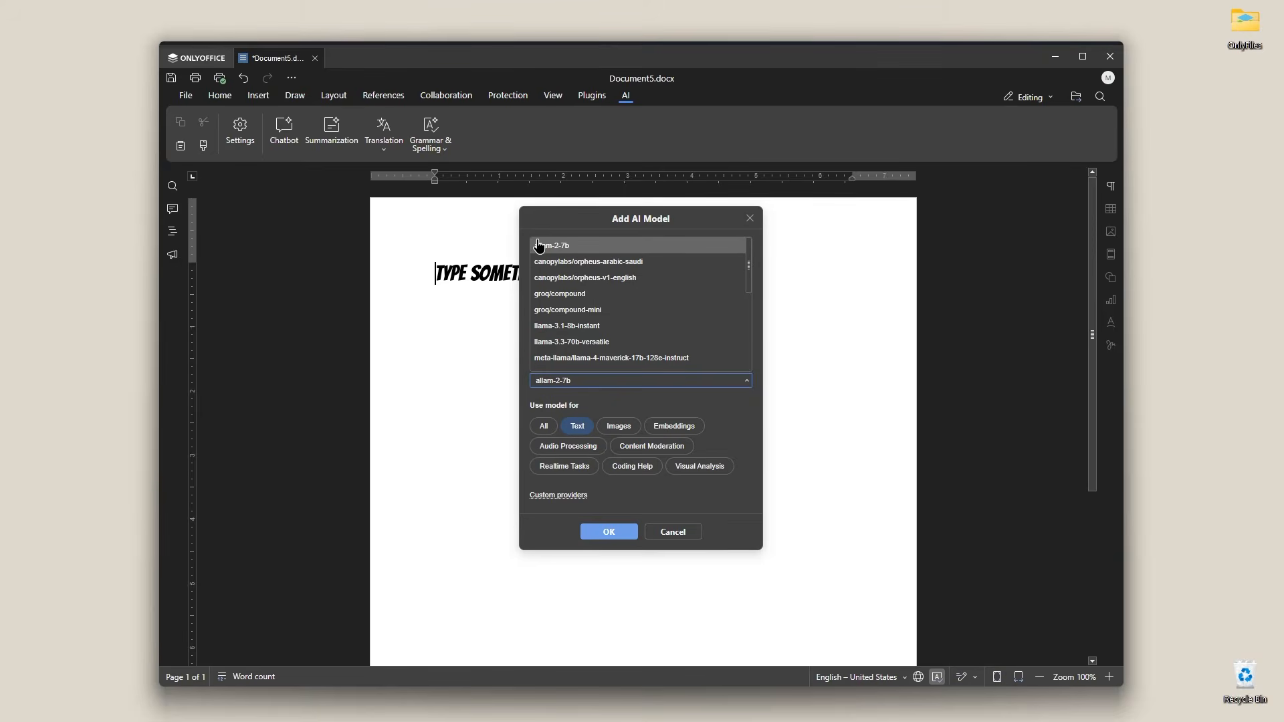
click(712, 411)
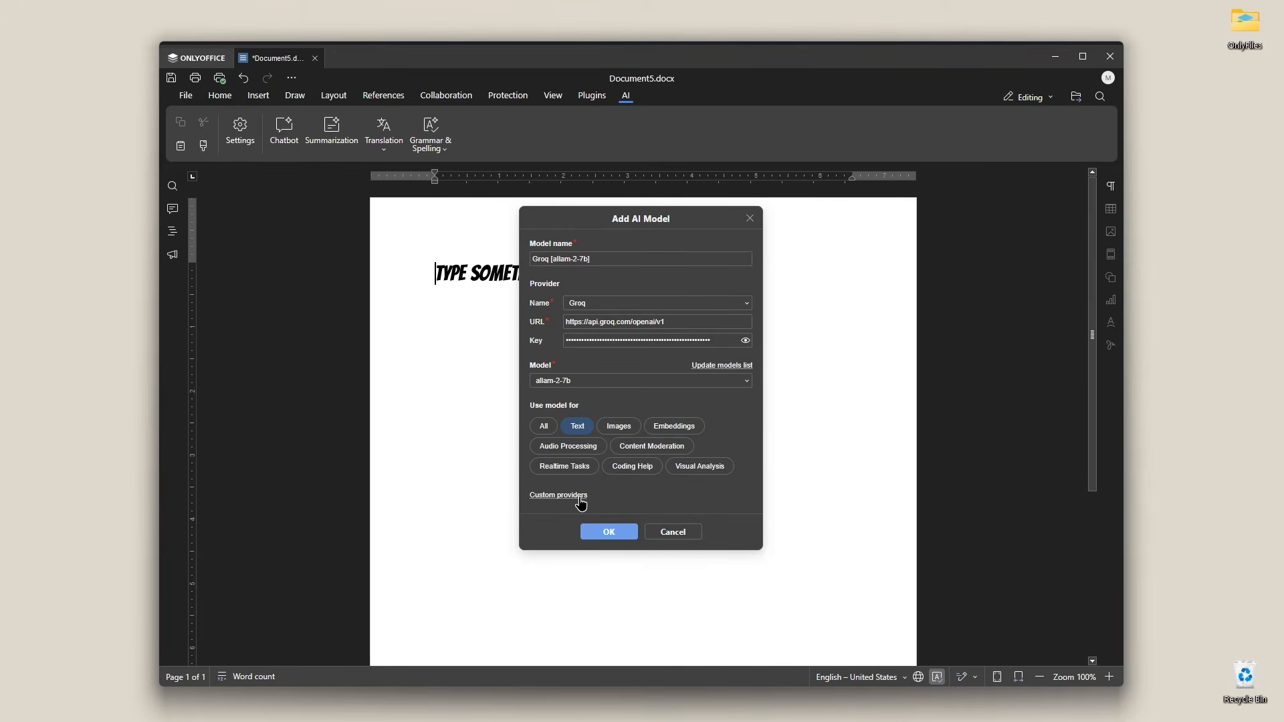
click(594, 533)
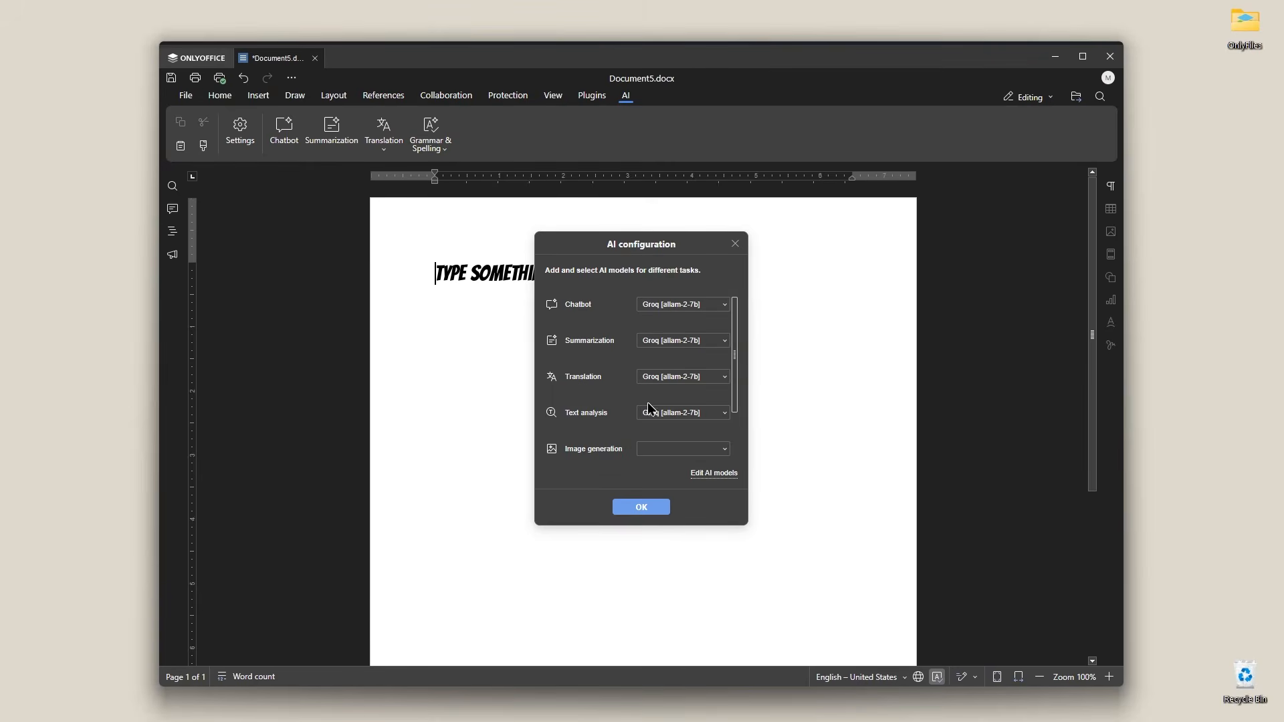
scroll(647, 399, down, 3)
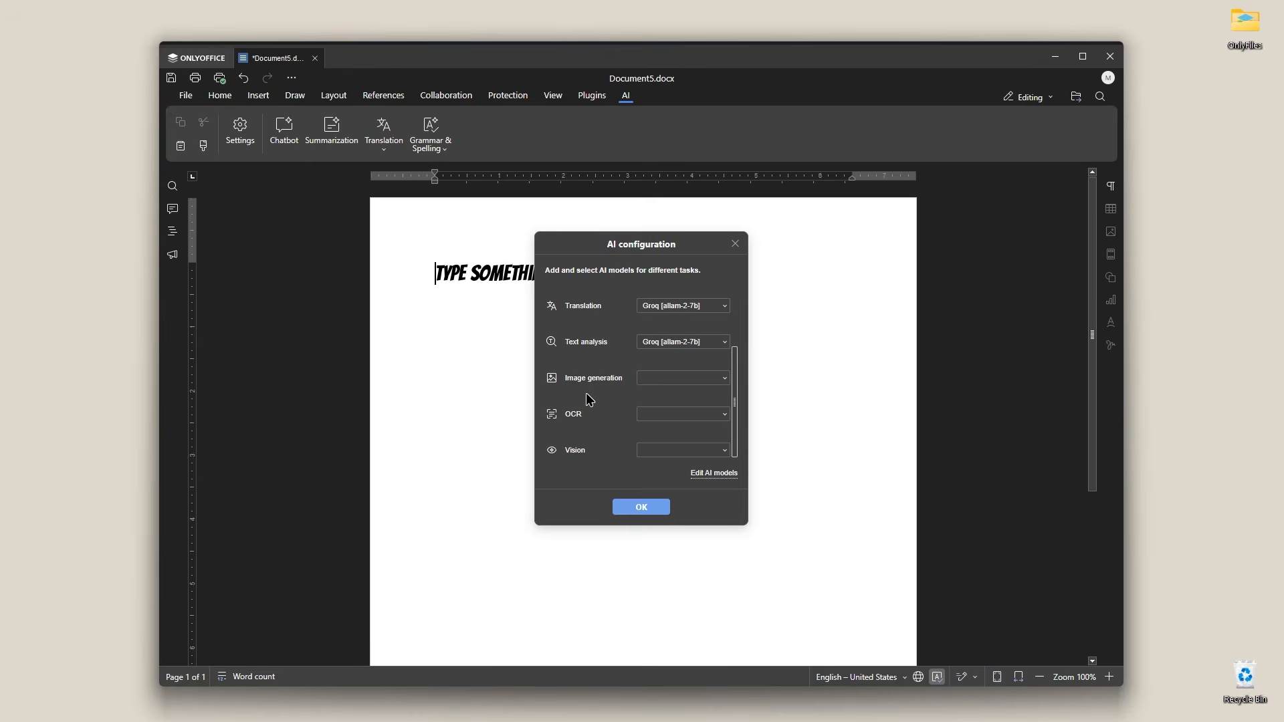
click(639, 510)
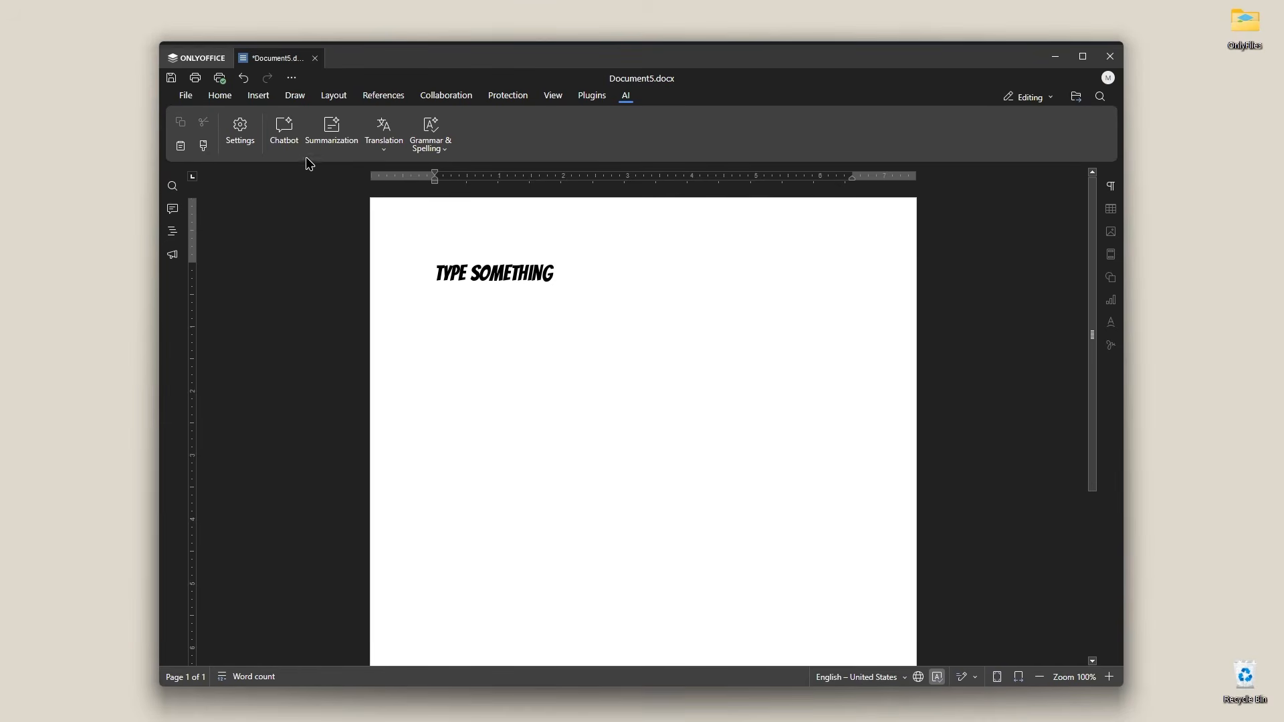
Step: Open the Chatbot and request an essay about europe using the essay prompt
click(284, 134)
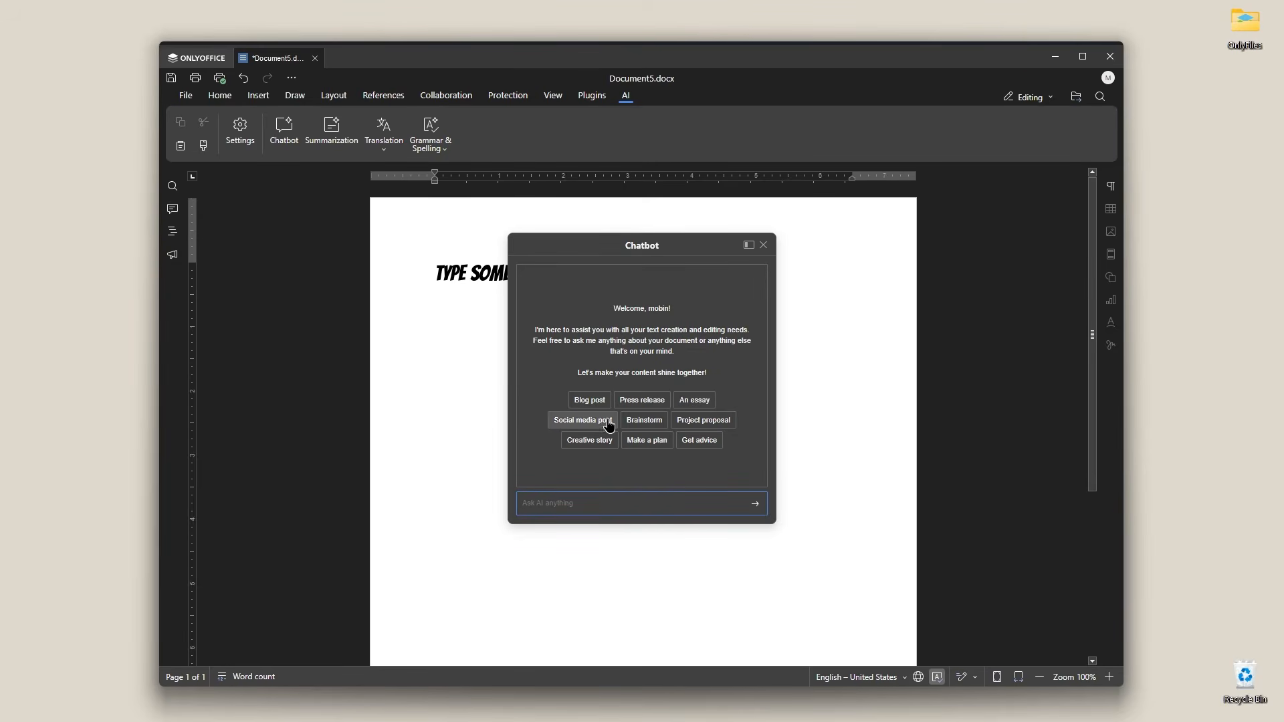
click(693, 401)
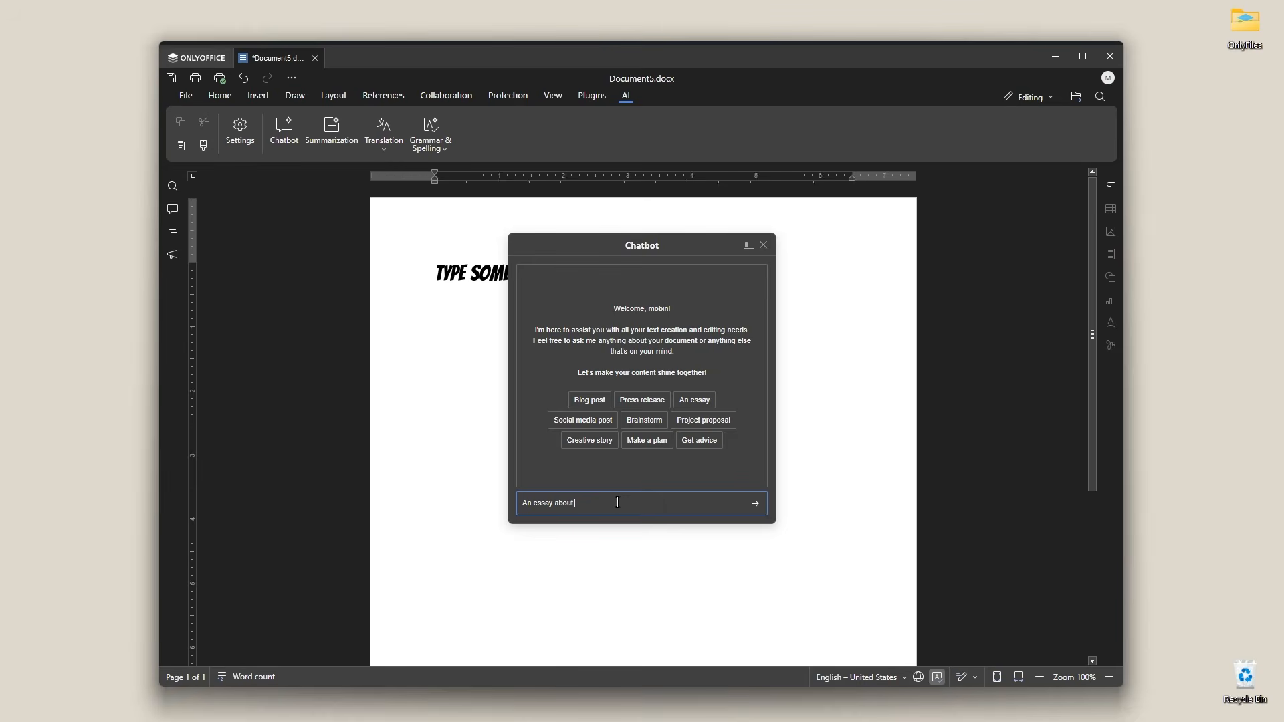
text(europe)
key(Return)
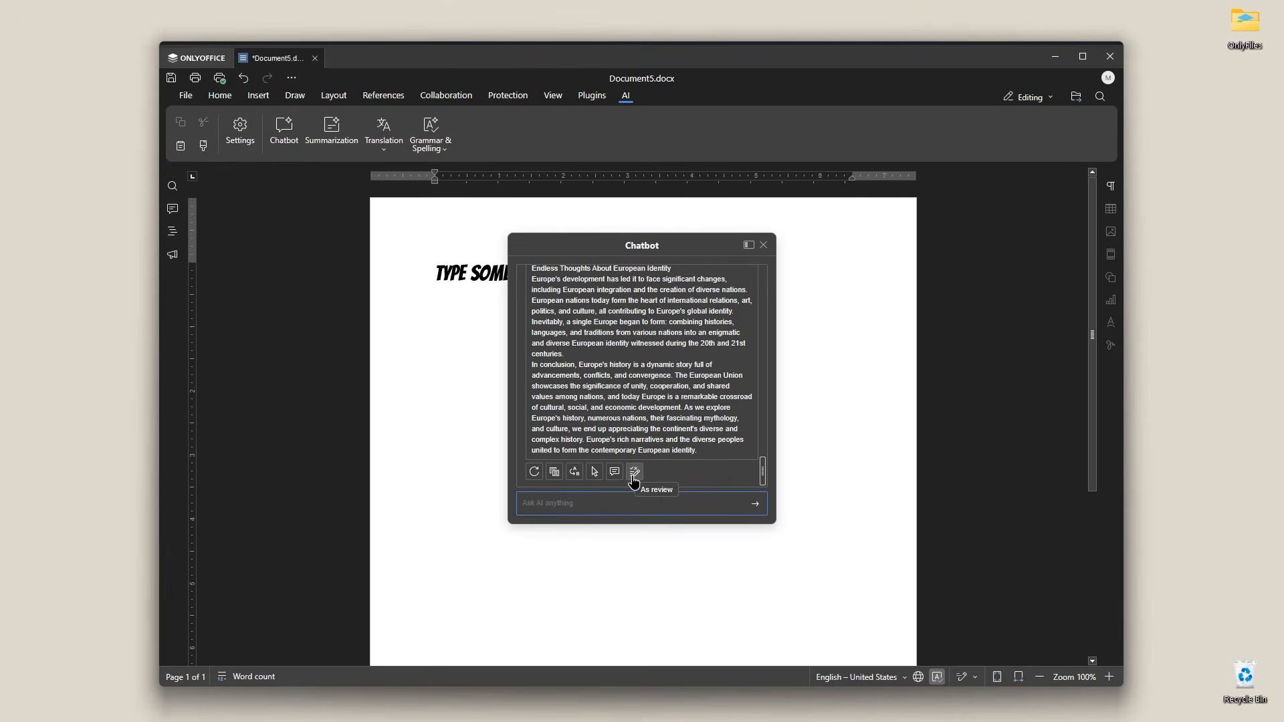
Step: Insert the chatbot's essay into the document and close the Chatbot
click(596, 474)
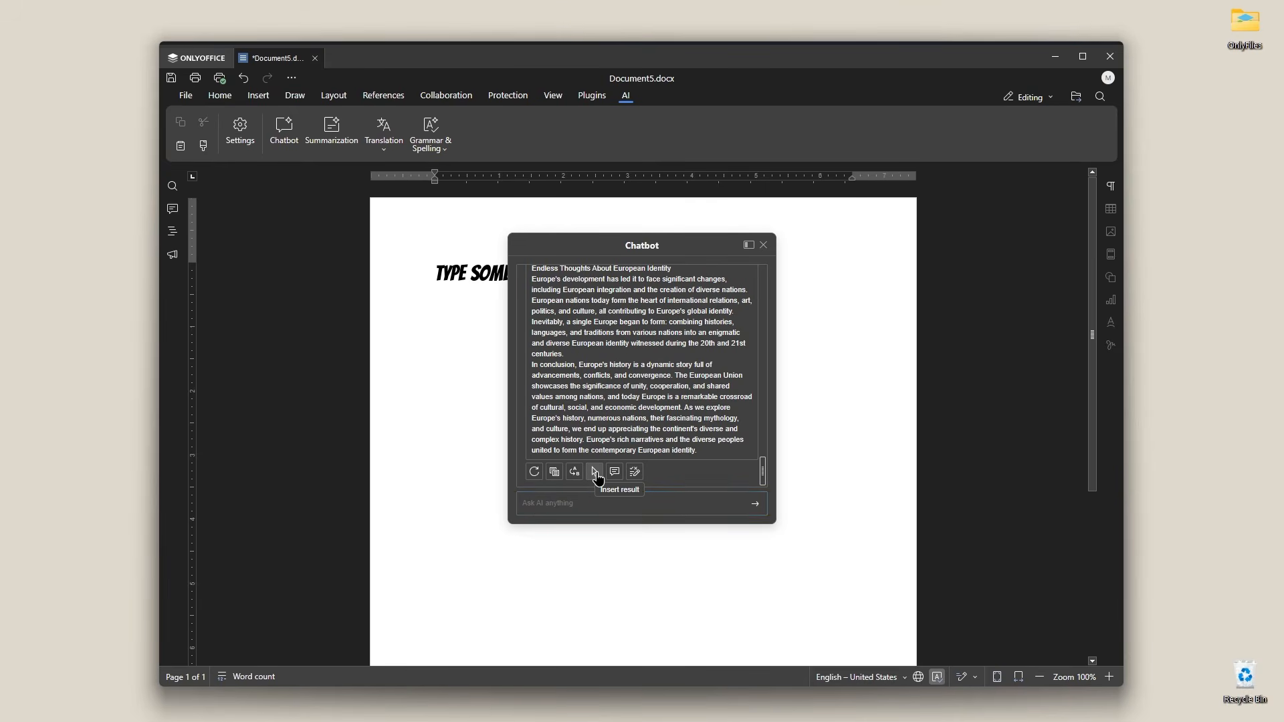
click(763, 245)
Step: Select all the document text and set its font size to 12
scroll(829, 321, up, 10)
scroll(821, 324, up, 15)
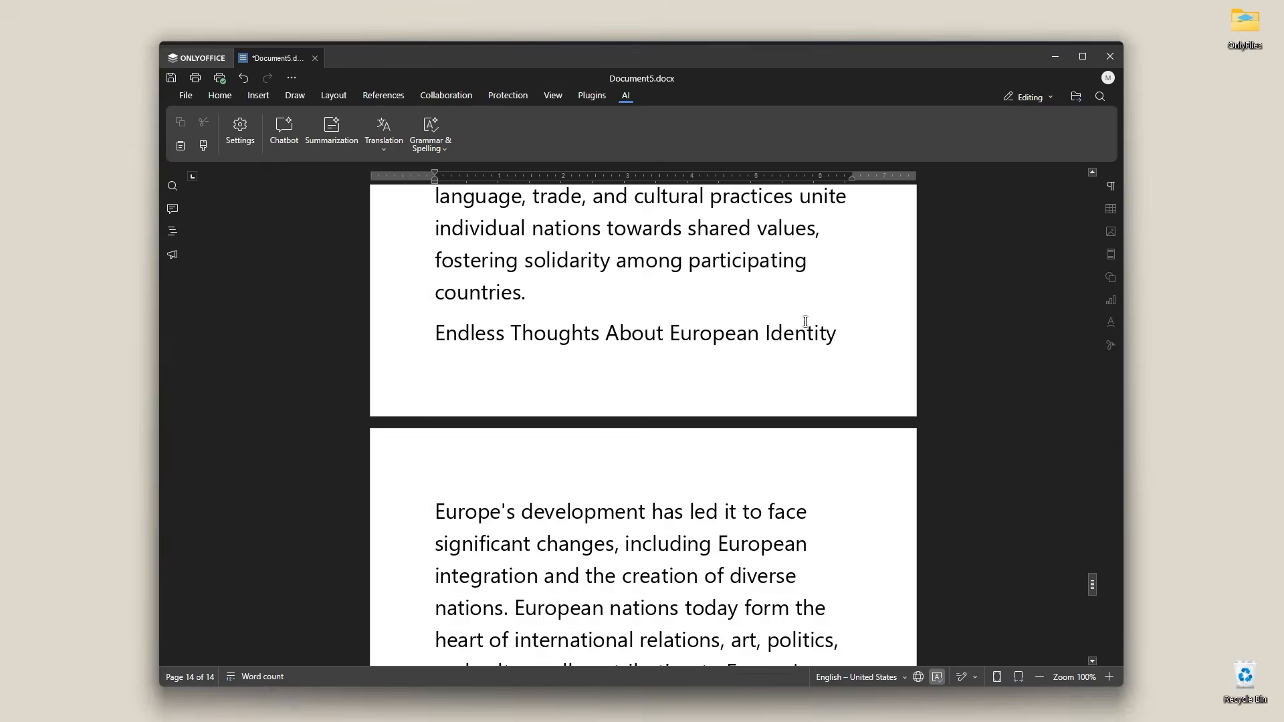
drag(1092, 527, 1102, 167)
click(702, 429)
key(ctrl+a)
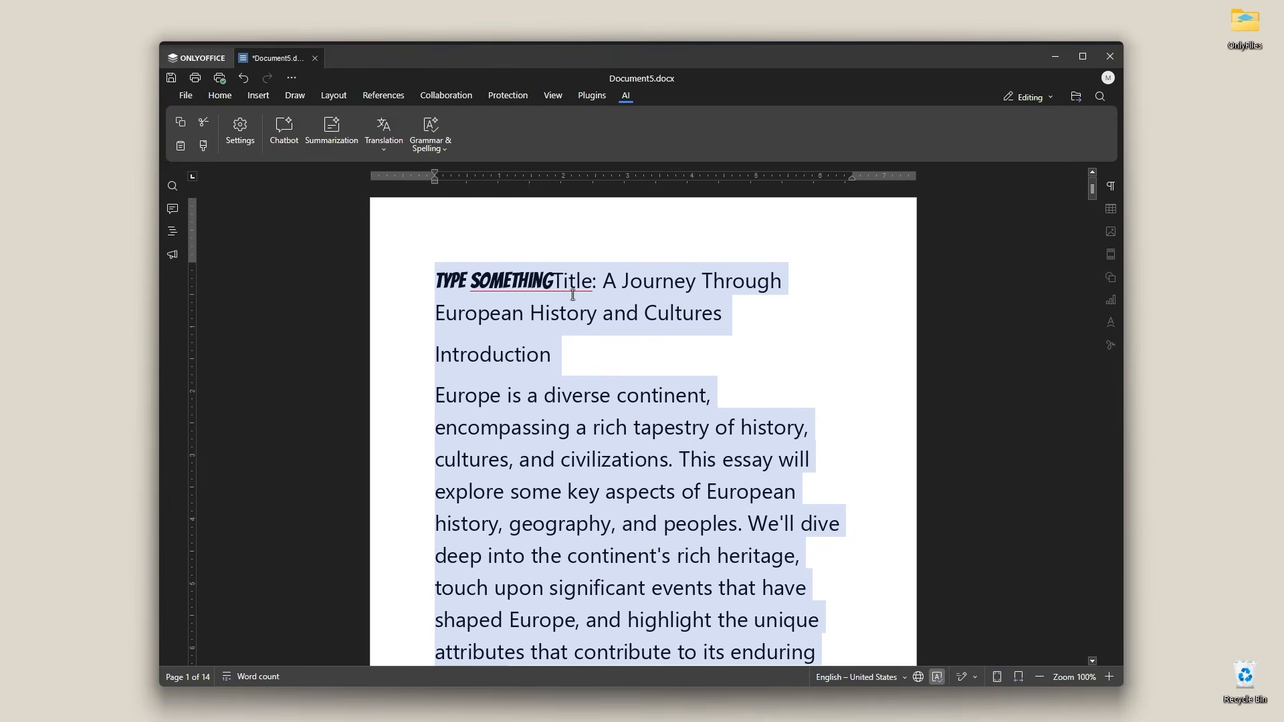
click(210, 95)
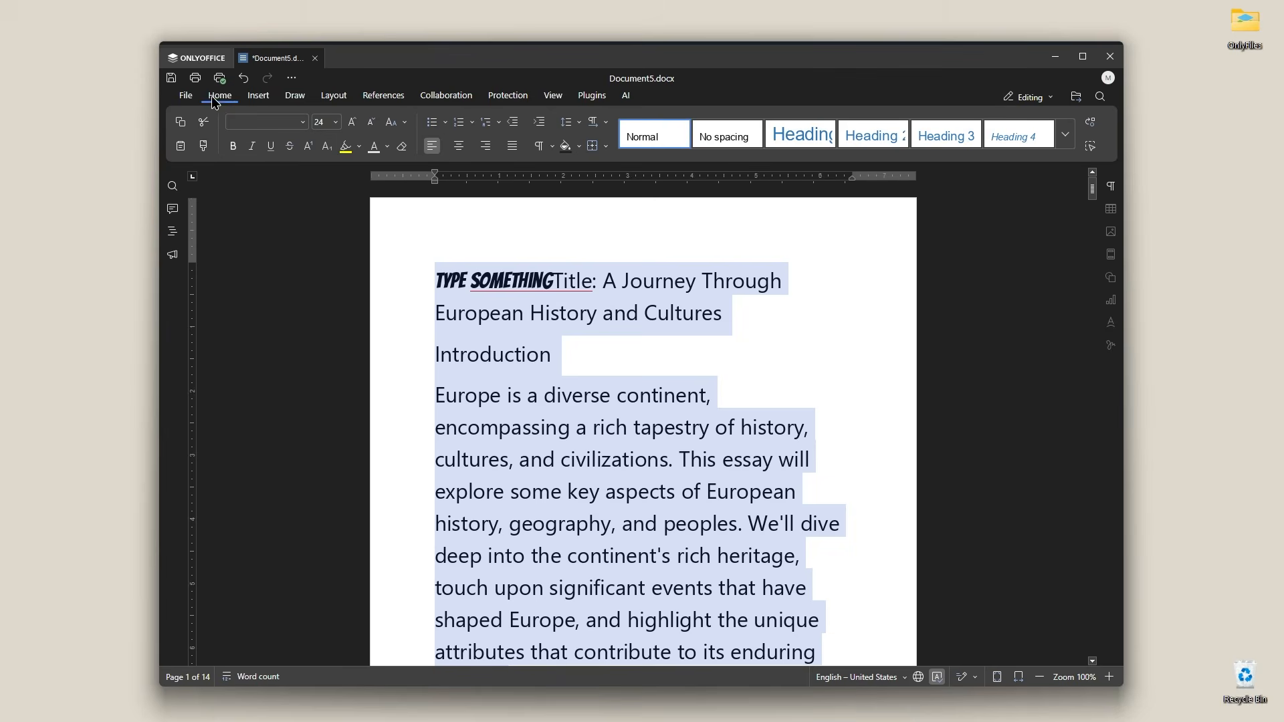
click(336, 121)
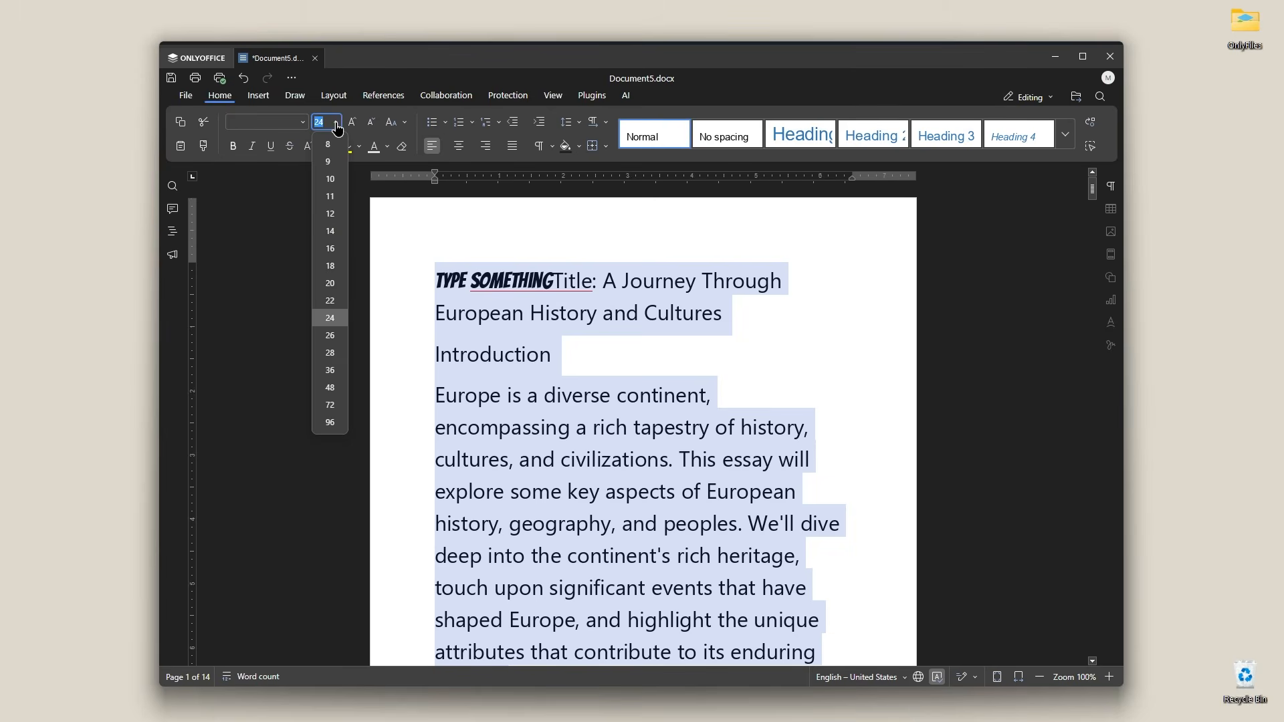
click(329, 214)
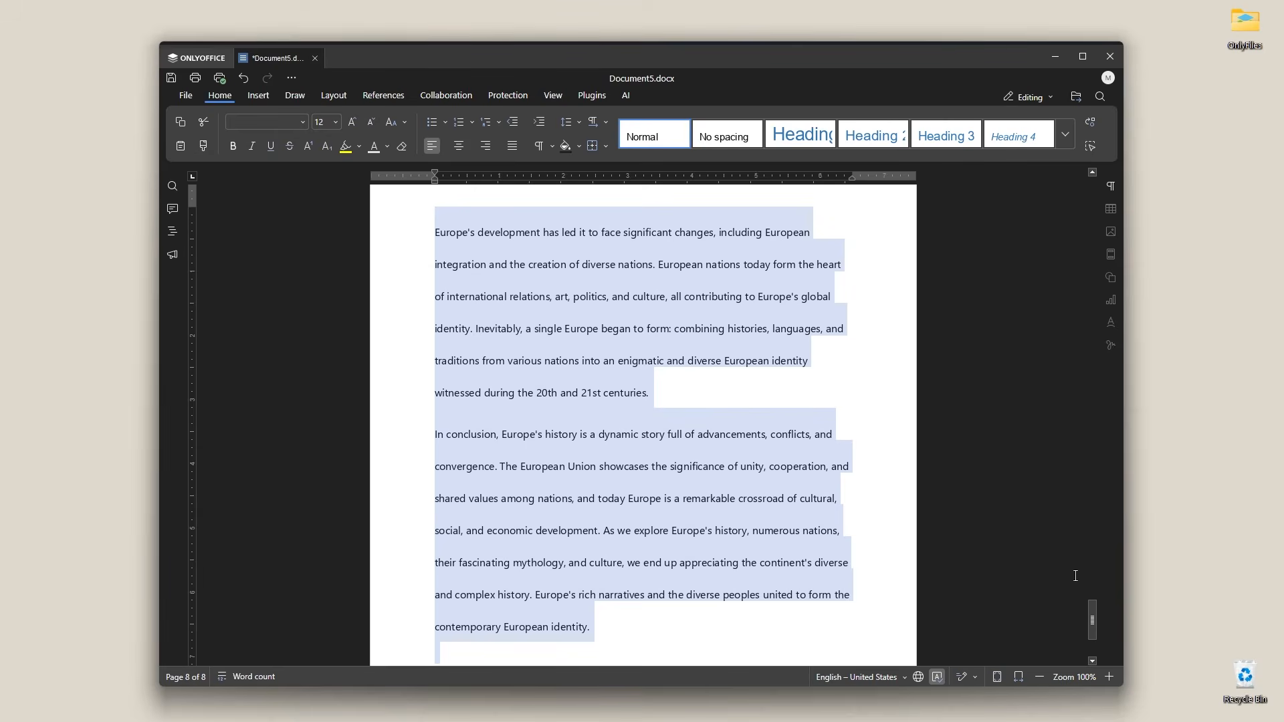
Step: Summarize the selected text in English with the Summarization tool and insert the result as review
drag(1092, 617, 1078, 168)
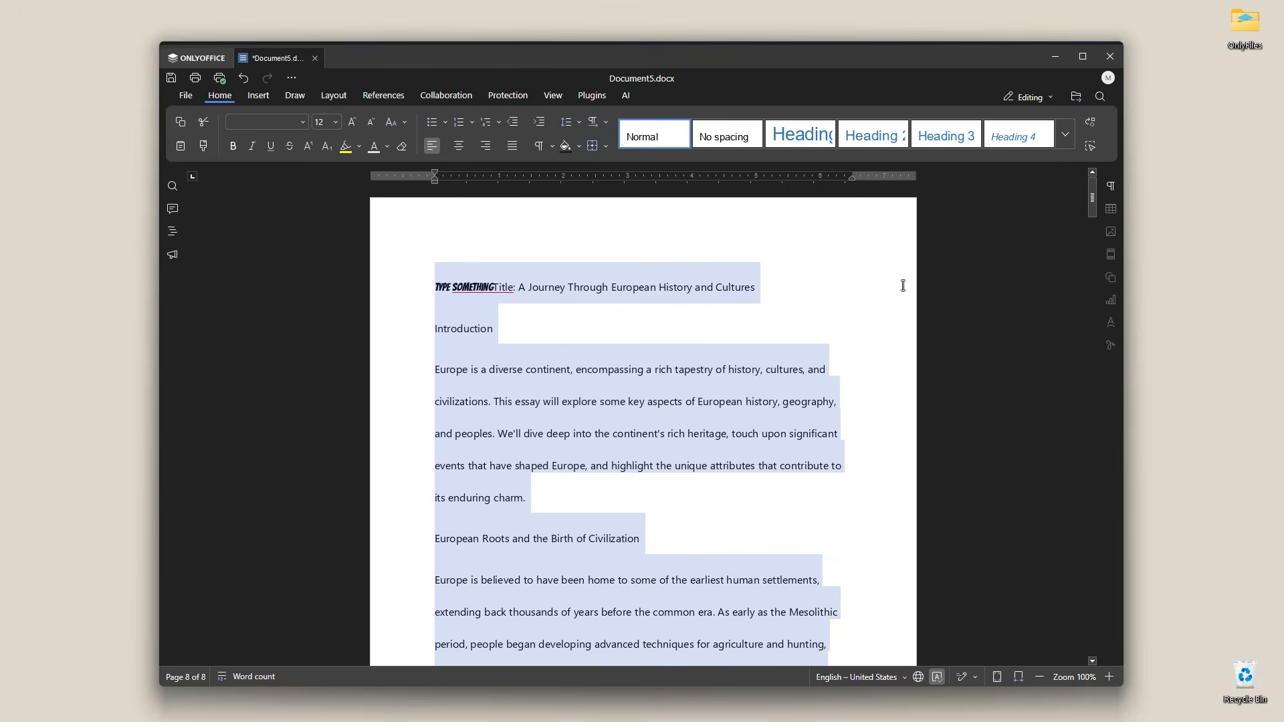
click(626, 97)
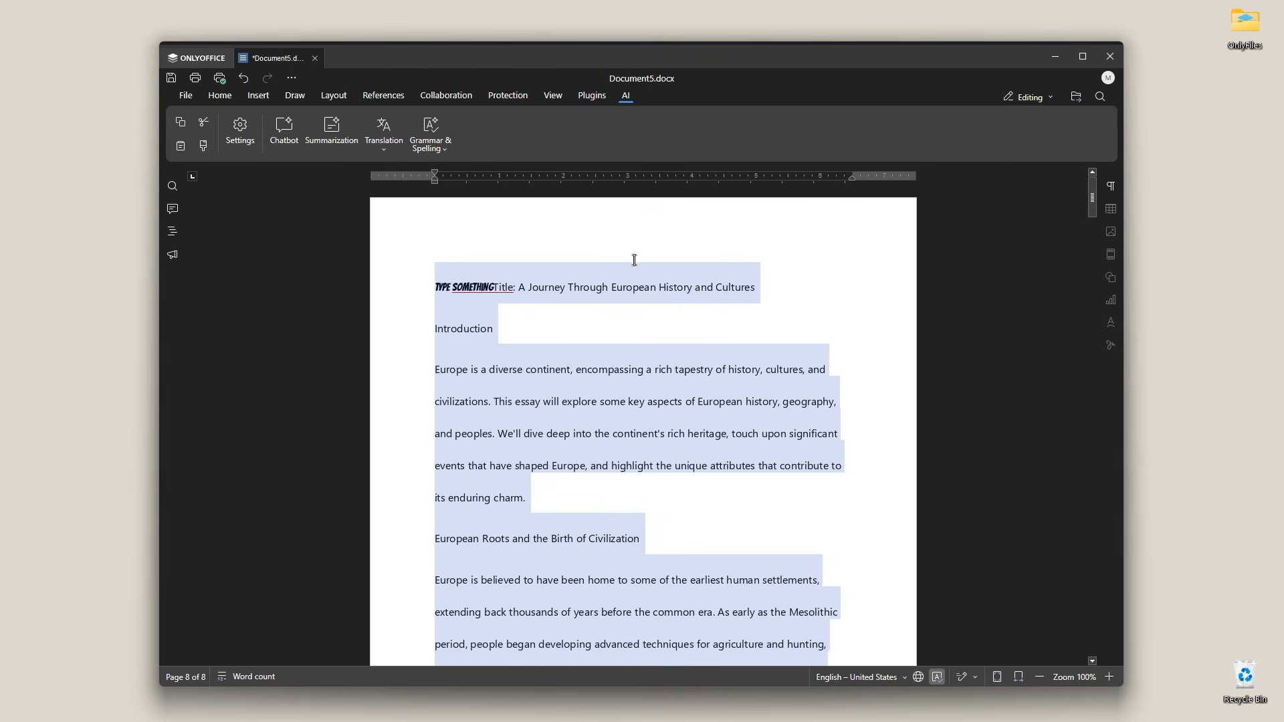
click(339, 134)
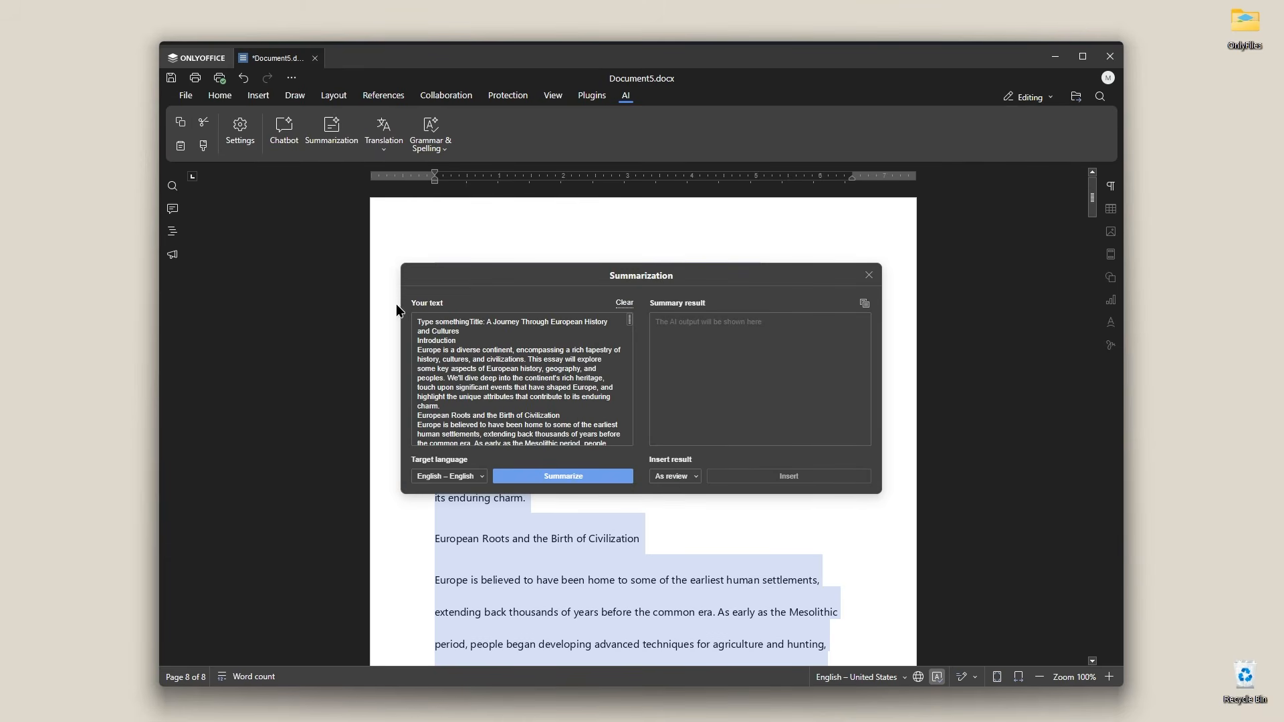
scroll(458, 333, down, 10)
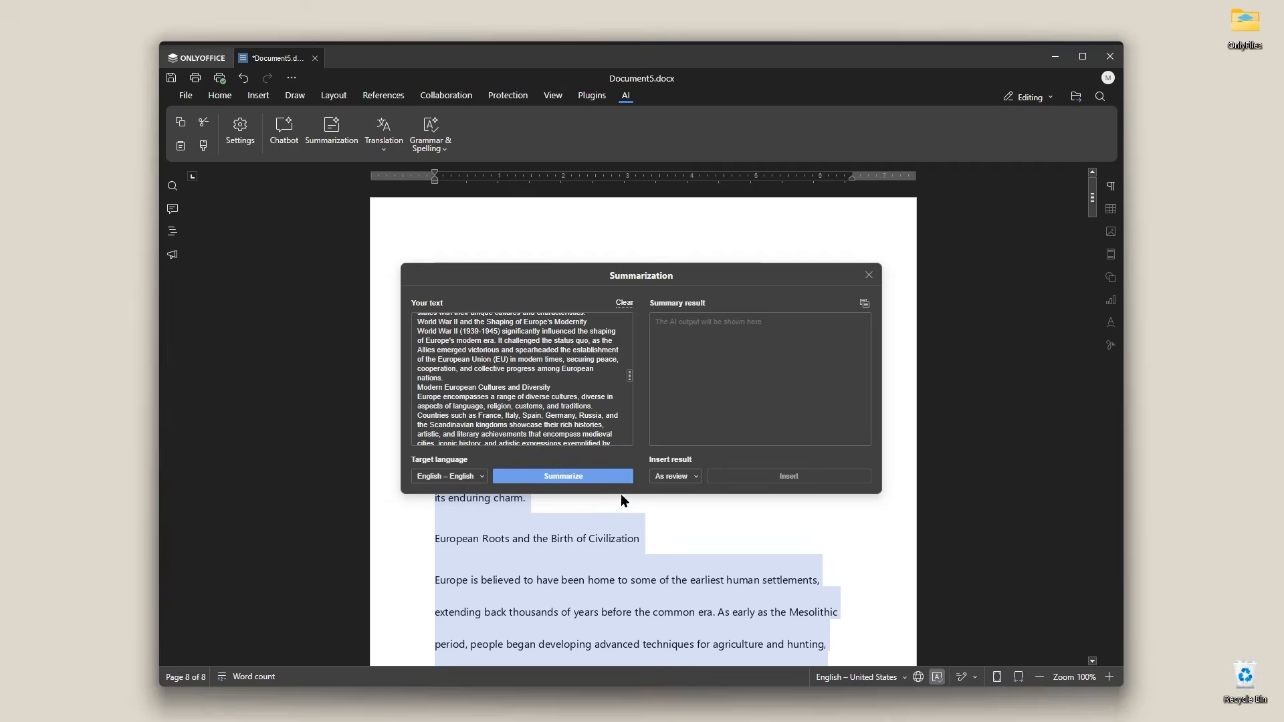
click(606, 479)
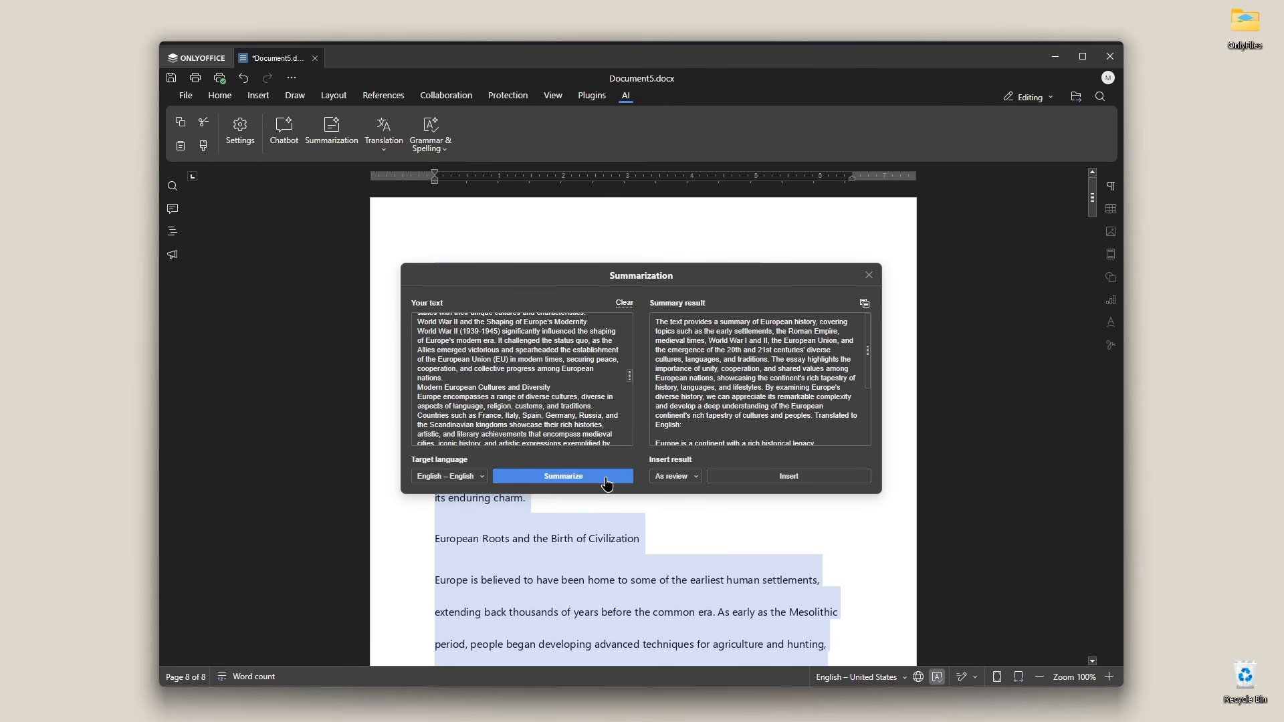
scroll(736, 400, down, 3)
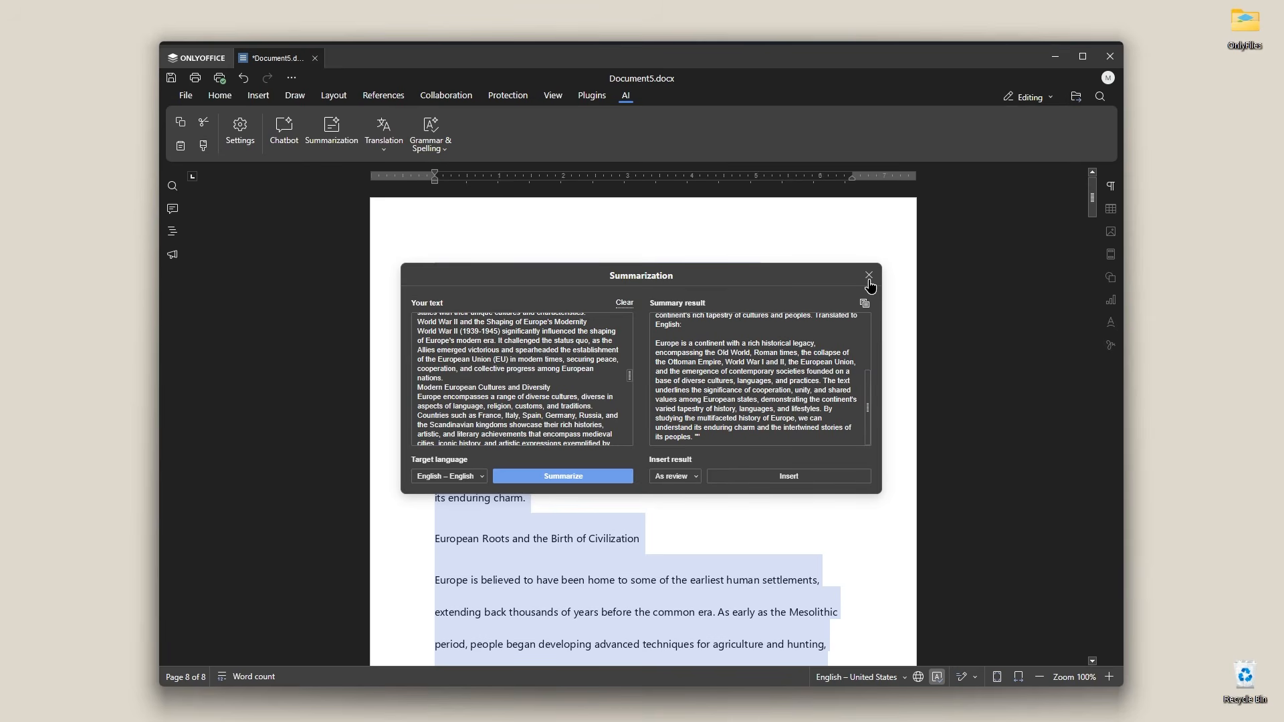
click(778, 478)
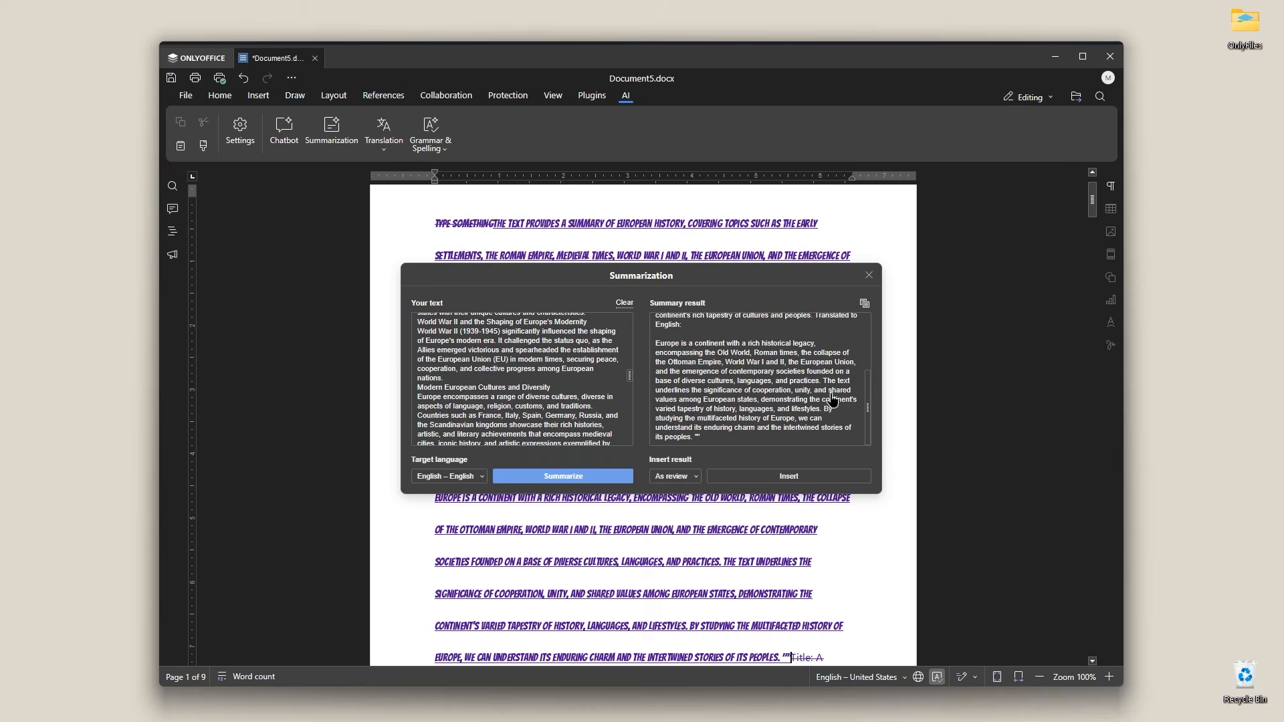
Step: Close the Summarization dialog and undo the last change in the document
click(869, 274)
scroll(815, 387, up, 1)
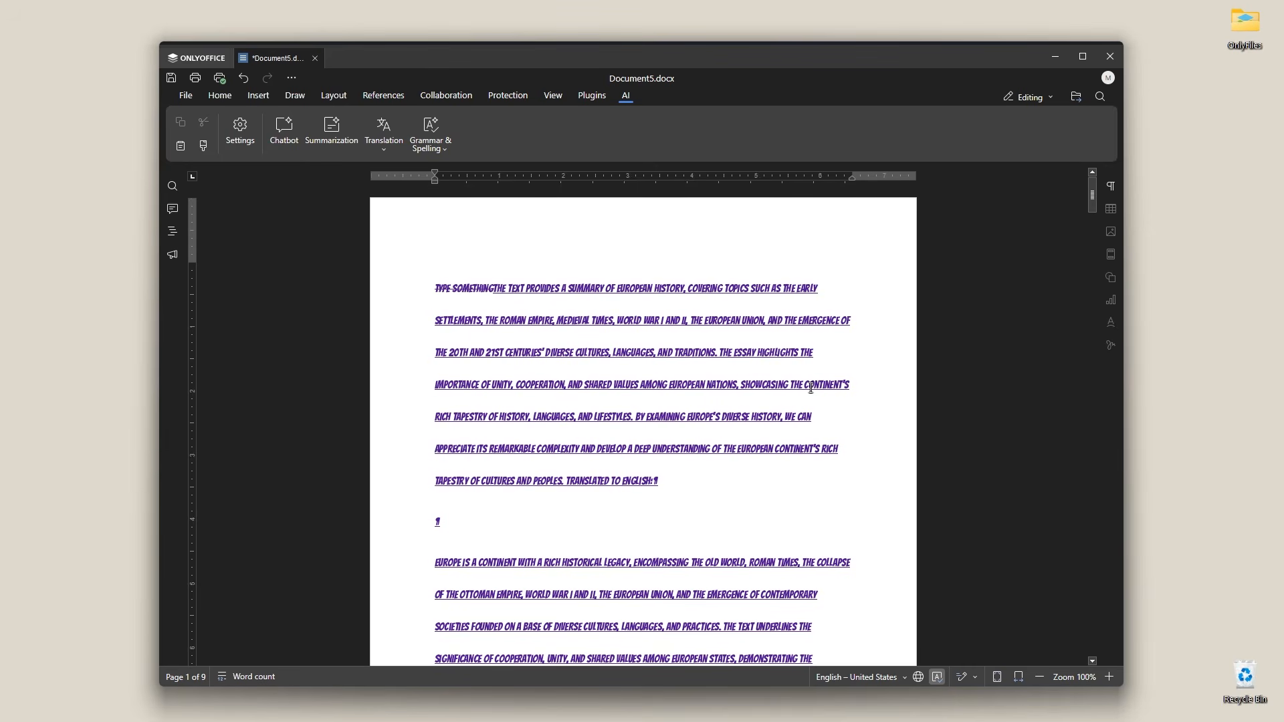
key(ctrl+z)
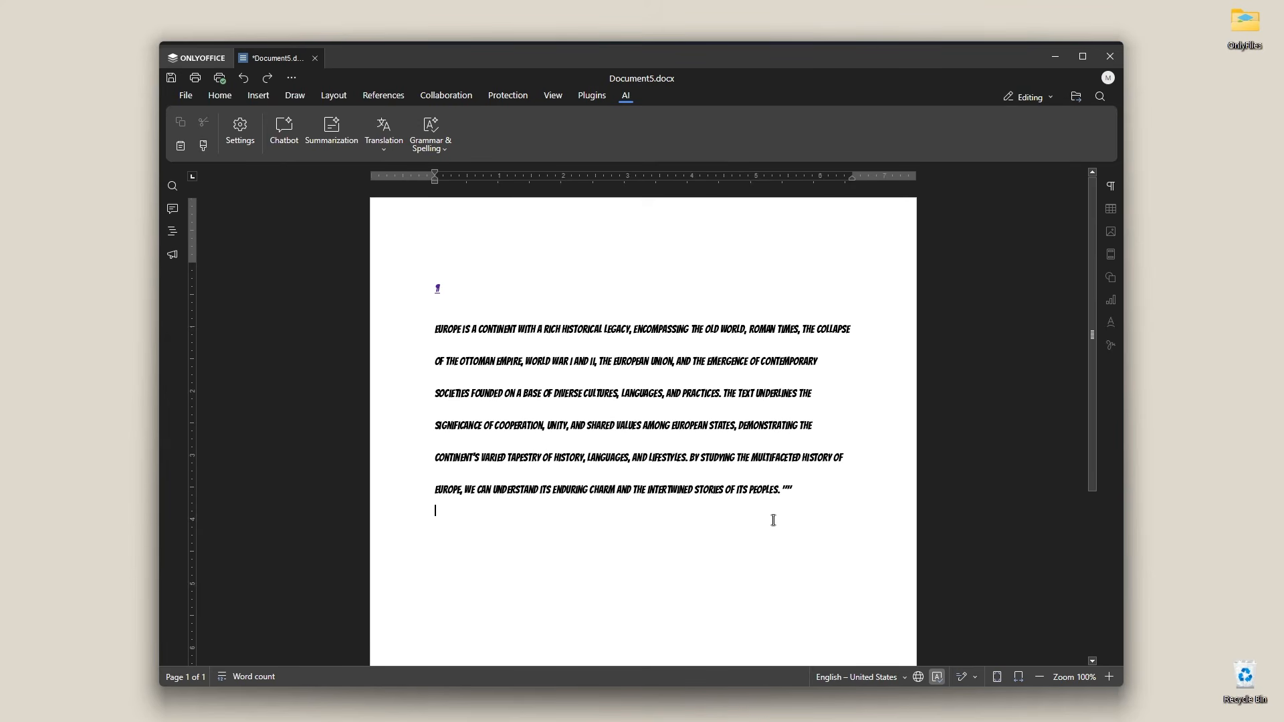
Step: Select the document text, set the AI translation language to Arabic, and run Translation on it
drag(817, 488, 397, 317)
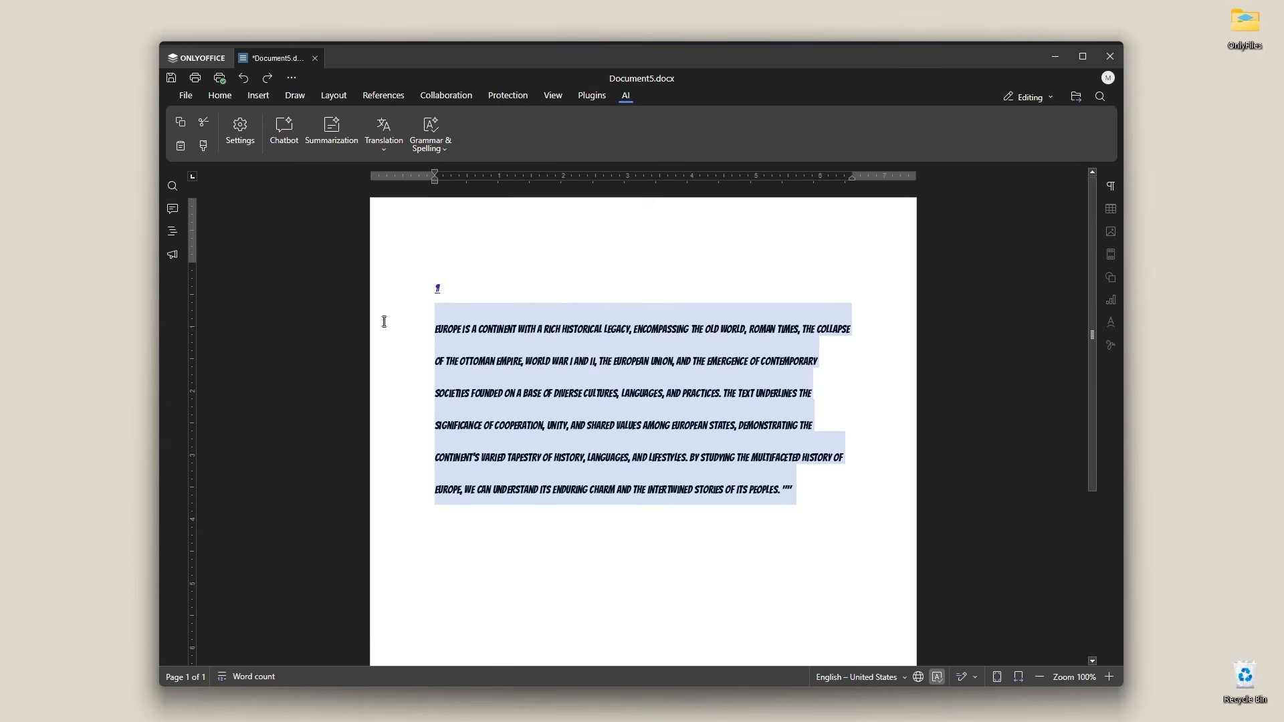
click(386, 153)
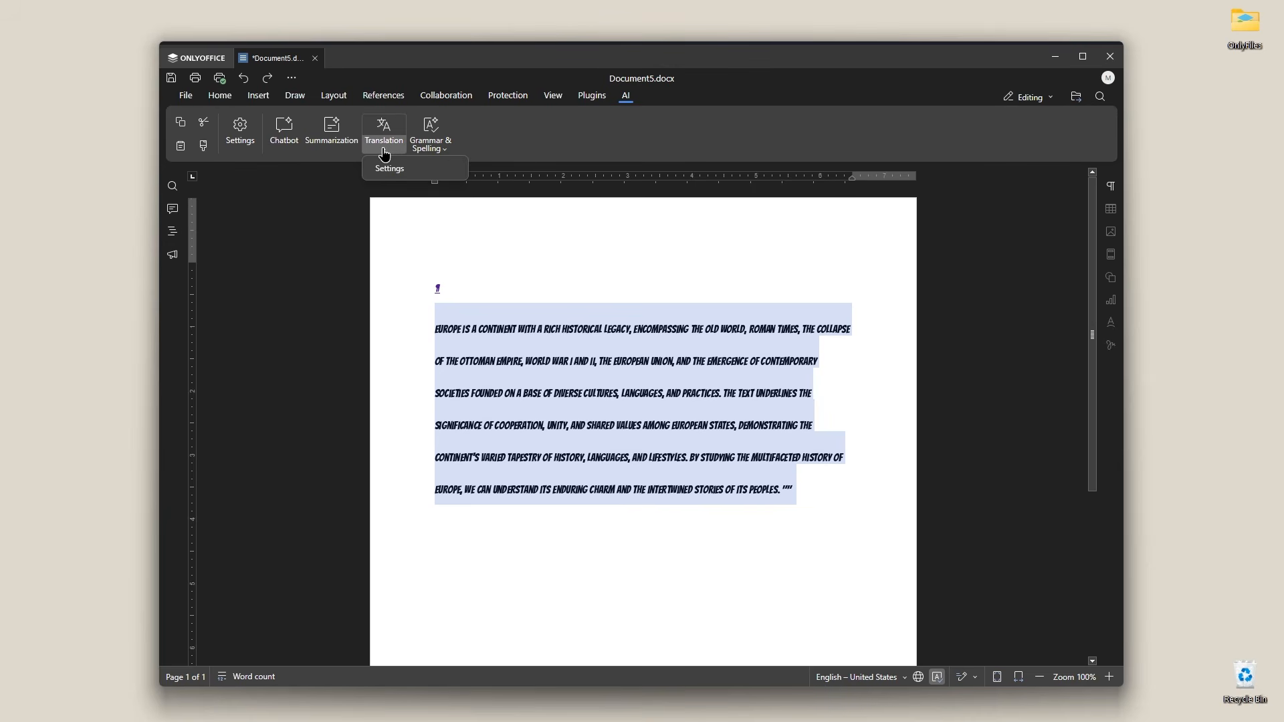
click(385, 173)
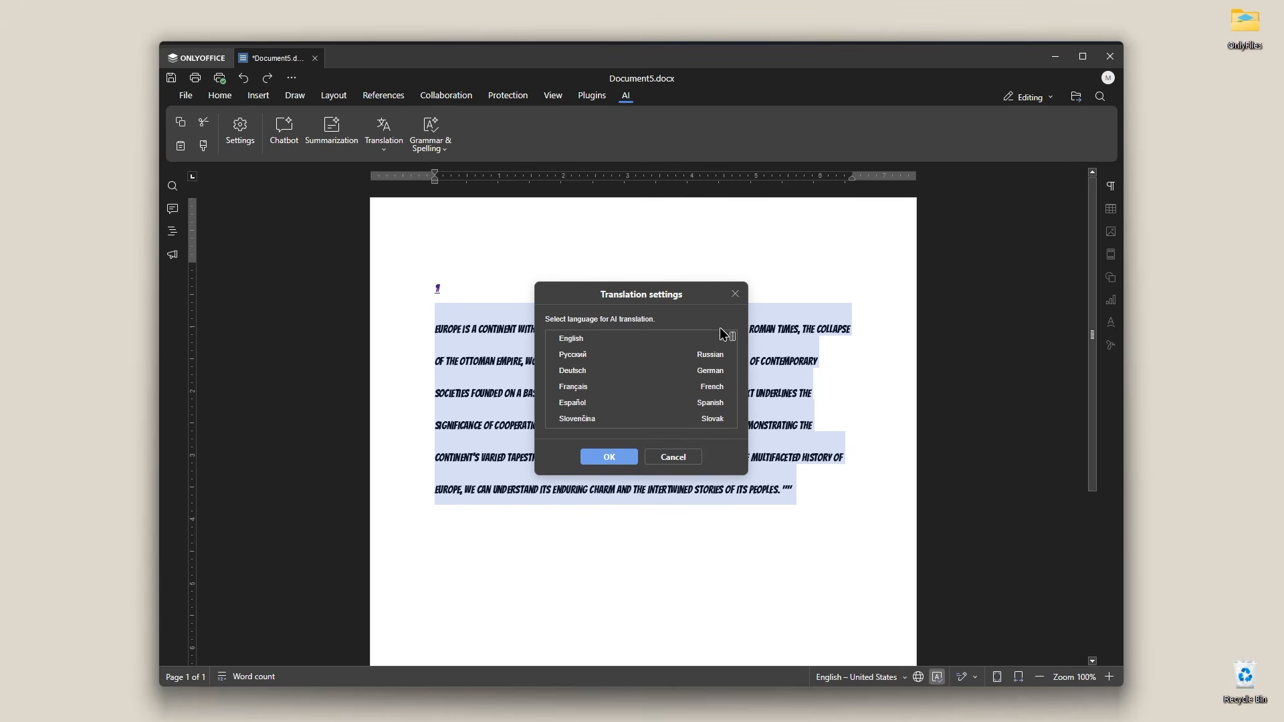
drag(734, 340, 738, 429)
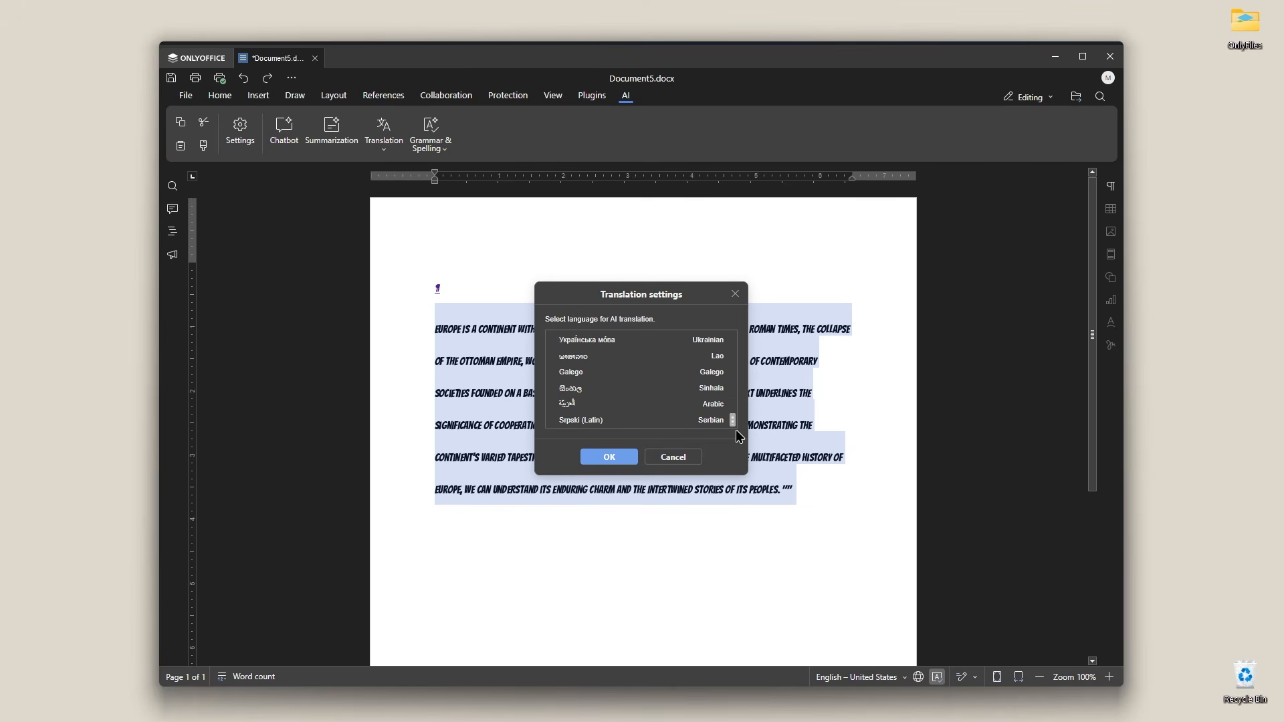
click(567, 405)
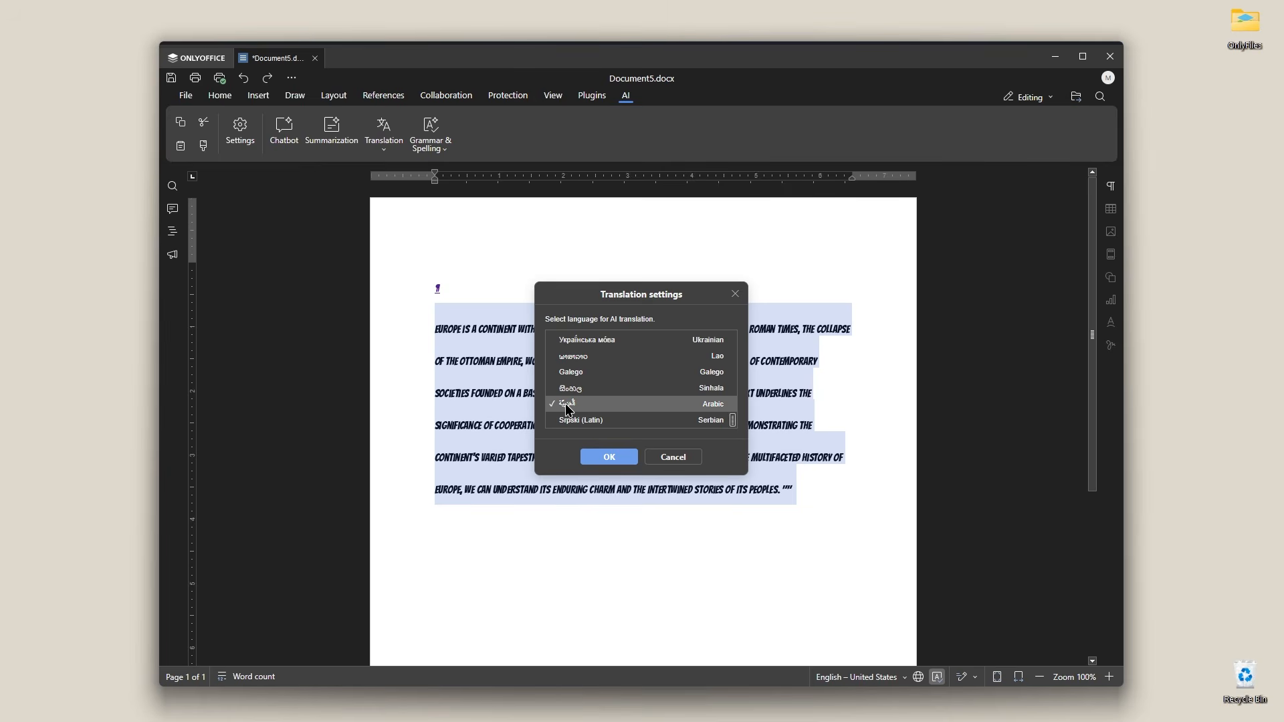
click(607, 456)
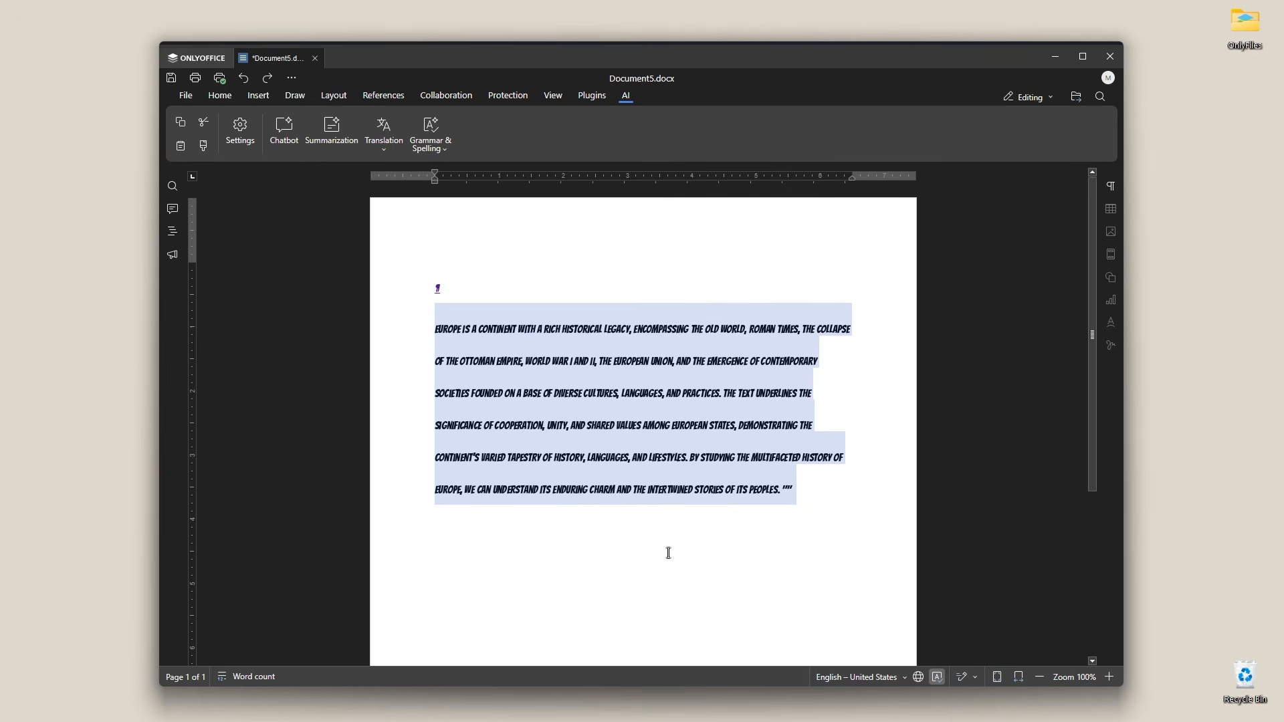
click(385, 132)
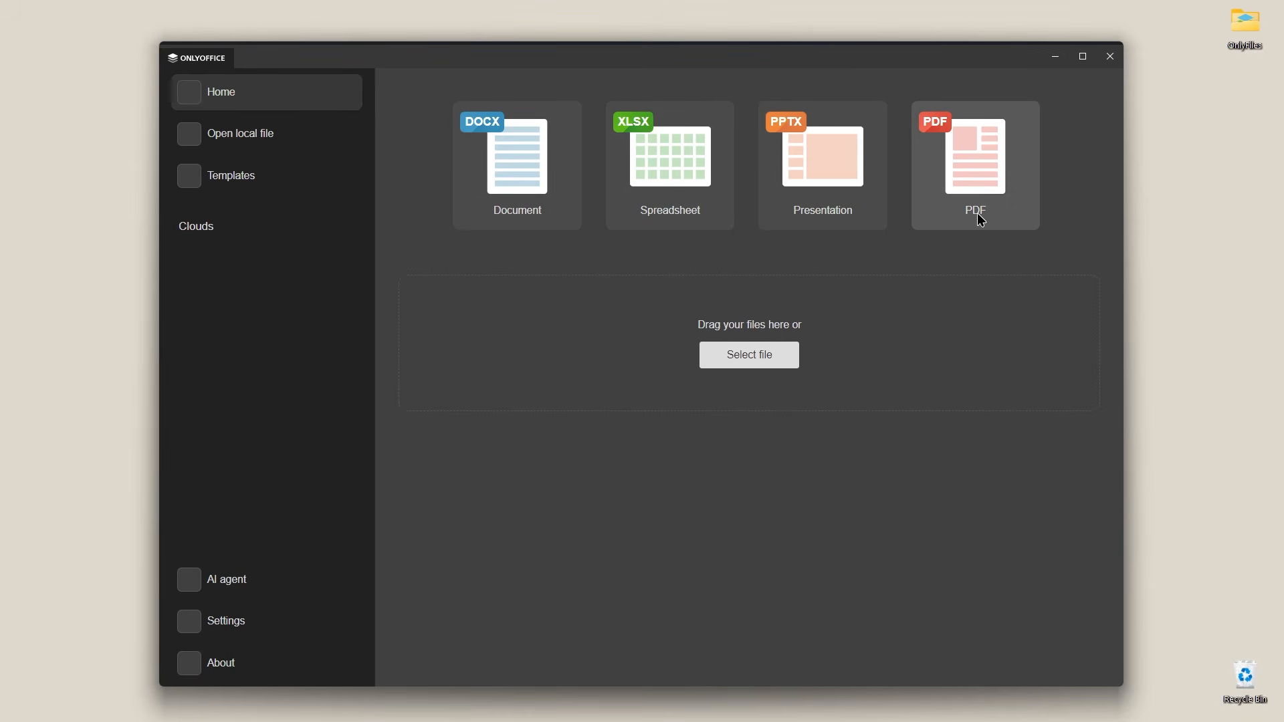
Step: Create a new blank spreadsheet and browse through its ribbon tabs
click(713, 204)
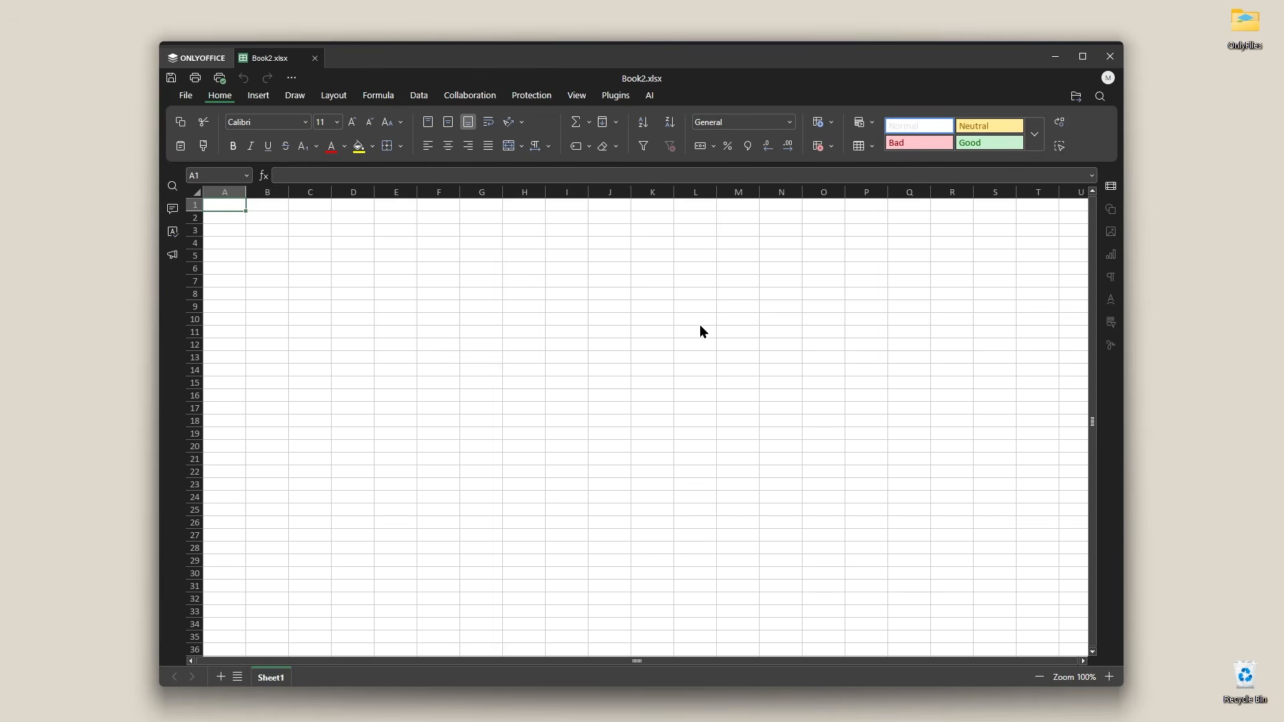
click(259, 96)
click(295, 99)
click(334, 97)
click(378, 98)
click(418, 99)
click(472, 98)
click(528, 97)
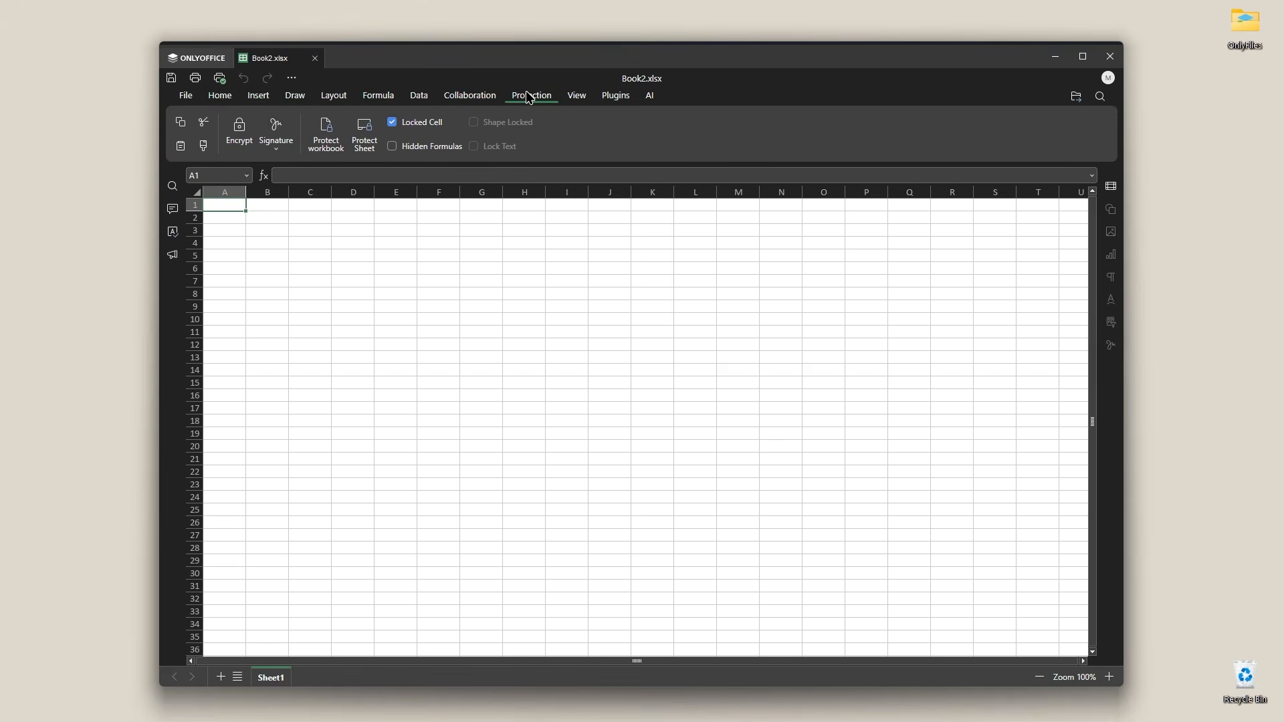
Step: Compare the spreadsheet's Plugins and AI tools and close the spreadsheet
click(616, 107)
click(652, 97)
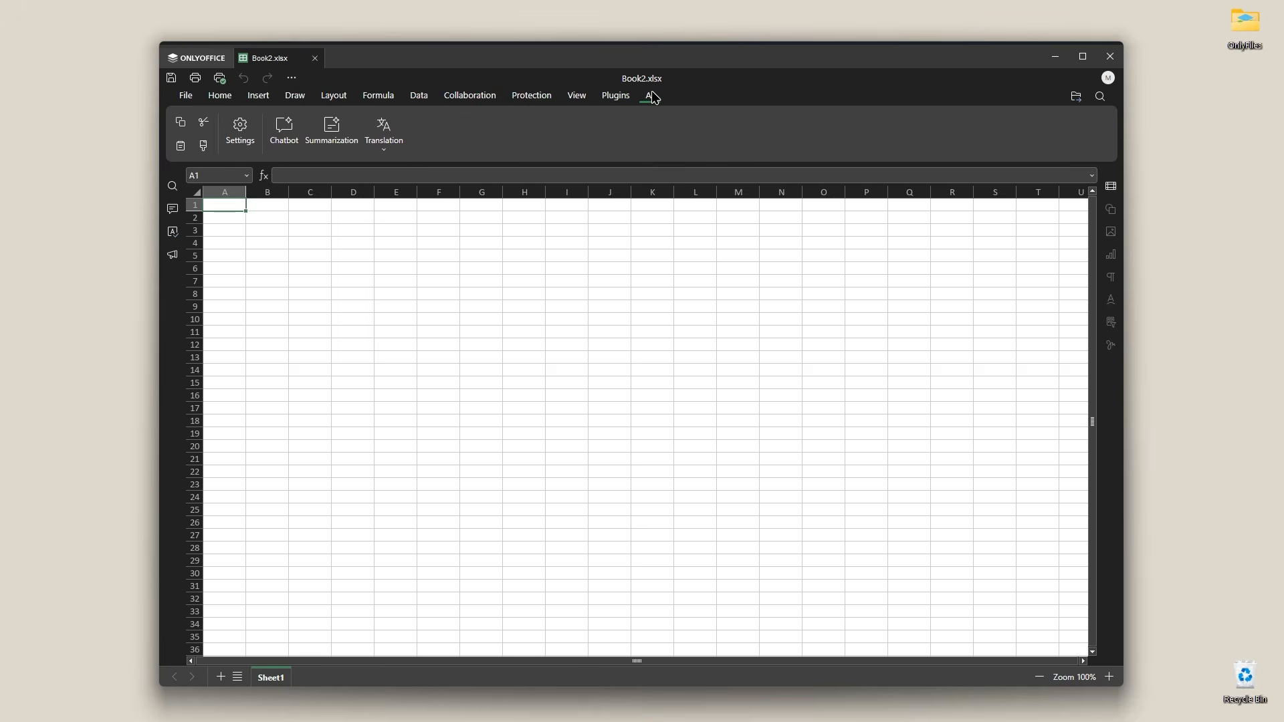
click(615, 99)
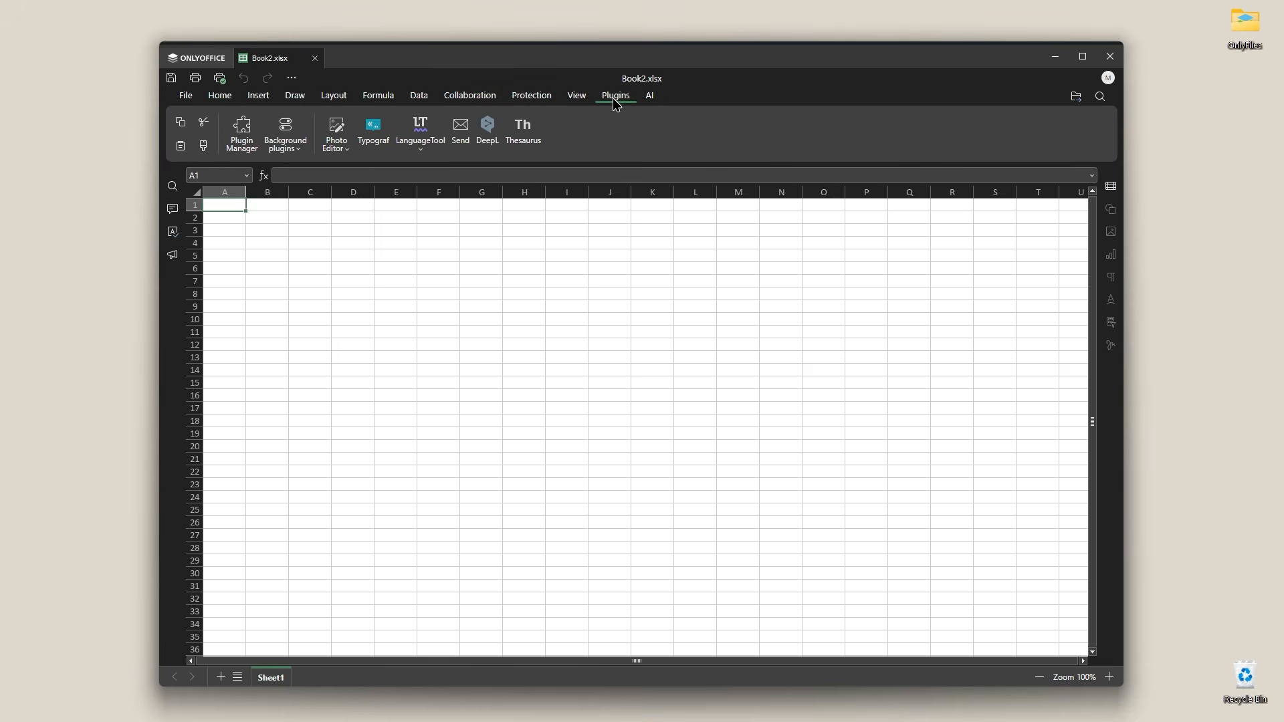
click(650, 99)
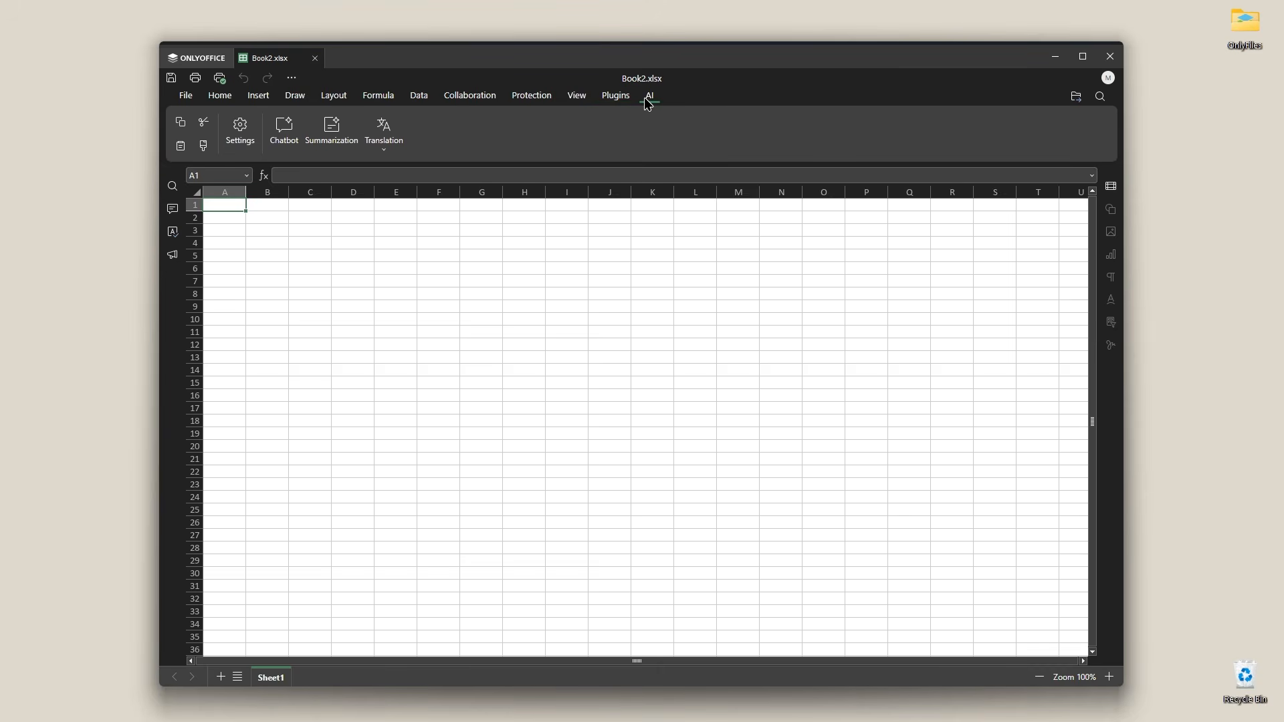
click(315, 58)
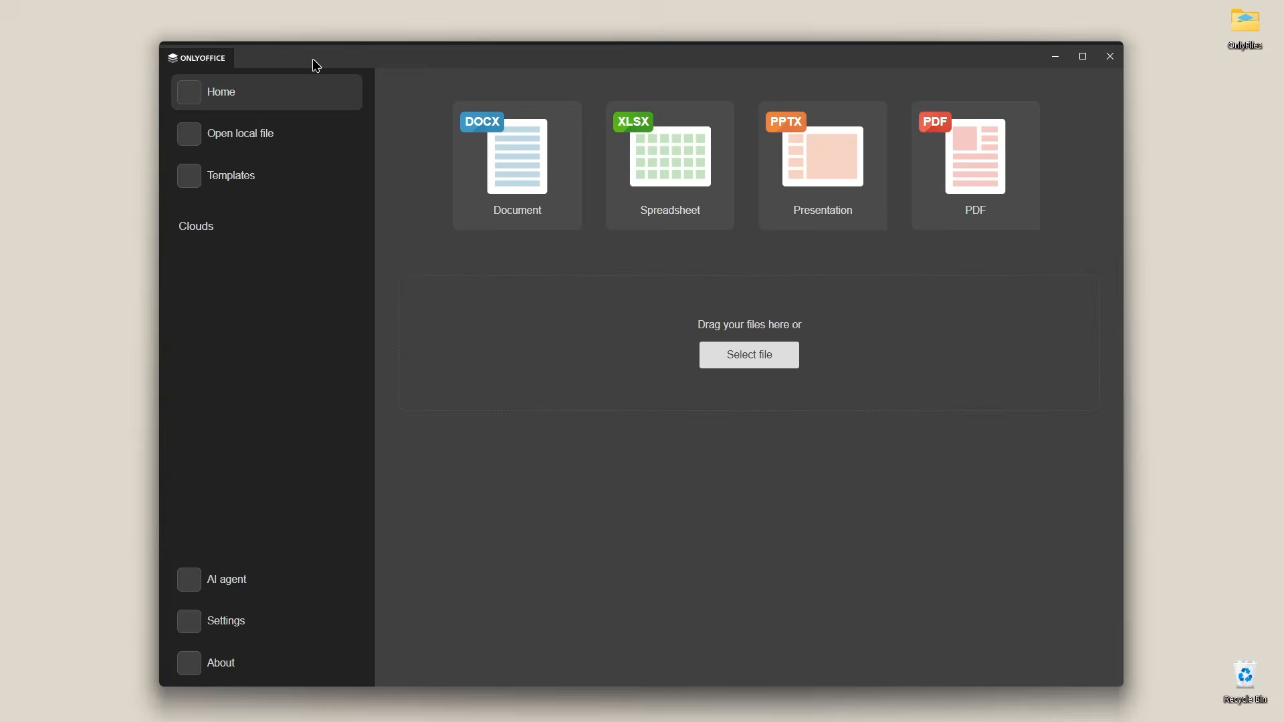